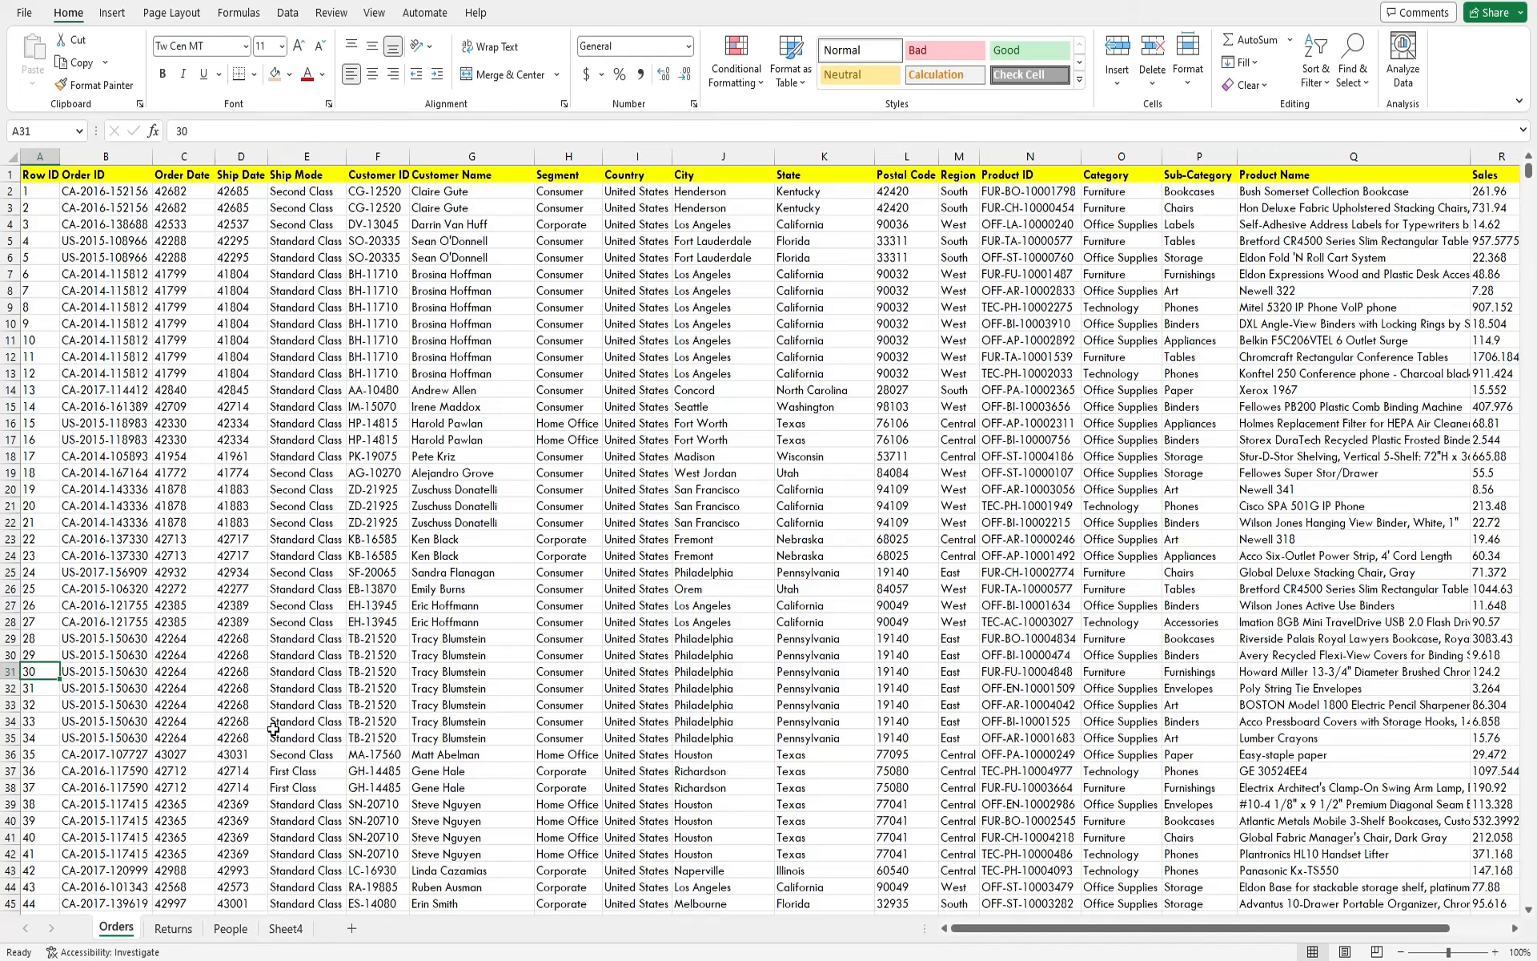
# - Look across the column headers in row 1 of the Orders sheet, starting and ending at Row ID
pyautogui.press('Up')
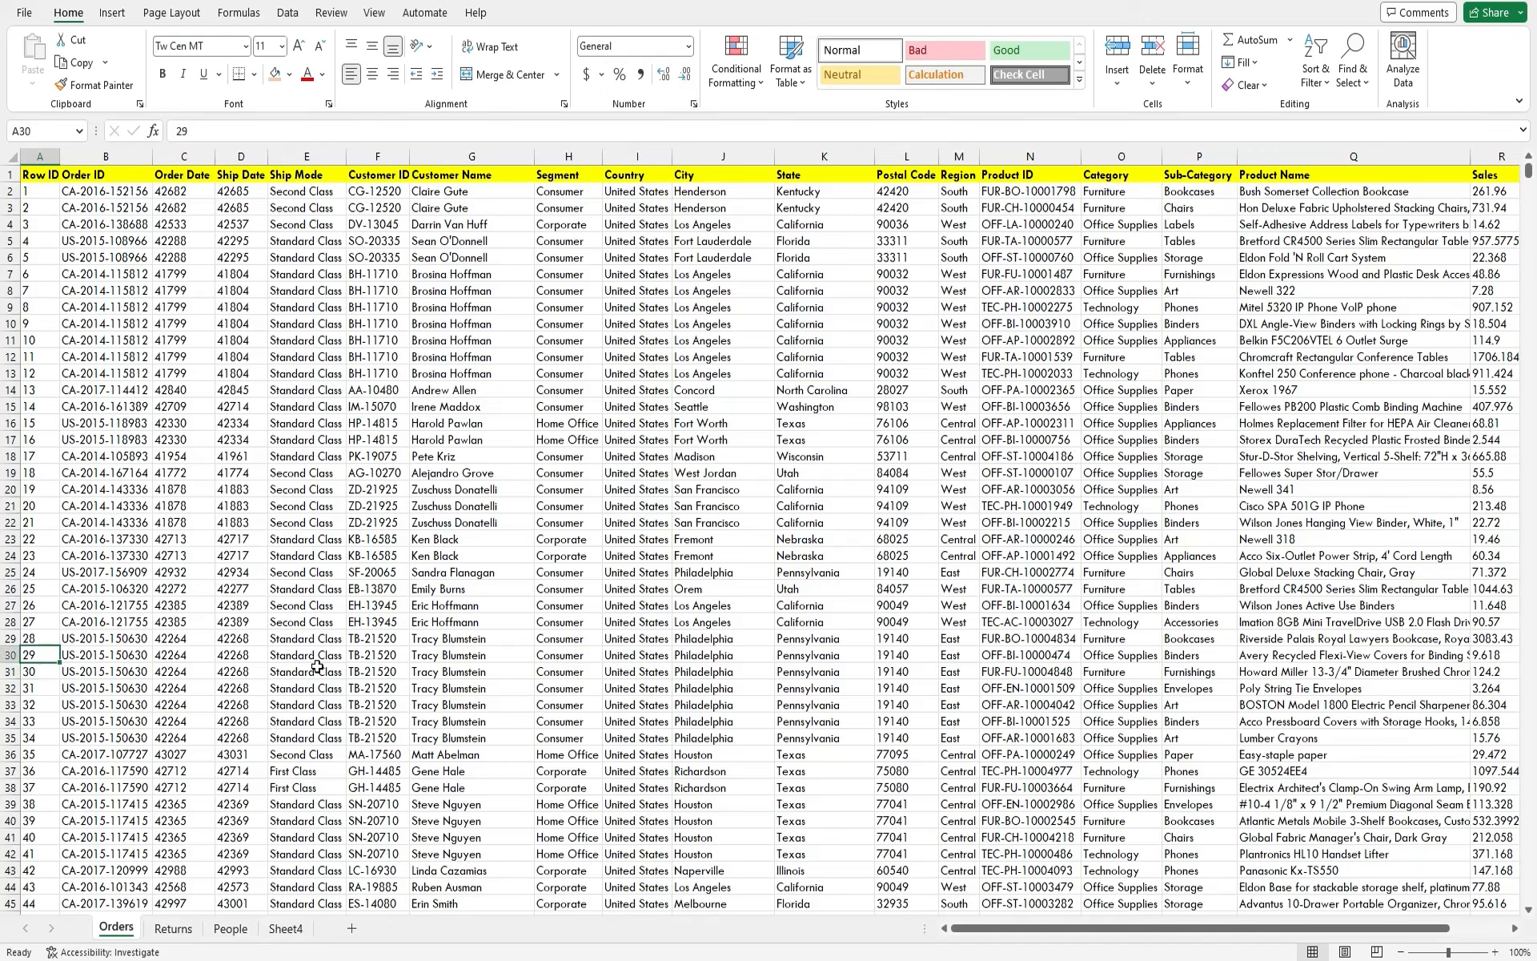
pyautogui.click(44, 178)
pyautogui.press('Right')
pyautogui.press('Right')
pyautogui.press('Right')
pyautogui.press('Right')
pyautogui.press('Right')
pyautogui.press('Right')
pyautogui.press('Right')
pyautogui.press('Right')
pyautogui.press('Right')
pyautogui.press('Right')
pyautogui.press('Right')
pyautogui.press('Right')
pyautogui.press('Right')
pyautogui.press('Left')
pyautogui.press('Left')
pyautogui.press('Left')
pyautogui.press('Left')
pyautogui.press('Left')
pyautogui.press('Left')
pyautogui.press('Left')
pyautogui.press('Left')
pyautogui.press('Left')
pyautogui.press('Left')
pyautogui.press('Left')
pyautogui.press('Left')
pyautogui.press('Left')
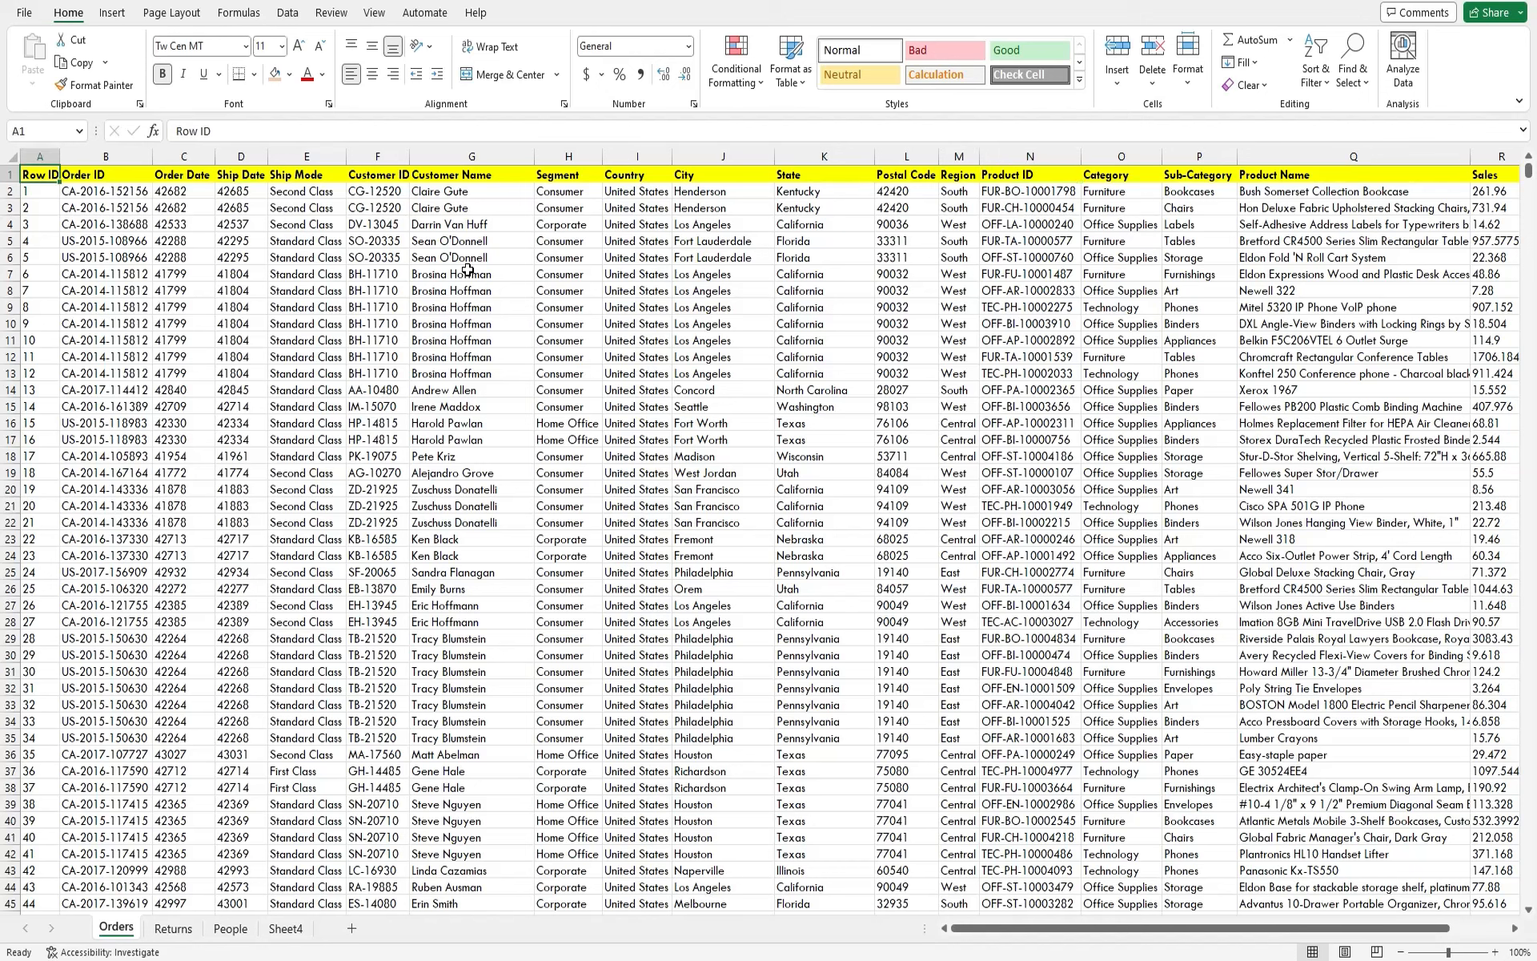
# - Examine the Orders column headers one by one from Order ID through Category, including the sample order IDs below Order ID
pyautogui.press('Right')
pyautogui.press('Down')
pyautogui.press('Down')
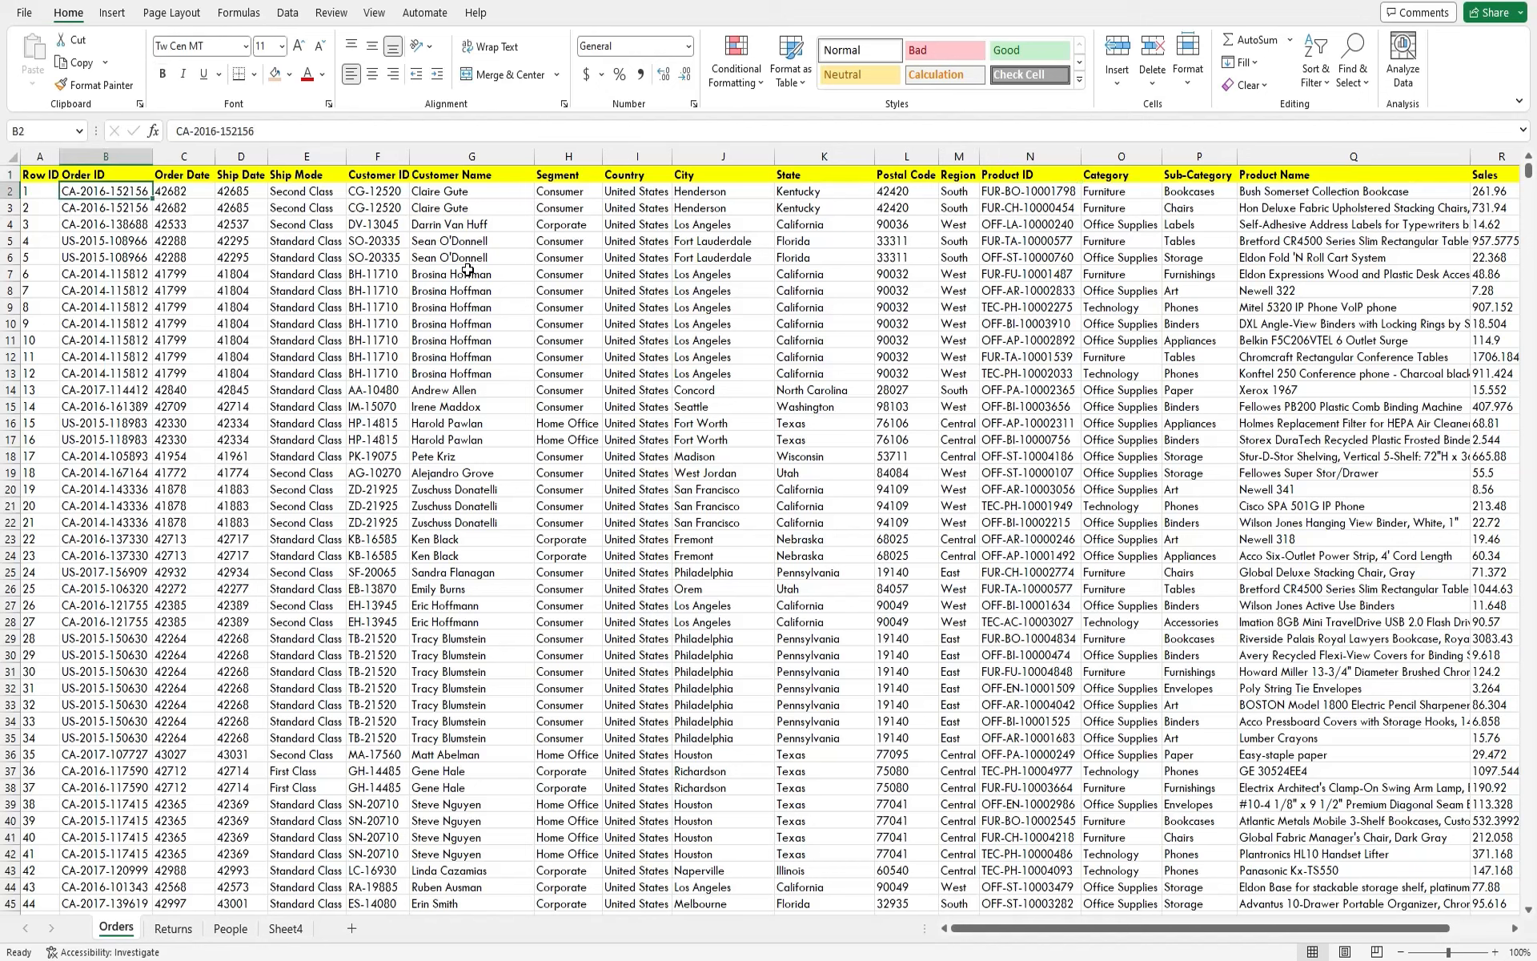
pyautogui.press('Up')
pyautogui.press('Up')
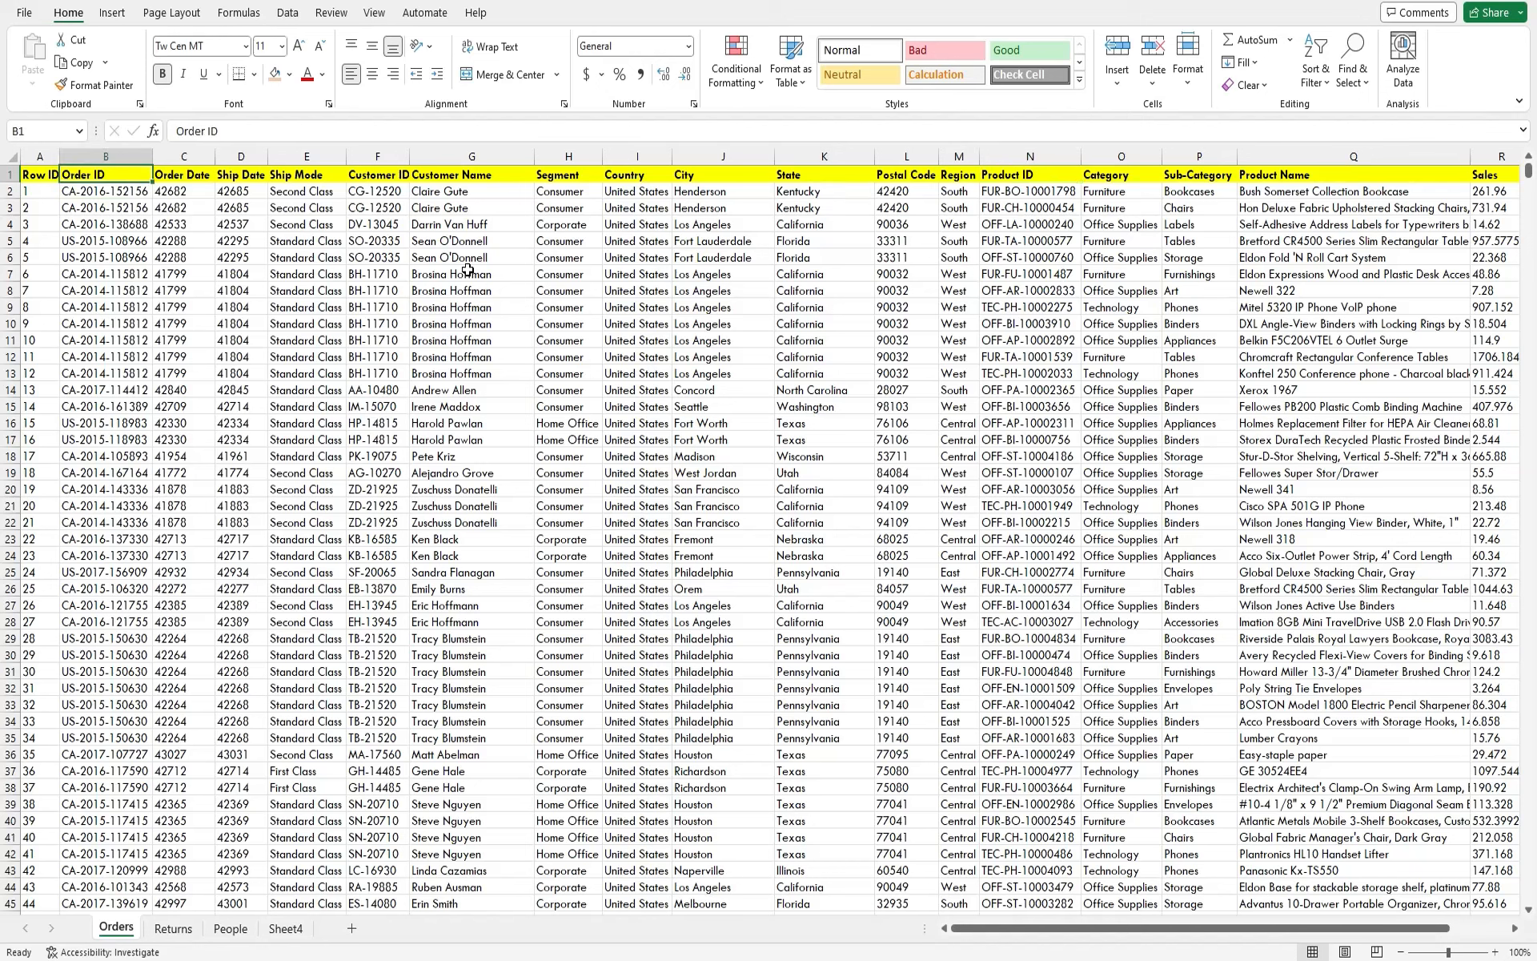
pyautogui.press('Right')
pyautogui.press('Right')
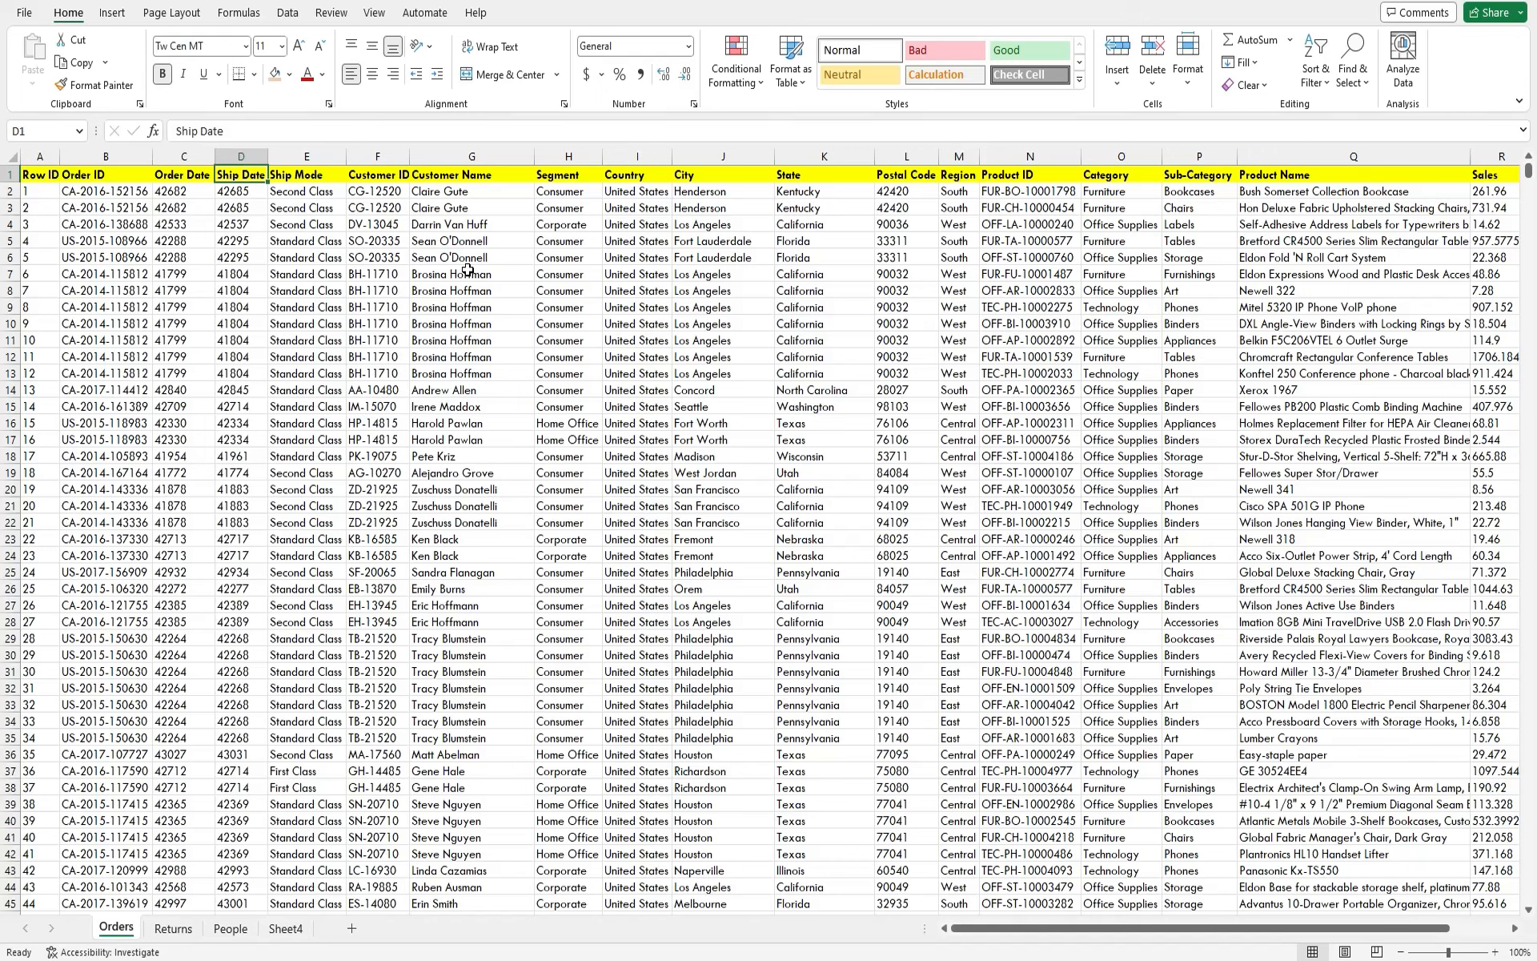
pyautogui.press('Right')
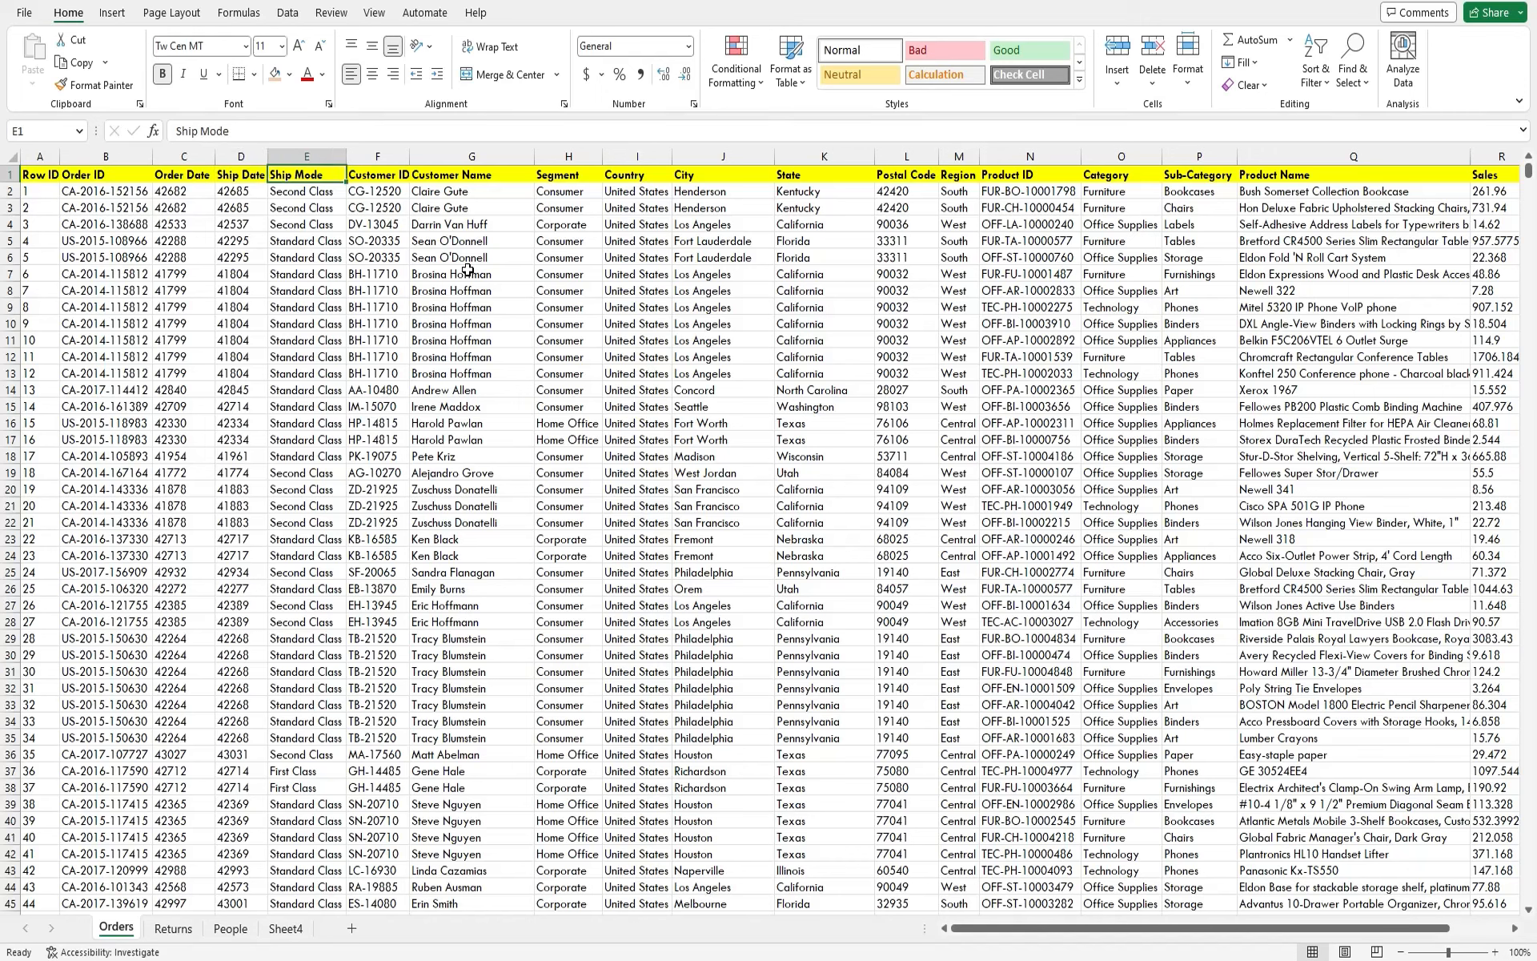
pyautogui.press('Right')
pyautogui.press('Right')
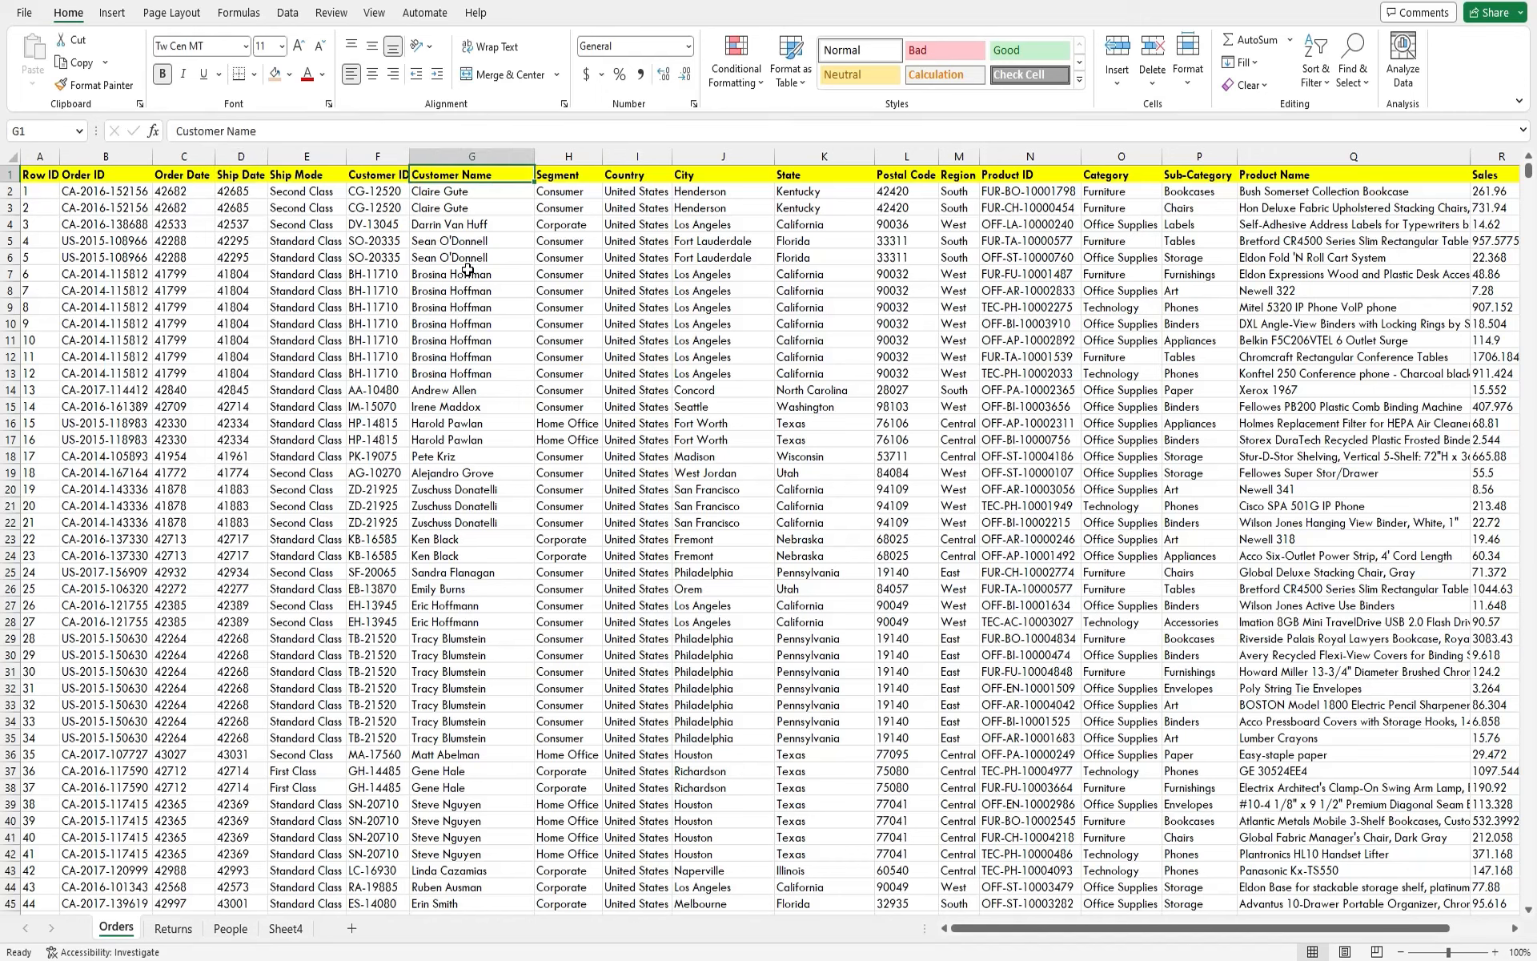
pyautogui.press('Right')
pyautogui.press('Right')
pyautogui.press('Right')
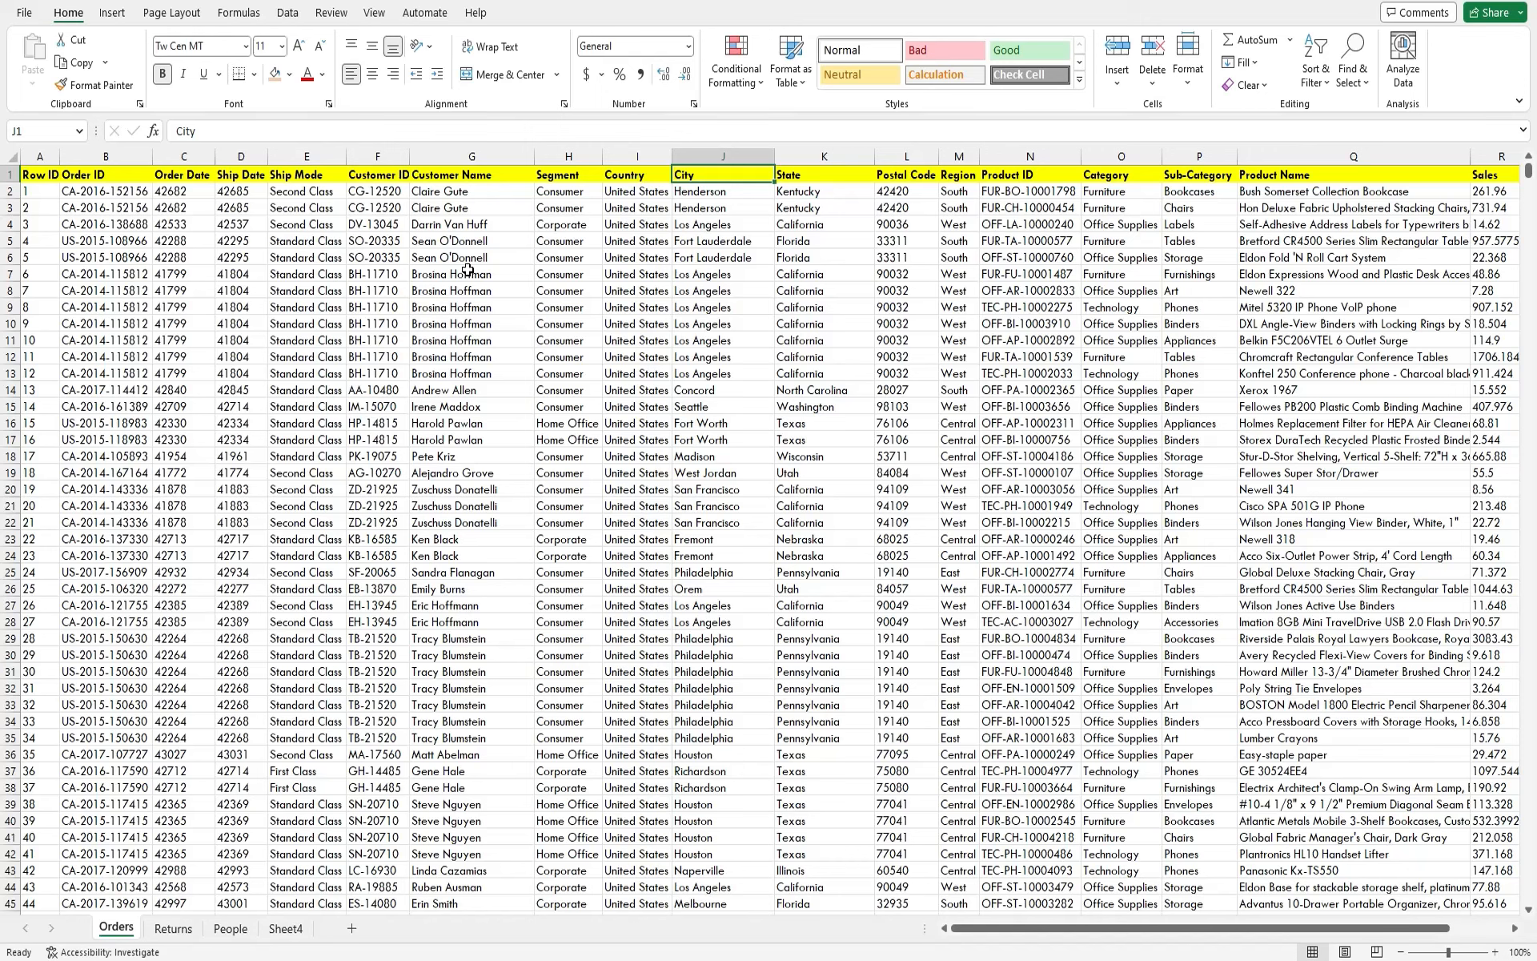
pyautogui.press('Left')
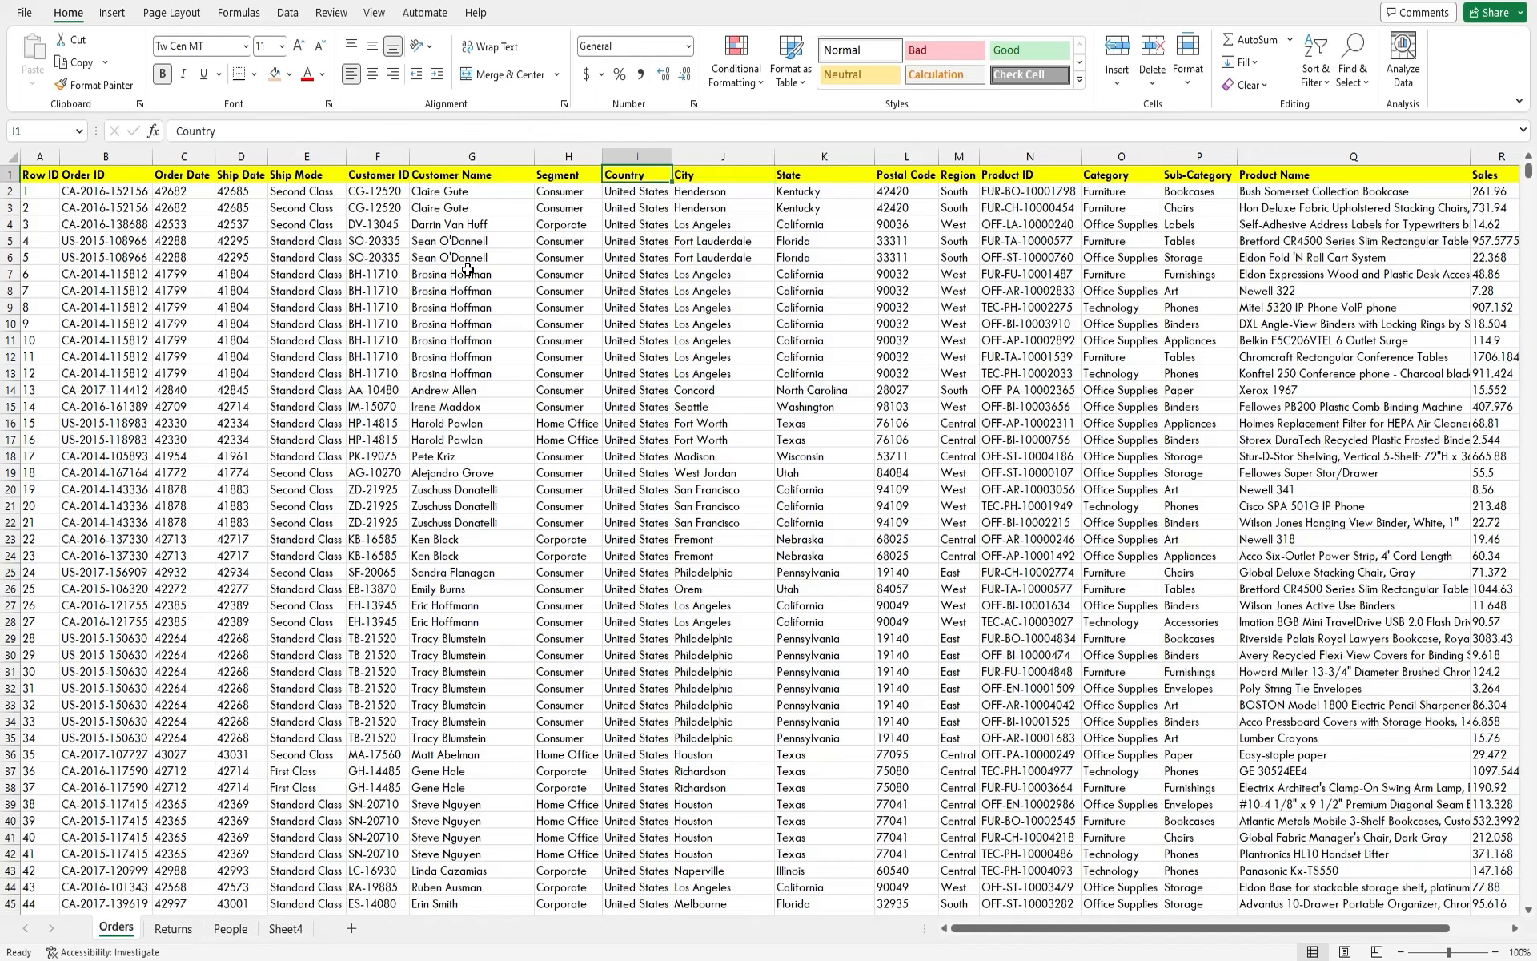
pyautogui.press('Right')
pyautogui.press('Right')
pyautogui.press('Right')
pyautogui.press('Right')
pyautogui.press('Right')
pyautogui.press('Right')
pyautogui.press('Right')
pyautogui.press('Right')
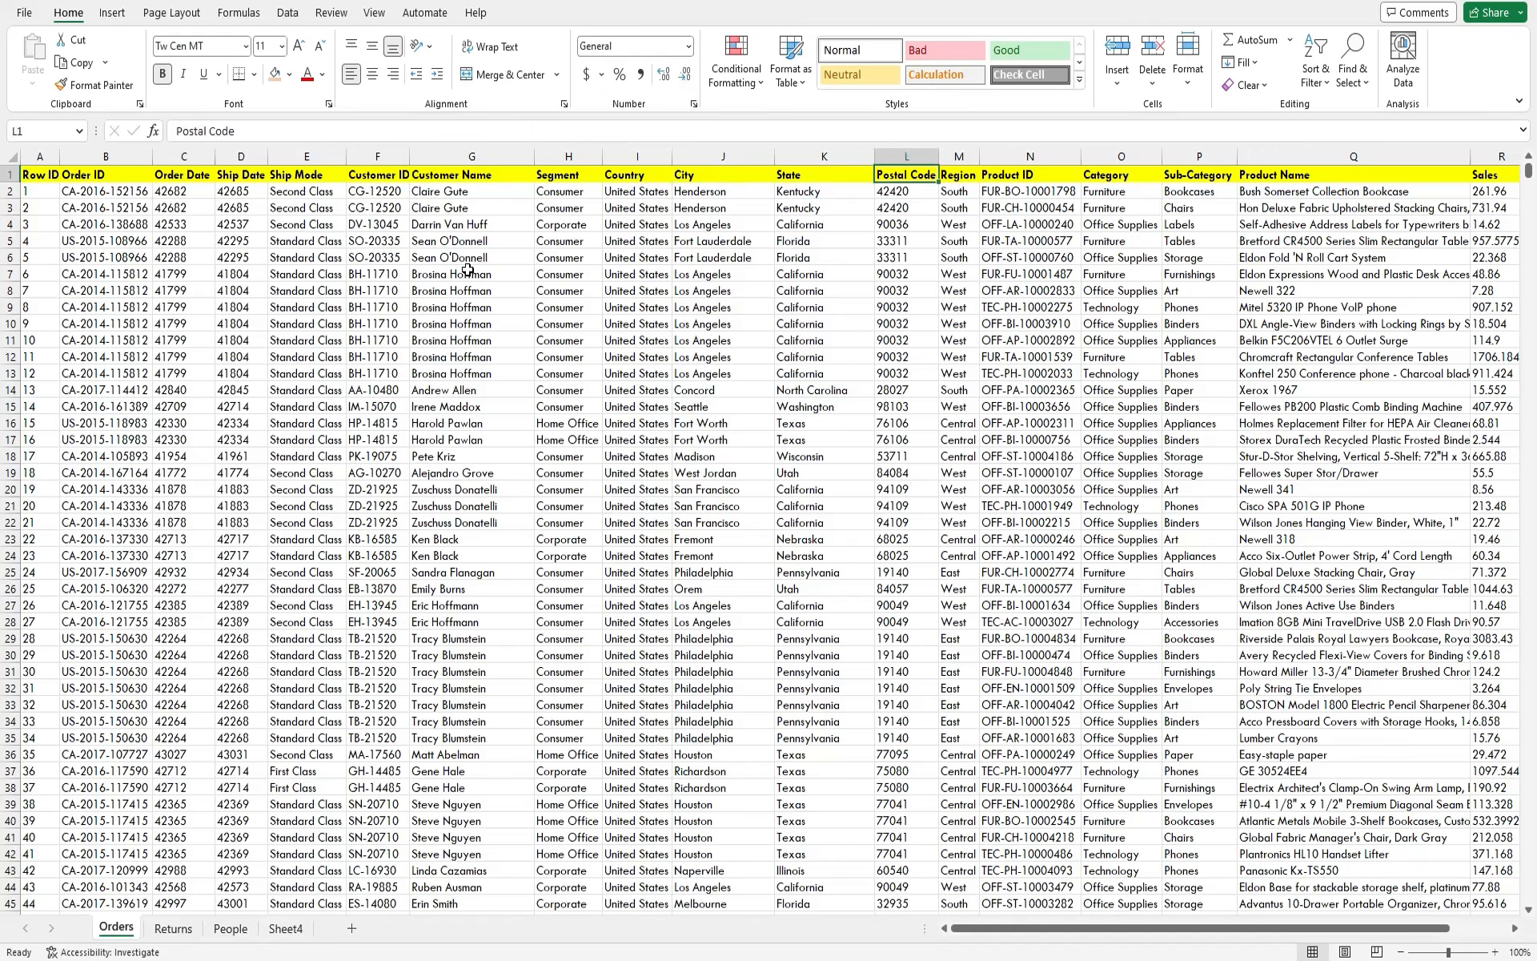
pyautogui.press('Left')
pyautogui.press('Left')
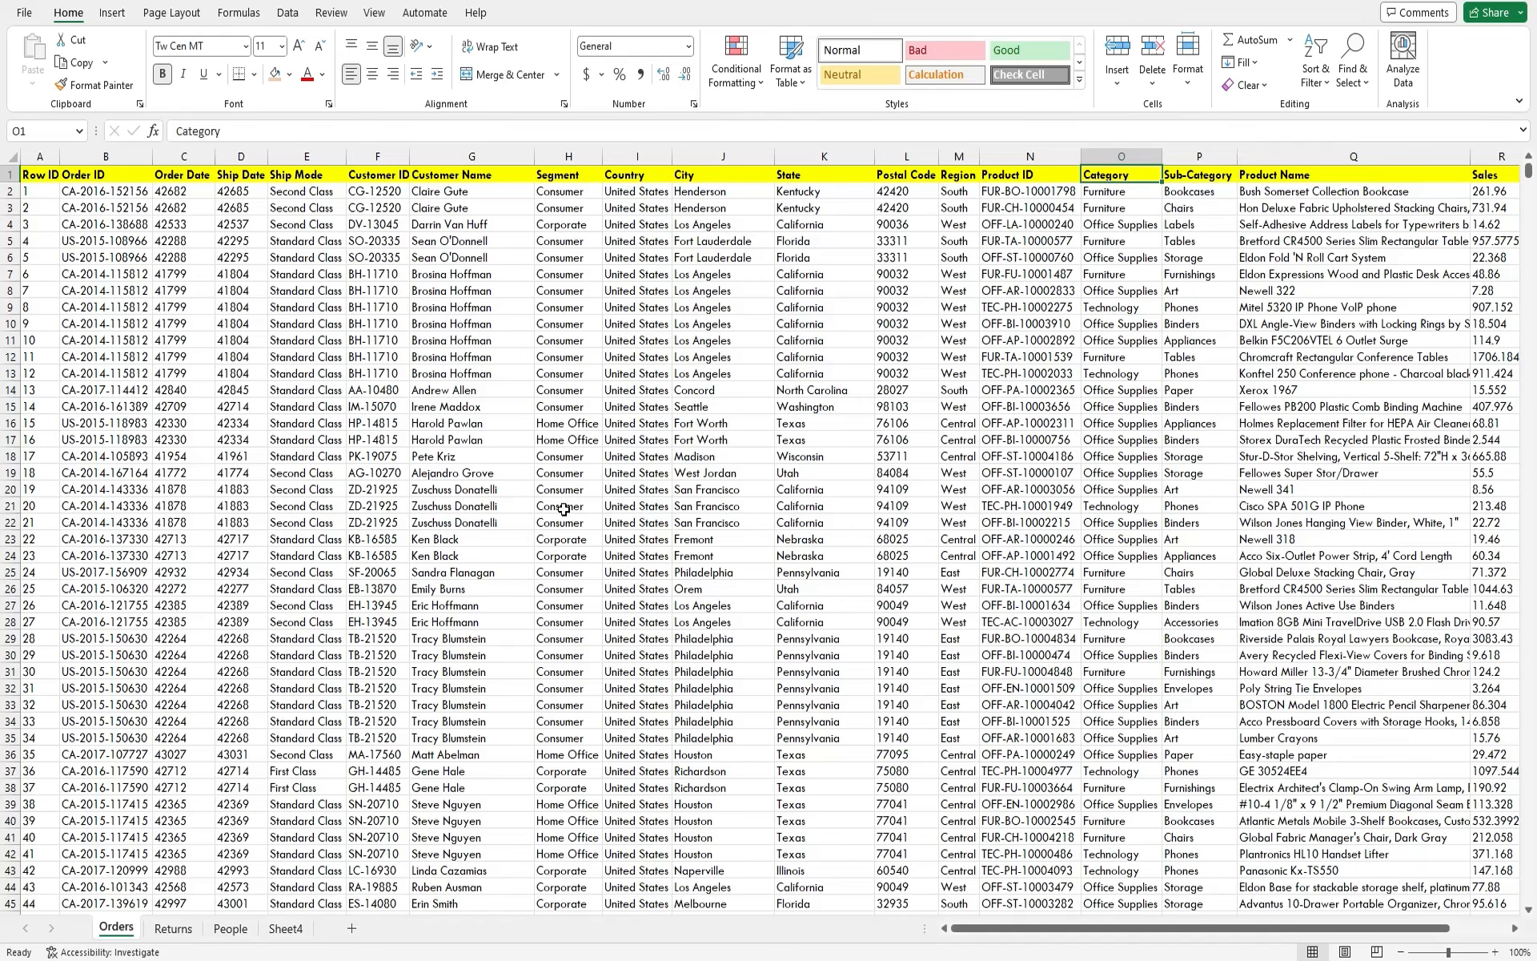
# - Examine the remaining Orders column headers from Sub-Category through Product Name, Sales, Quantity, Discount and Profit
pyautogui.hscroll(3, 564, 509)
pyautogui.hscroll(3, 564, 509)
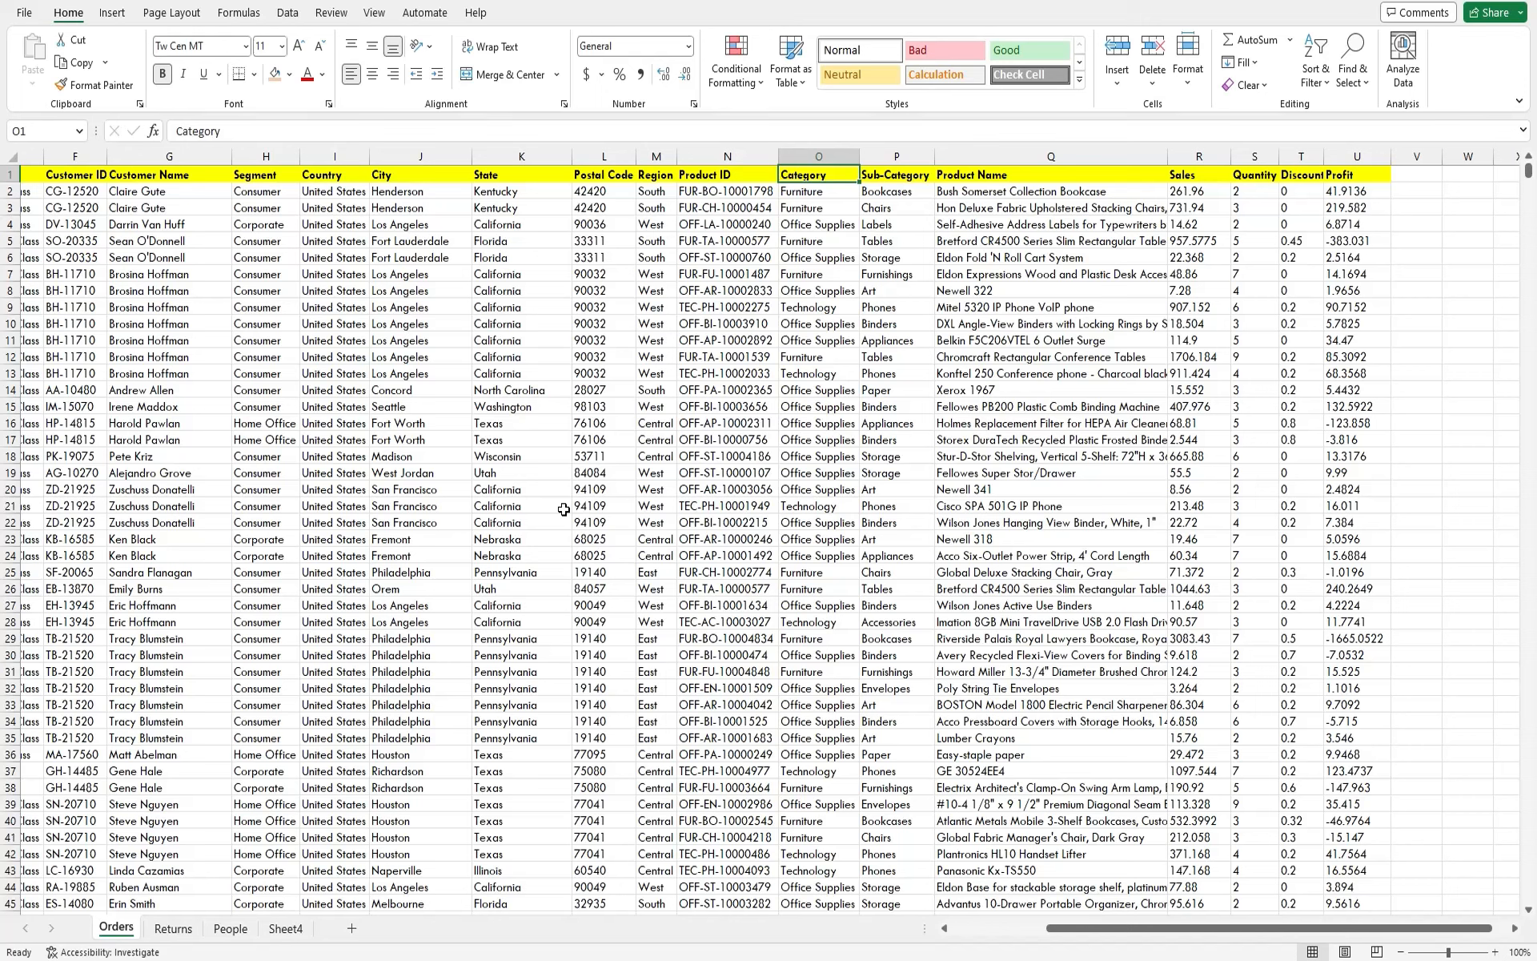
pyautogui.press('Right')
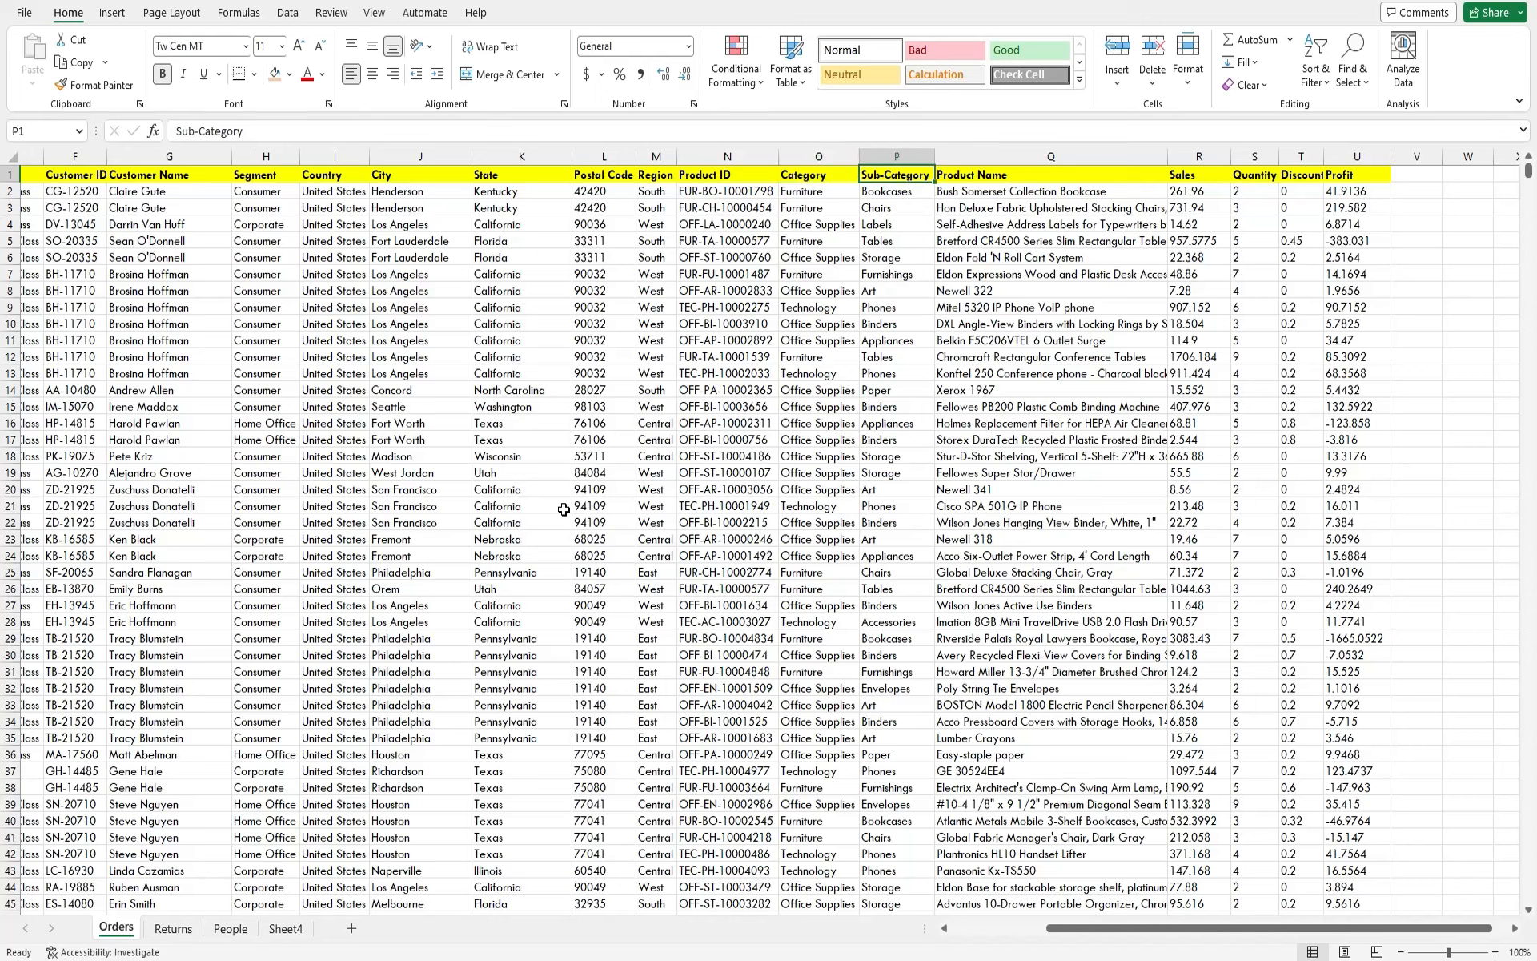
pyautogui.press('Right')
pyautogui.press('Right')
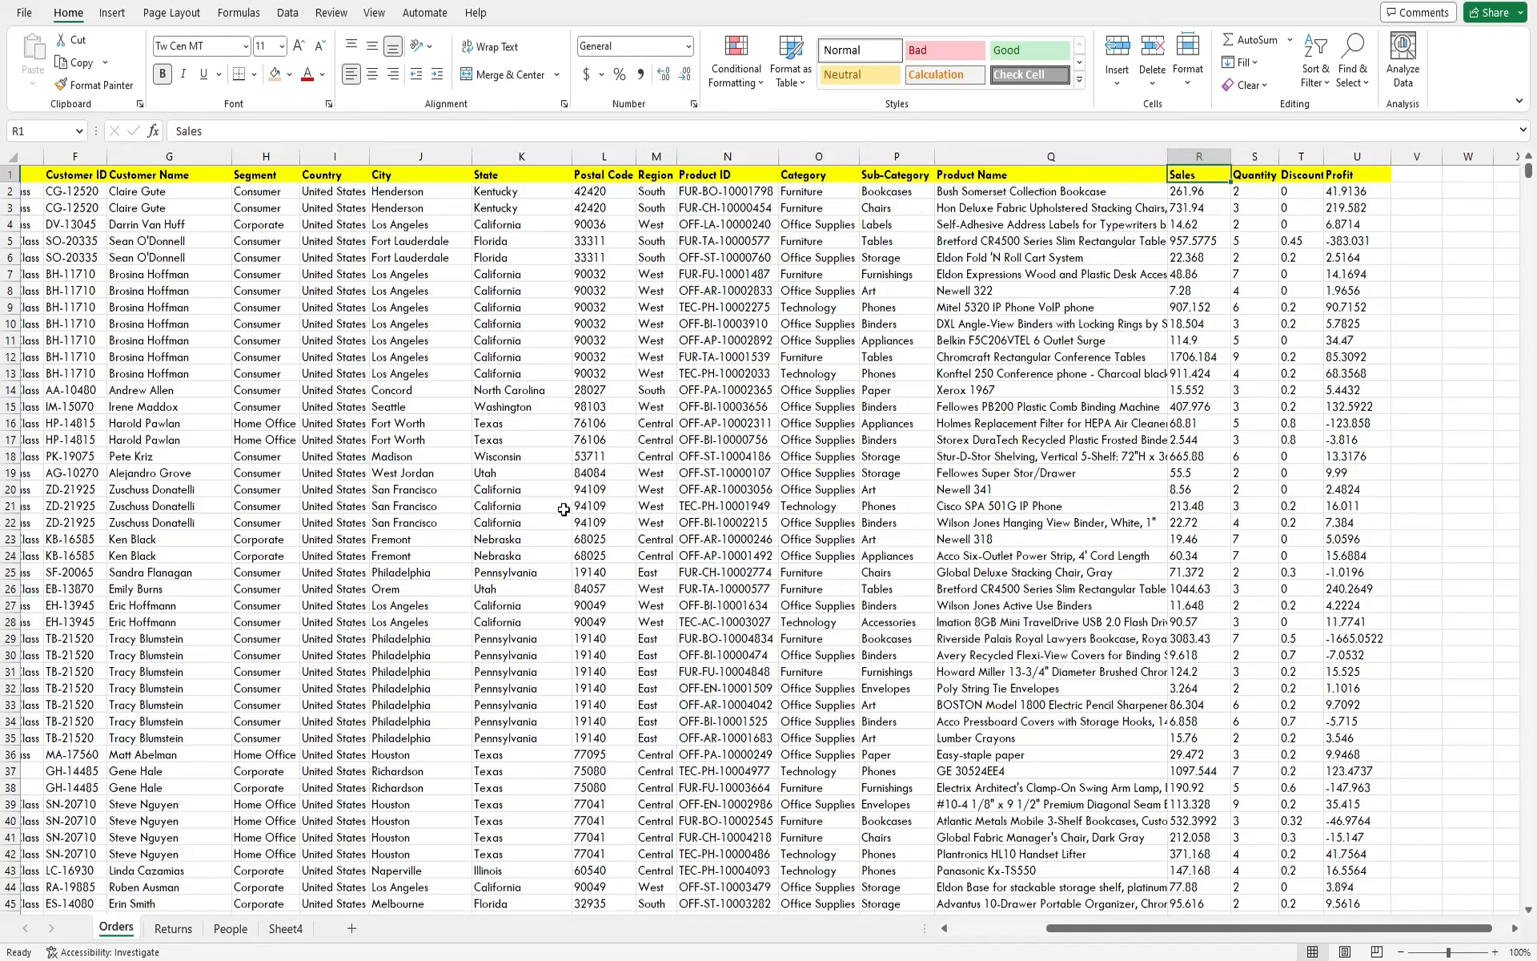
pyautogui.press('Right')
pyautogui.press('Left')
pyautogui.press('Right')
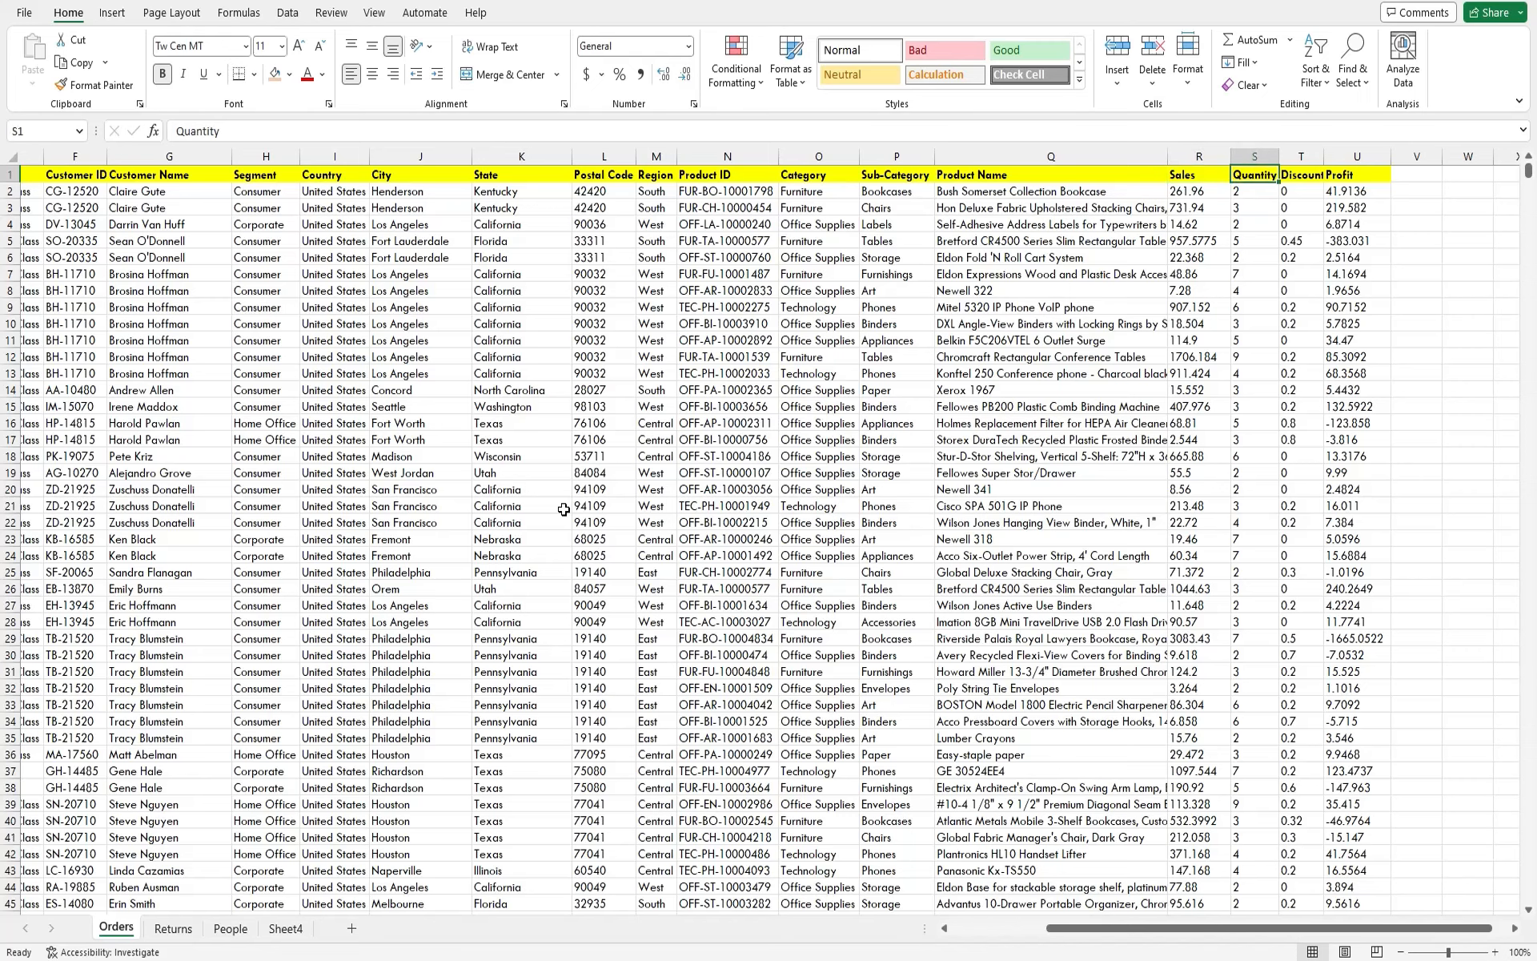
pyautogui.press('Right')
pyautogui.press('Right')
pyautogui.press('Left')
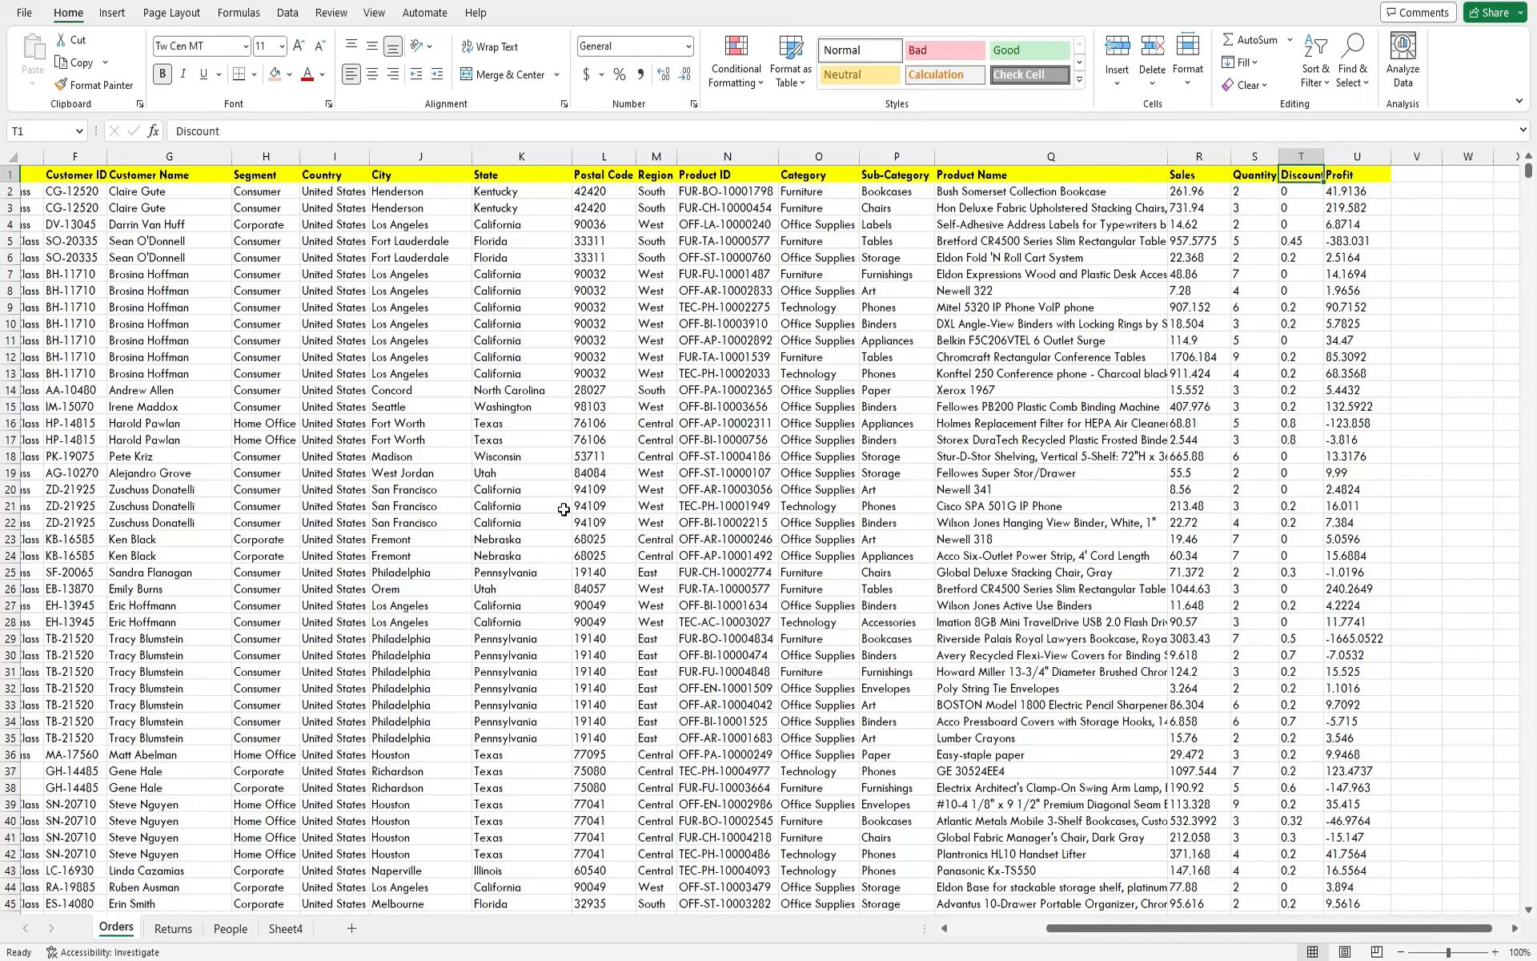
# - Return to the Row ID header in A1 and look through the order records down to row 122
pyautogui.press('Left')
pyautogui.press('Left')
pyautogui.press('Left')
pyautogui.press('Left')
pyautogui.press('Left')
pyautogui.press('Left')
pyautogui.press('Left')
pyautogui.press('Left')
pyautogui.press('Left')
pyautogui.press('Left')
pyautogui.press('Left')
pyautogui.press('Left')
pyautogui.press('Left')
pyautogui.press('Left')
pyautogui.press('Left')
pyautogui.press('Left')
pyautogui.press('Left')
pyautogui.press('Left')
pyautogui.press('Left')
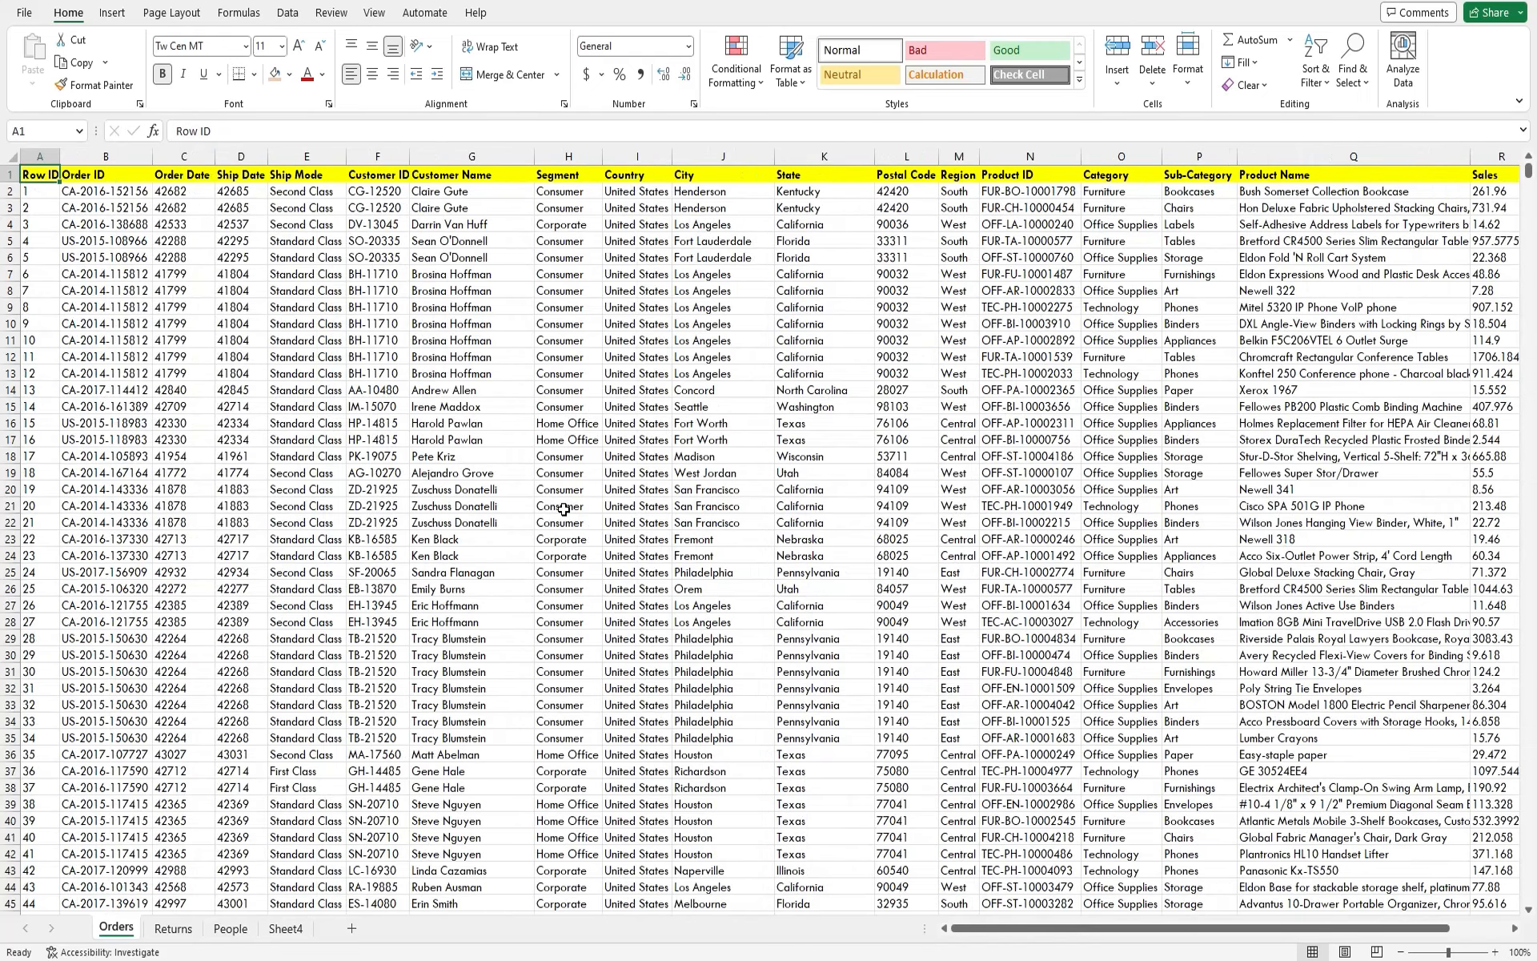
pyautogui.scroll(-5, 557, 532)
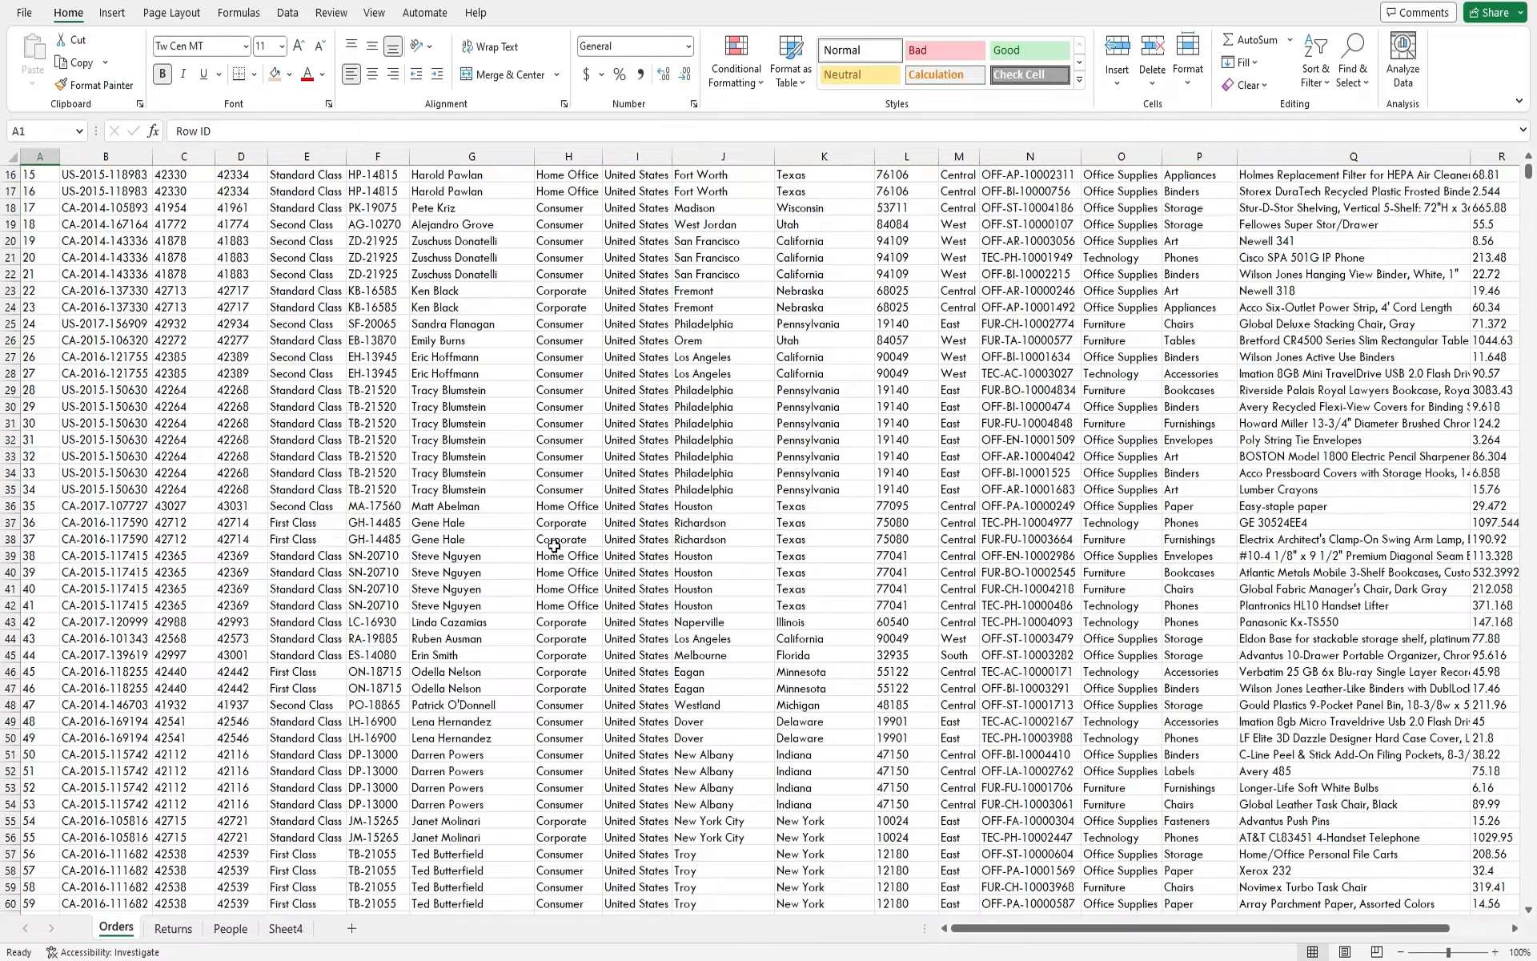
pyautogui.press('Down')
pyautogui.press('Down')
pyautogui.press('Down')
pyautogui.press('Down')
pyautogui.press('Down')
pyautogui.press('Down')
pyautogui.press('Down')
pyautogui.press('Down')
pyautogui.press('Down')
pyautogui.press('Down')
pyautogui.press('Down')
pyautogui.press('Down')
pyautogui.press('Down')
pyautogui.press('Down')
pyautogui.press('Down')
pyautogui.press('Down')
pyautogui.press('Down')
pyautogui.press('Down')
pyautogui.press('Down')
pyautogui.press('Down')
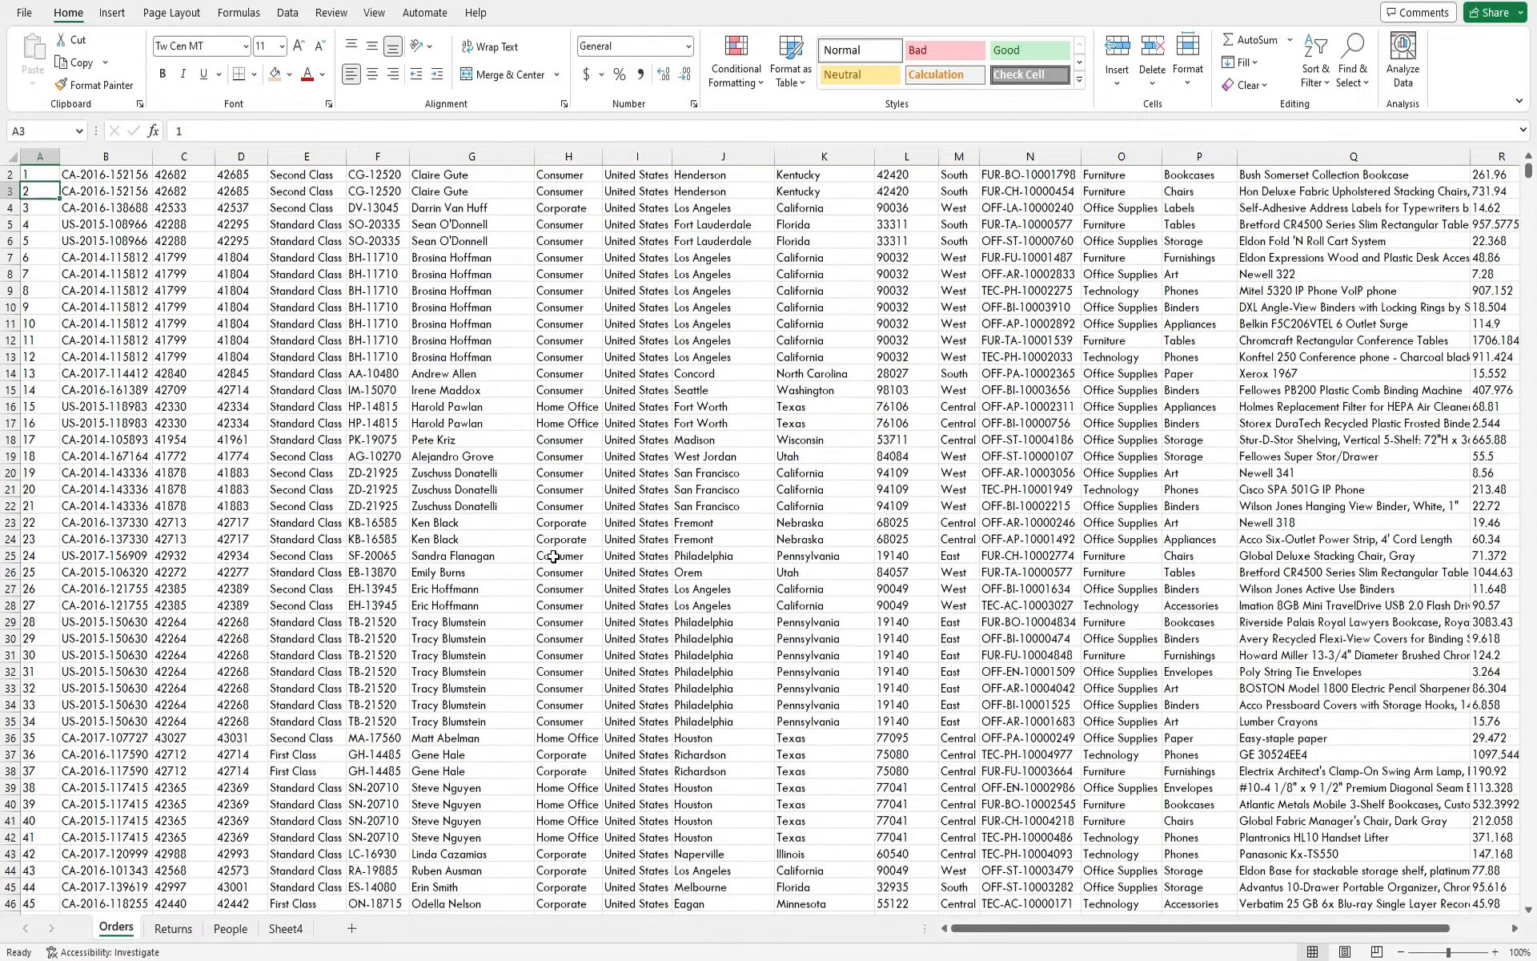
pyautogui.press('Down')
pyautogui.press('Down')
pyautogui.press('Down')
pyautogui.press('Down')
pyautogui.press('Down')
pyautogui.press('Down')
pyautogui.press('Down')
pyautogui.press('Down')
pyautogui.press('Down')
pyautogui.press('Down')
pyautogui.press('Down')
pyautogui.press('Down')
pyautogui.press('Down')
pyautogui.press('Down')
pyautogui.press('Down')
pyautogui.press('Down')
pyautogui.press('Down')
pyautogui.press('Down')
pyautogui.press('Down')
pyautogui.press('Down')
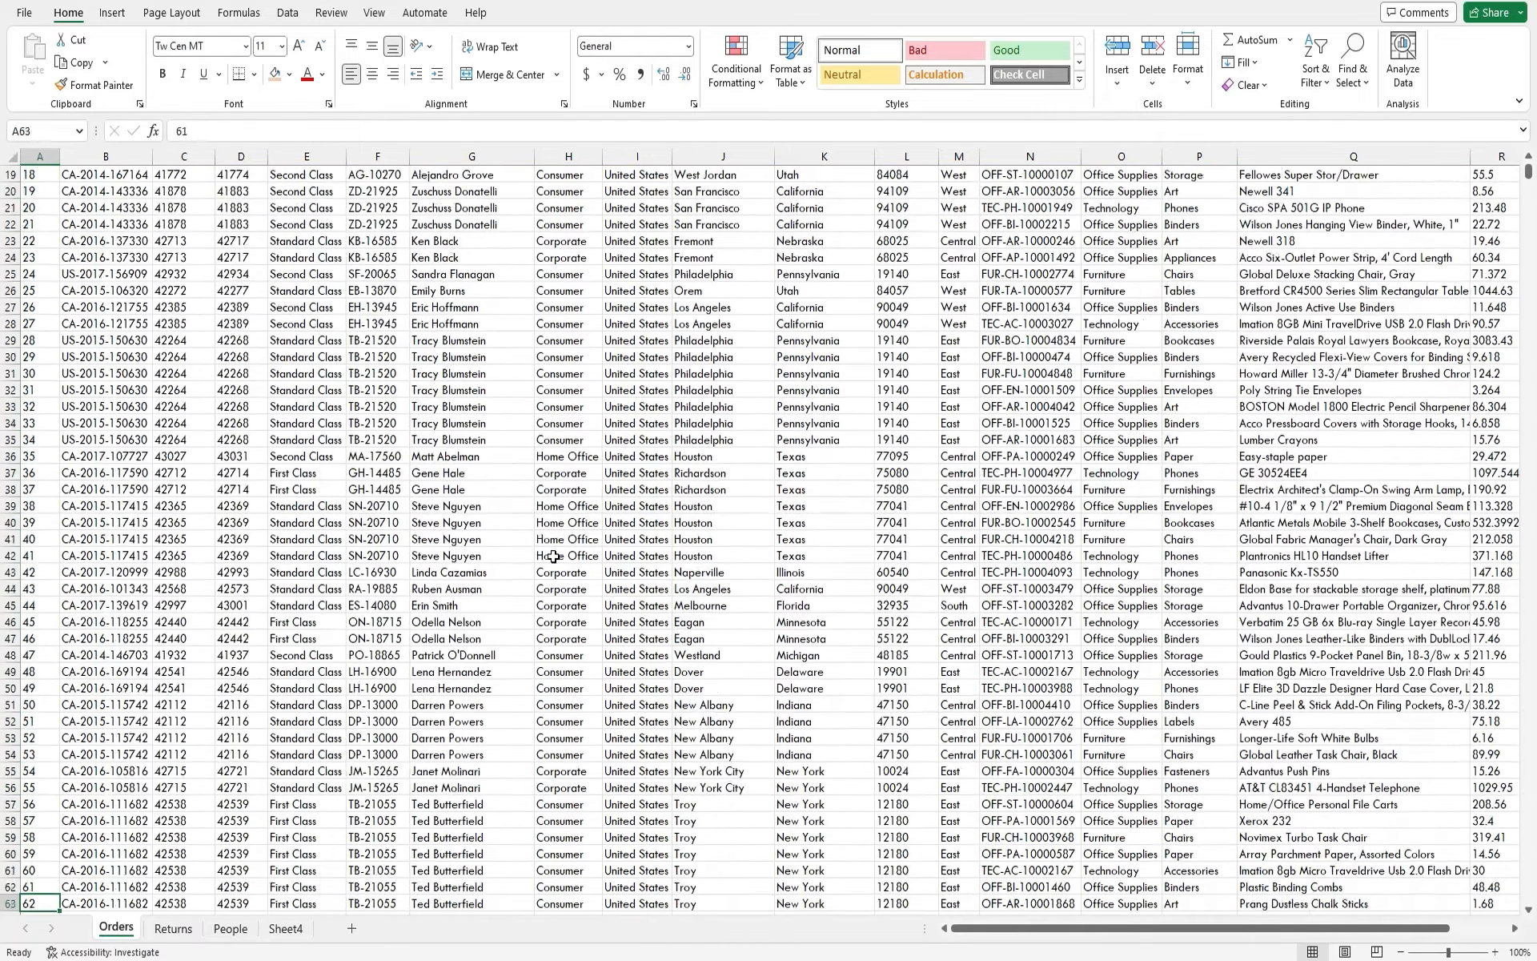
pyautogui.press('Down')
pyautogui.press('Down')
pyautogui.press('Down')
pyautogui.press('Down')
pyautogui.press('Down')
pyautogui.press('Down')
pyautogui.press('Down')
pyautogui.press('Down')
pyautogui.press('Down')
pyautogui.press('Down')
pyautogui.press('Down')
pyautogui.press('Down')
pyautogui.press('Down')
pyautogui.press('Down')
pyautogui.press('Down')
pyautogui.press('Down')
pyautogui.press('Down')
pyautogui.press('Down')
pyautogui.press('Down')
pyautogui.press('Down')
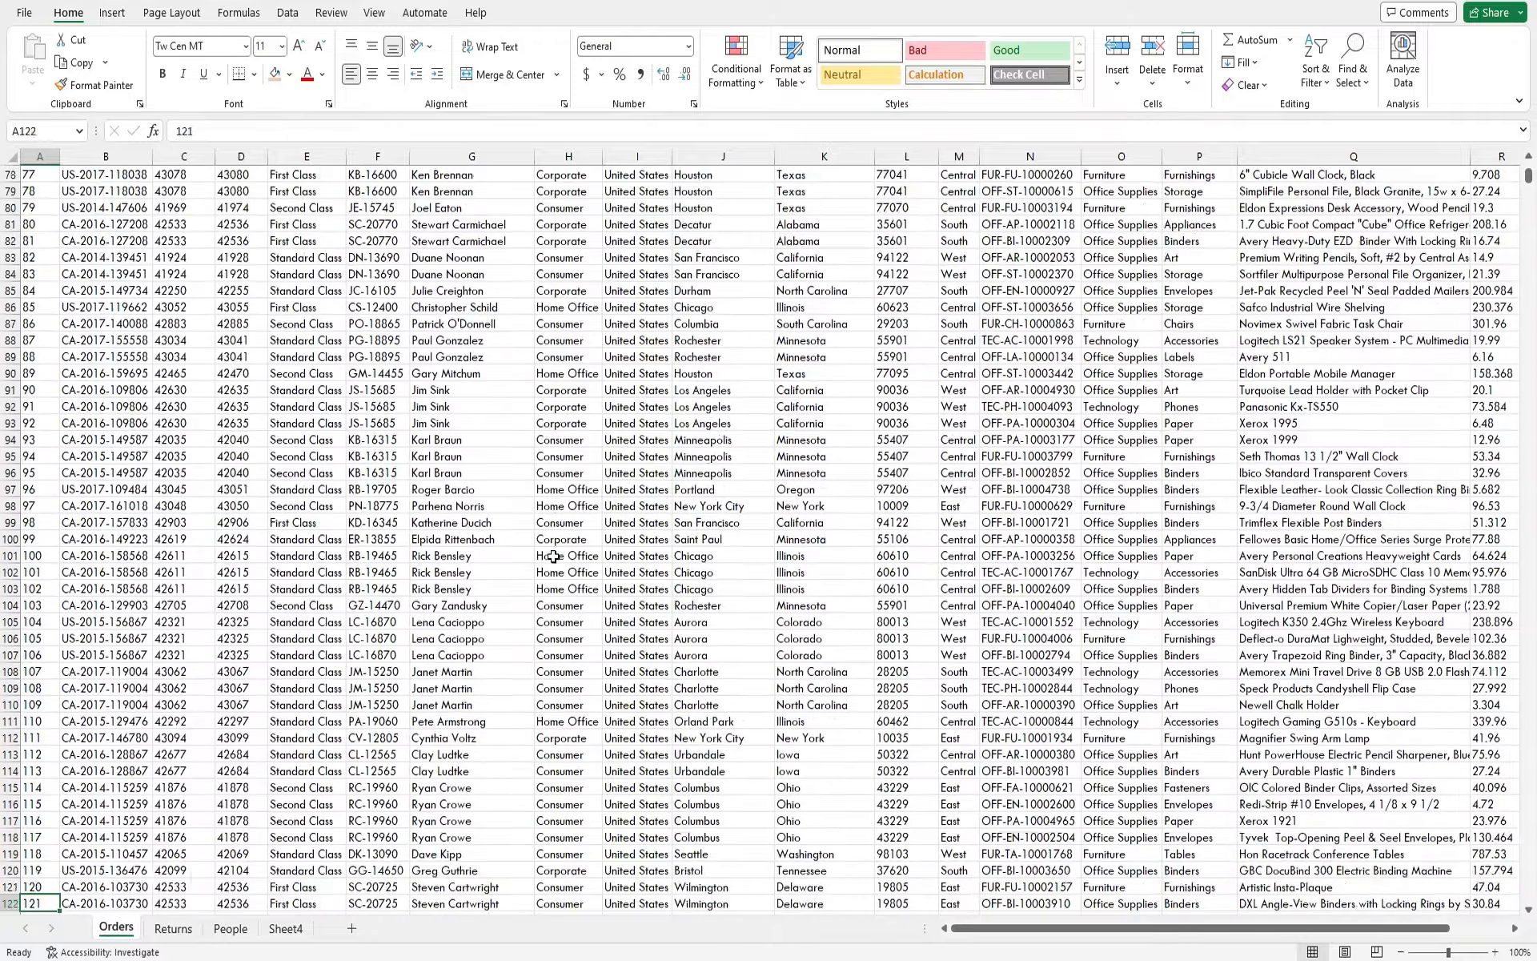
# - Look through the remaining order records to the last row of the Orders sheet, then return to the header row
pyautogui.press('Down')
pyautogui.press('Down')
pyautogui.press('Down')
pyautogui.press('Down')
pyautogui.press('Down')
pyautogui.press('Down')
pyautogui.press('Down')
pyautogui.press('Down')
pyautogui.press('Down')
pyautogui.press('Down')
pyautogui.press('Down')
pyautogui.press('Down')
pyautogui.press('Down')
pyautogui.press('Down')
pyautogui.press('Down')
pyautogui.press('Down')
pyautogui.press('Down')
pyautogui.press('Down')
pyautogui.press('Down')
pyautogui.press('Down')
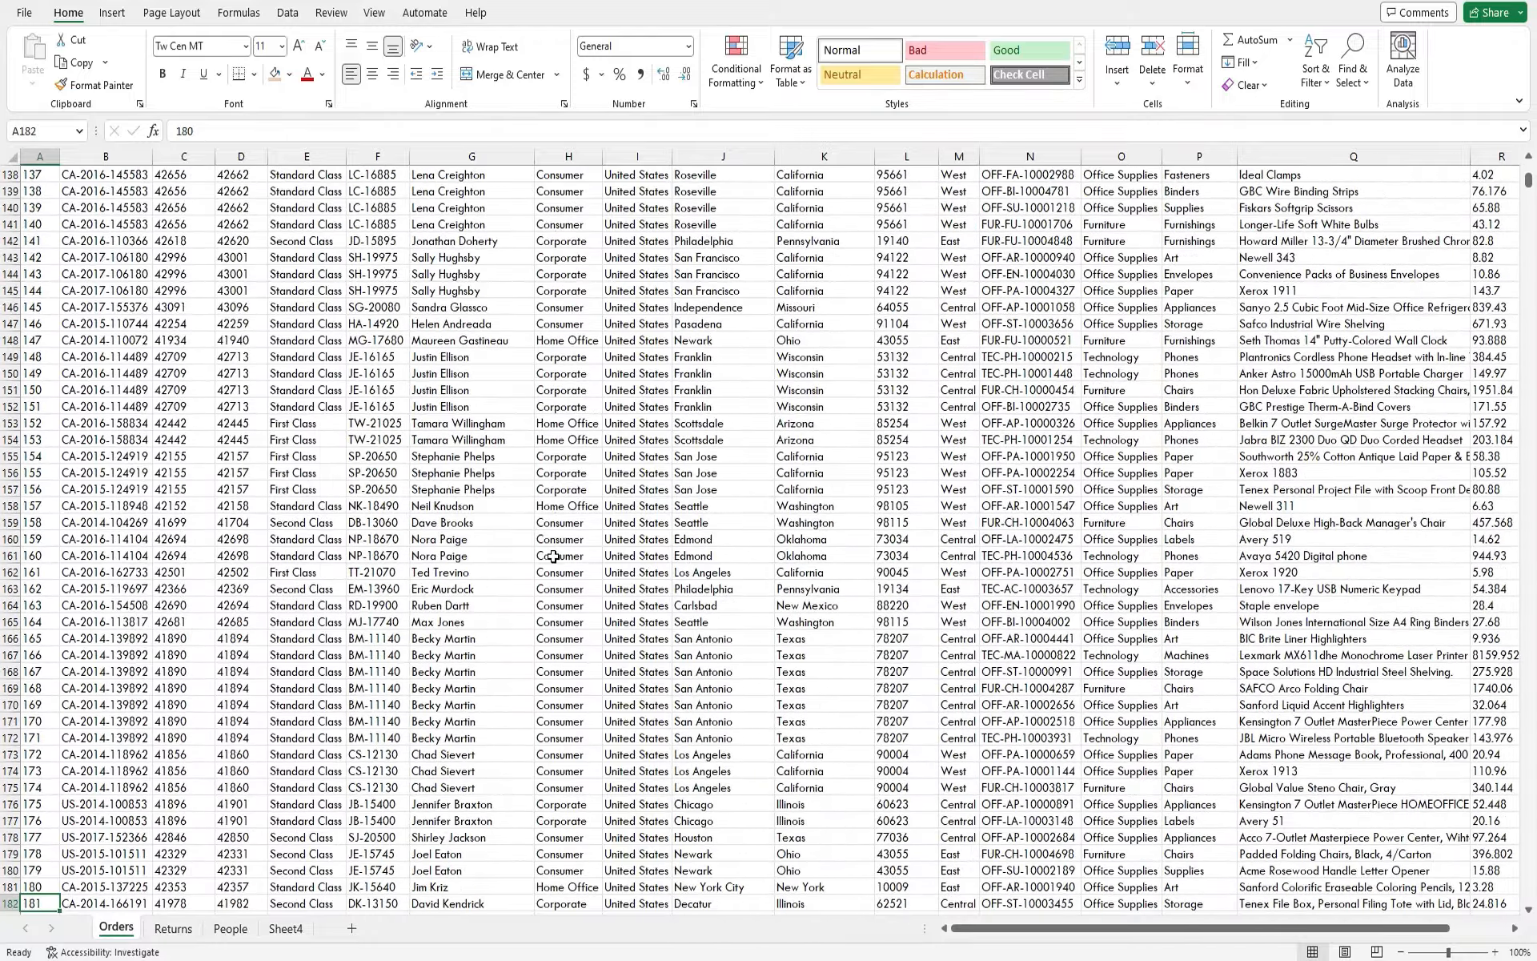
pyautogui.hotkey('ctrl', 'Down')
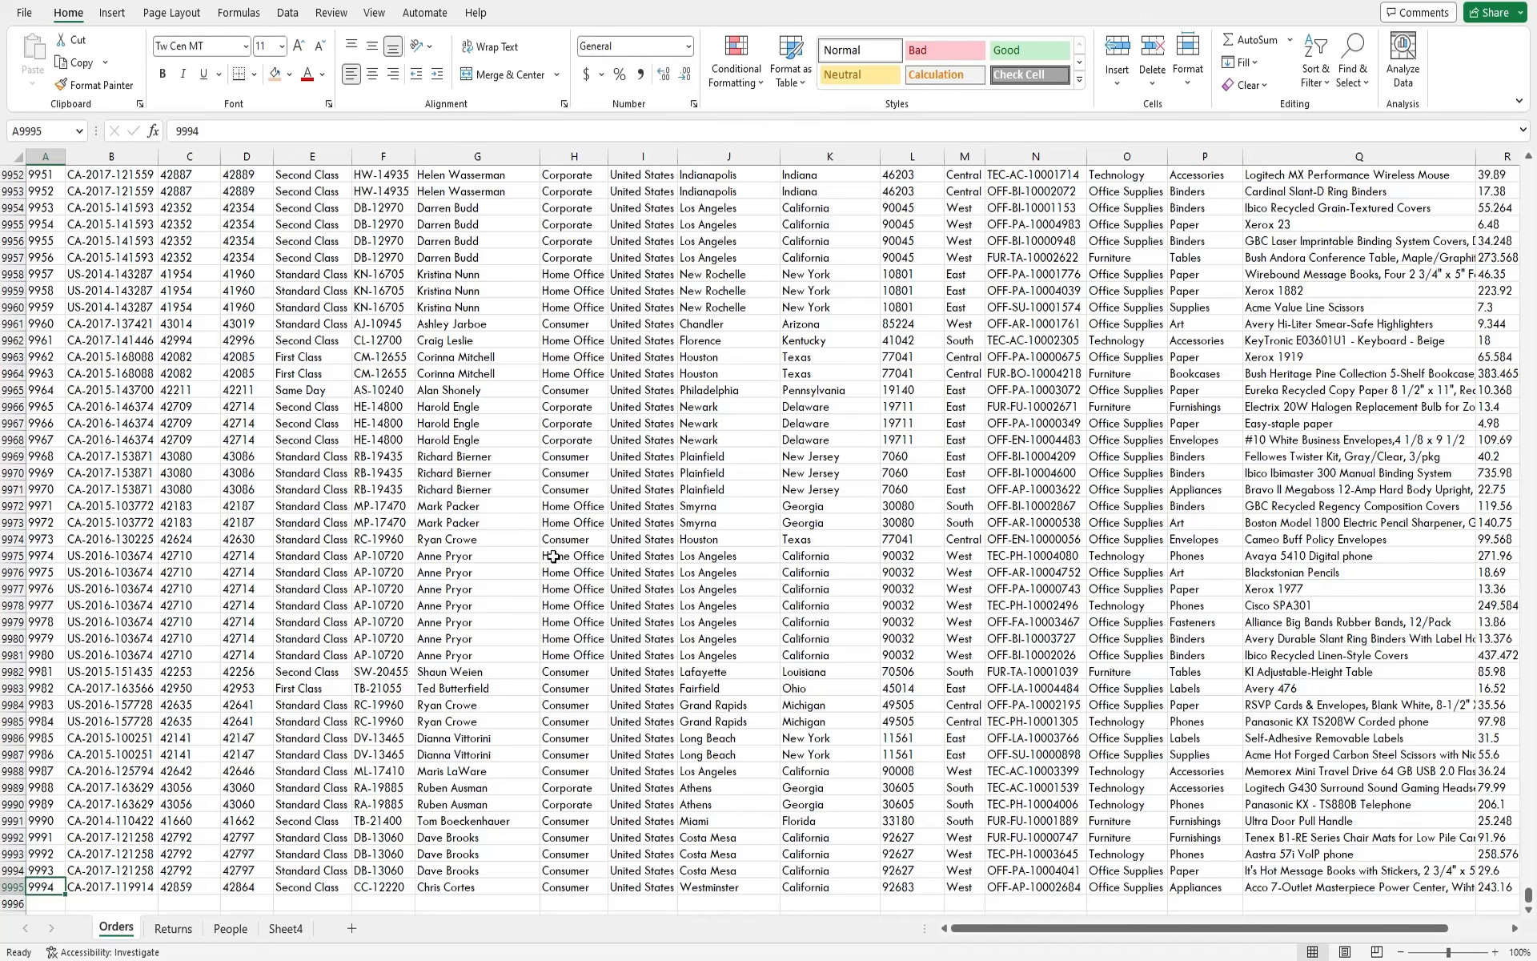
pyautogui.hotkey('ctrl', 'Up')
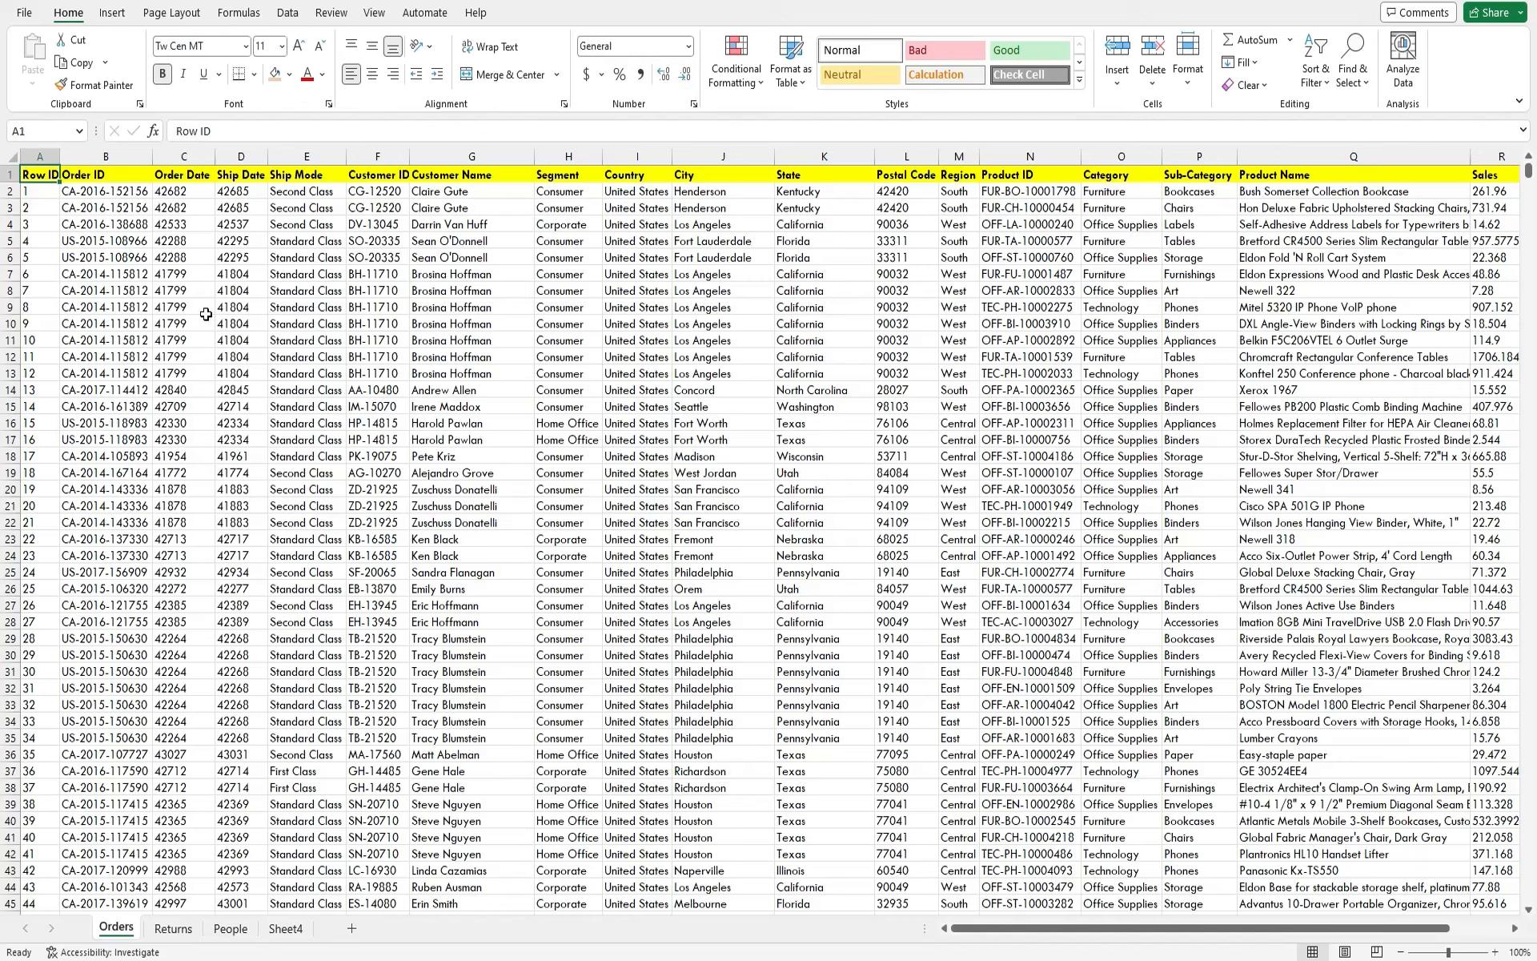
# - Start a PivotTable from the Orders table range, with a cell inside the data selected
pyautogui.click(147, 311)
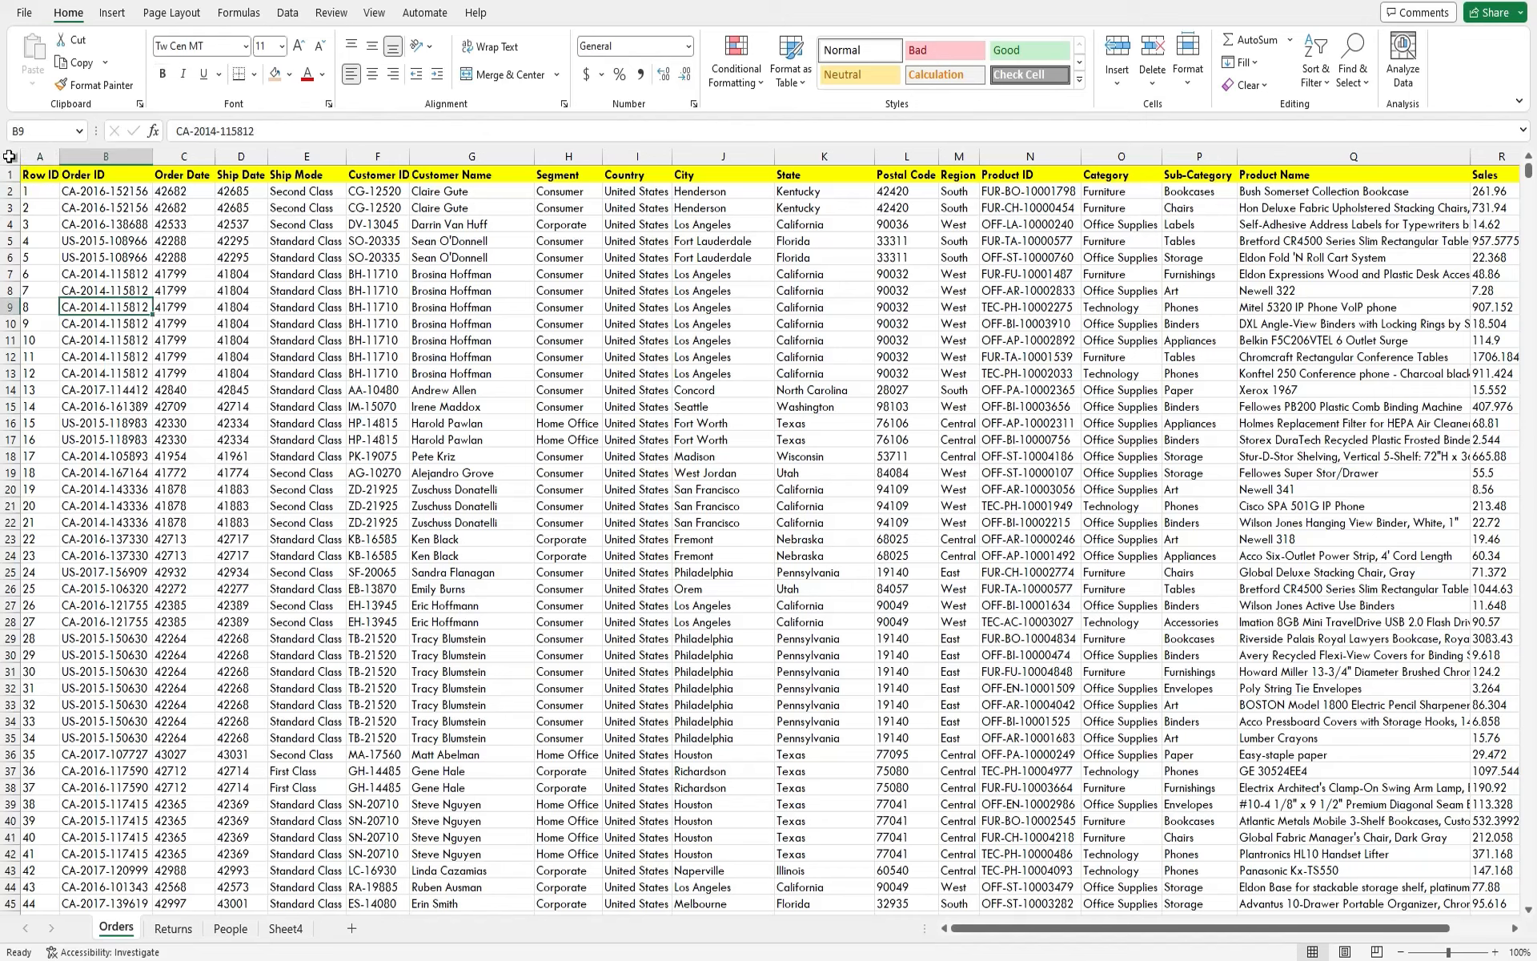
pyautogui.click(10, 156)
pyautogui.click(217, 258)
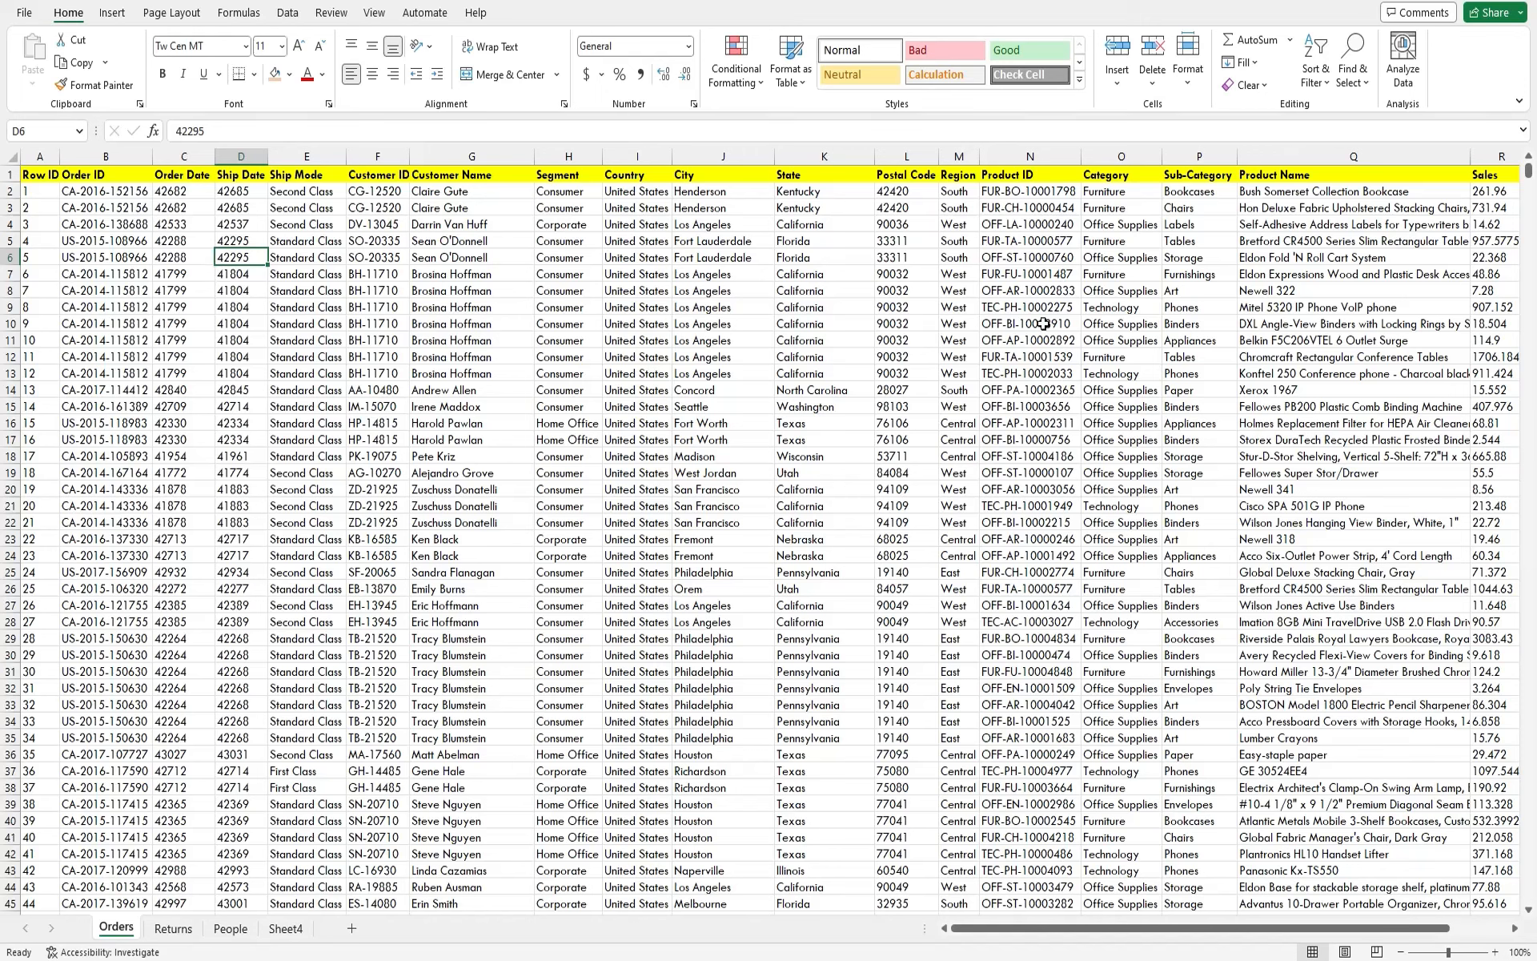
pyautogui.click(116, 16)
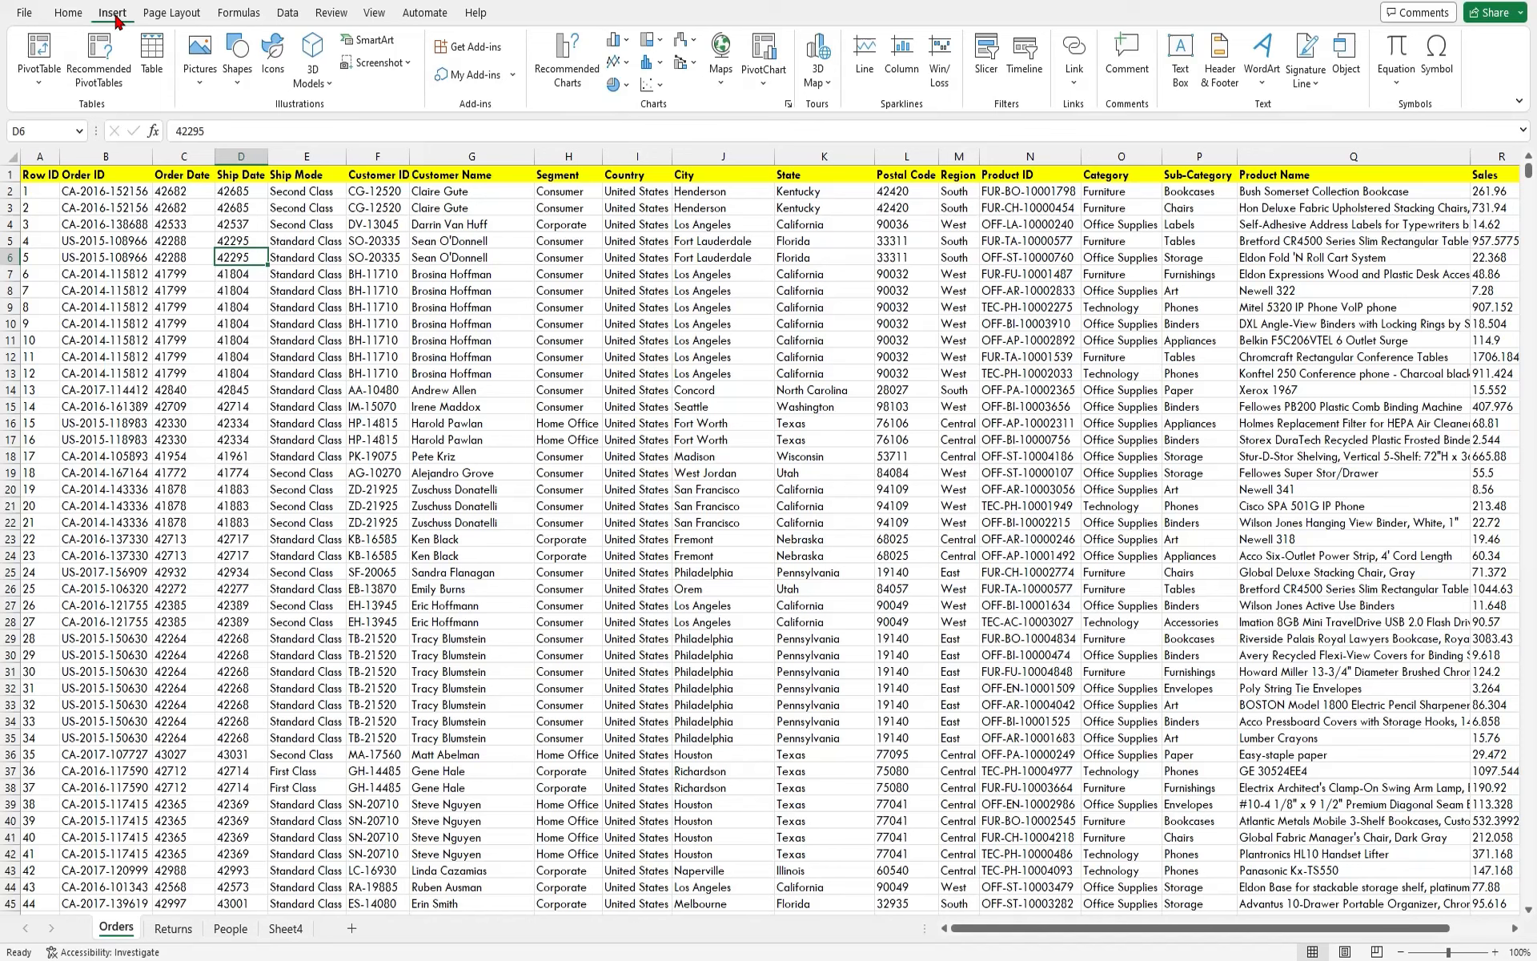
pyautogui.click(40, 83)
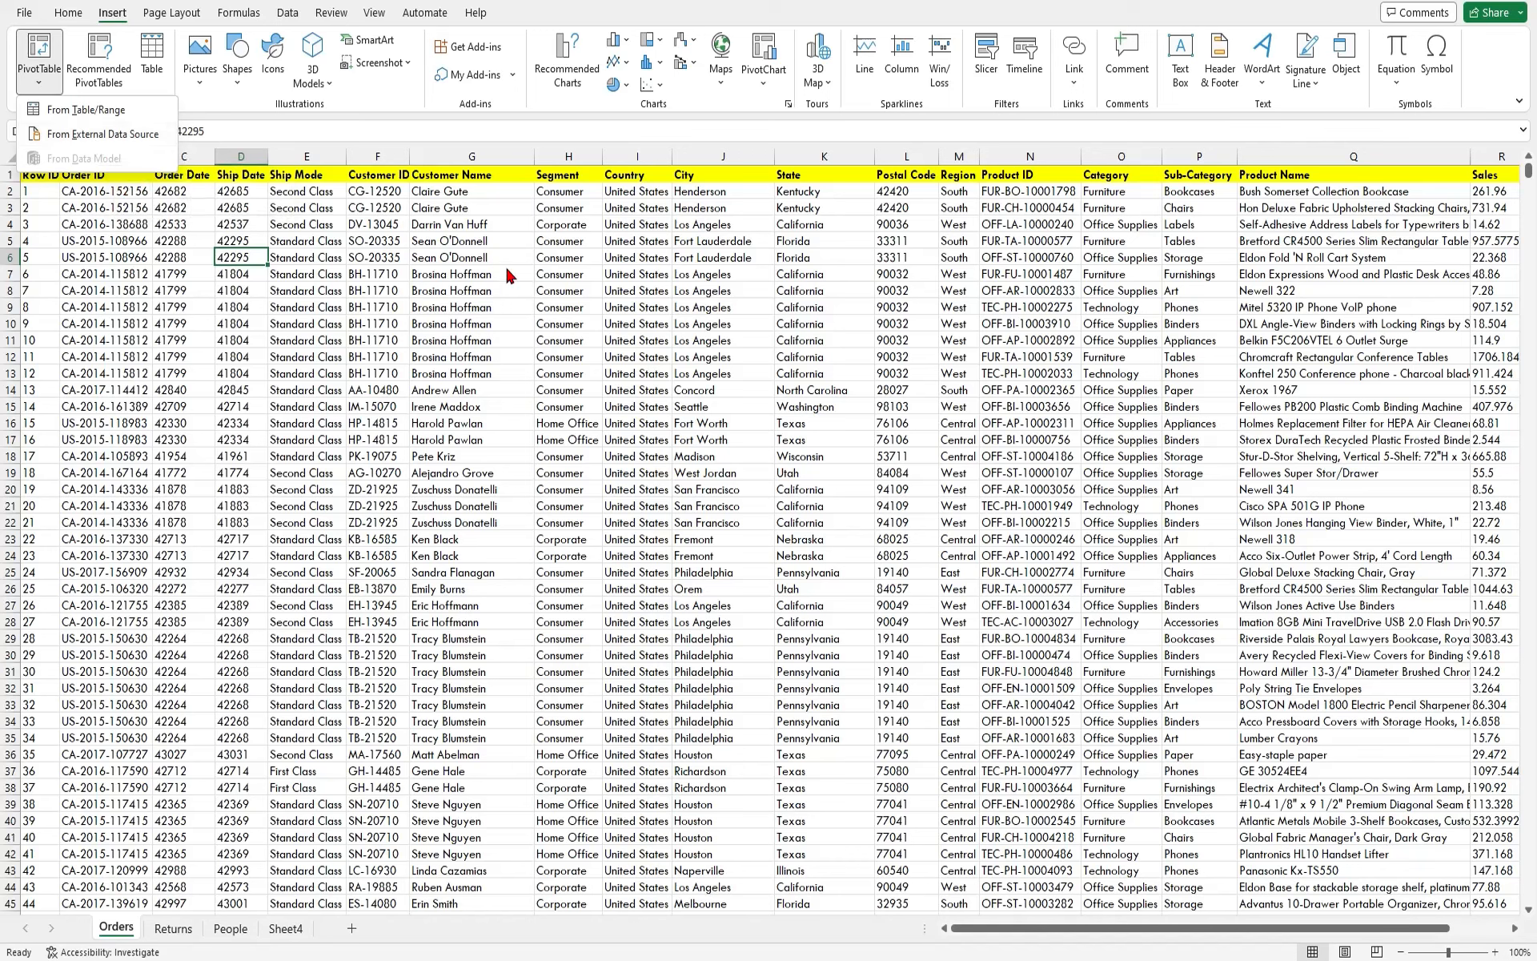
pyautogui.click(86, 117)
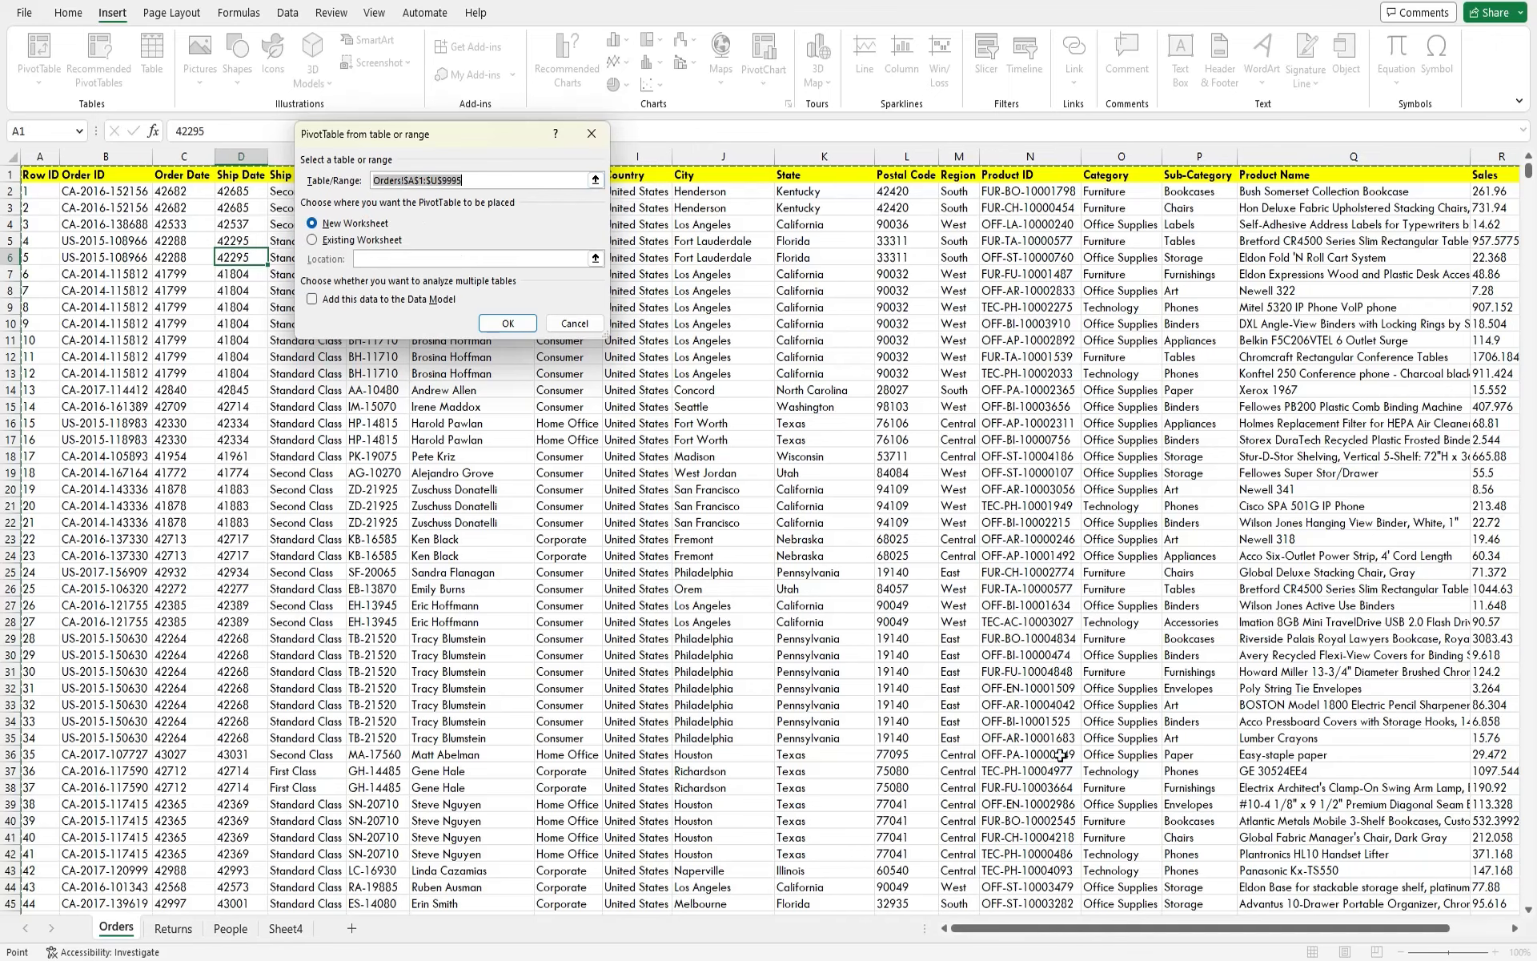
# - Check how far the proposed PivotTable source range extends across the Orders sheet's last rows and columns
pyautogui.moveTo(1015, 937); pyautogui.dragTo(874, 905)
pyautogui.moveTo(1529, 173); pyautogui.dragTo(1530, 897)
pyautogui.moveTo(1281, 929); pyautogui.dragTo(1340, 929)
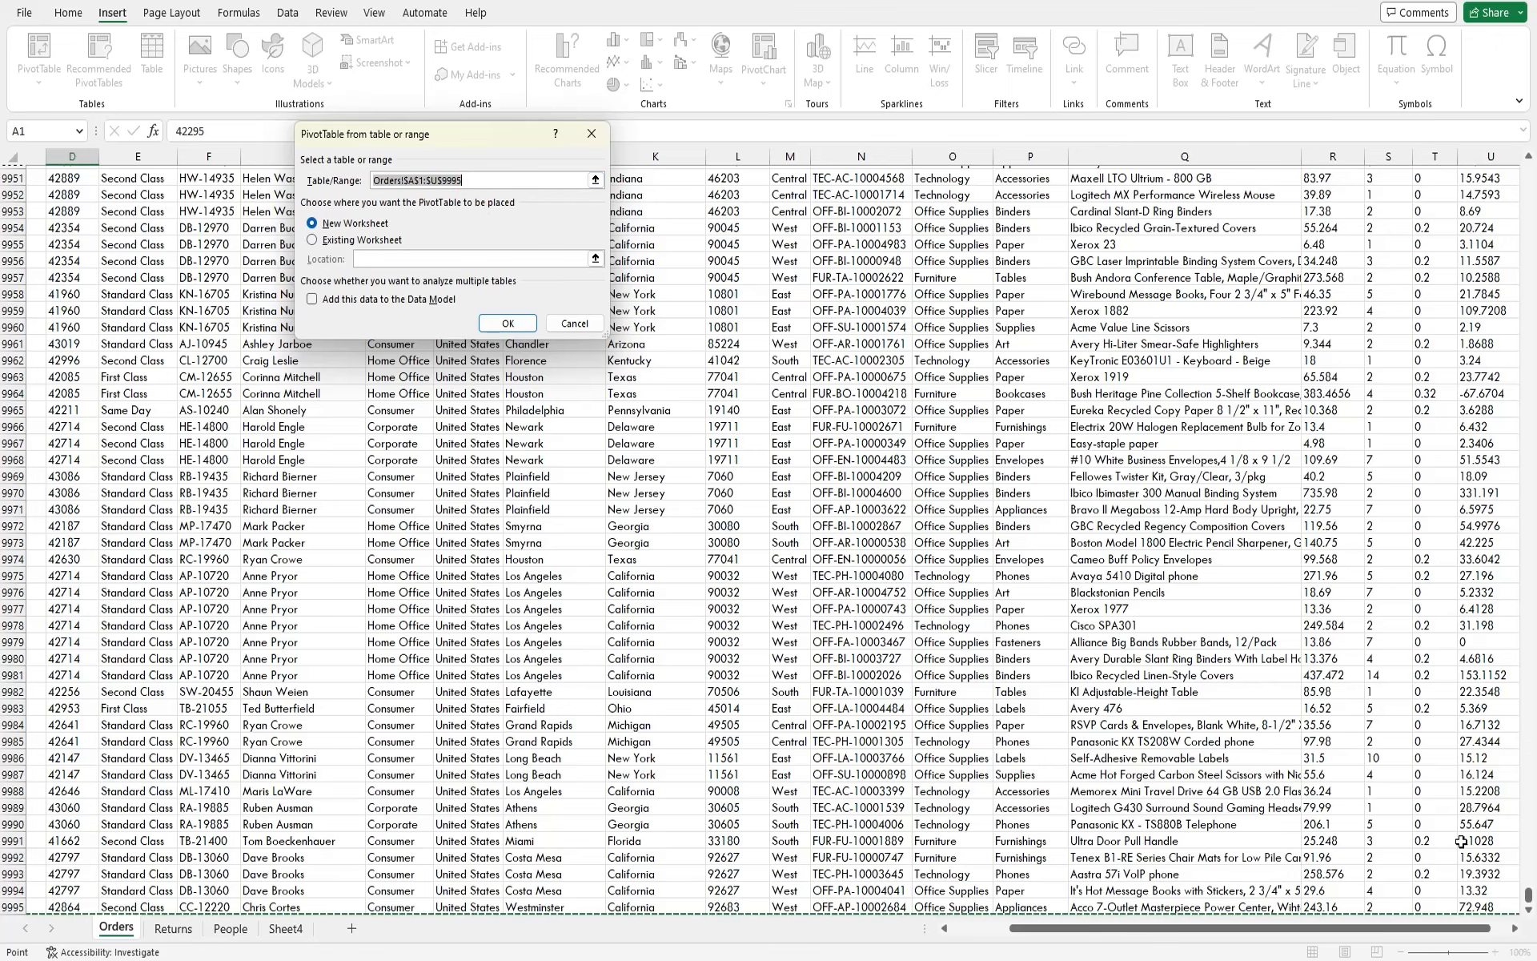
pyautogui.moveTo(1394, 936); pyautogui.dragTo(1335, 935)
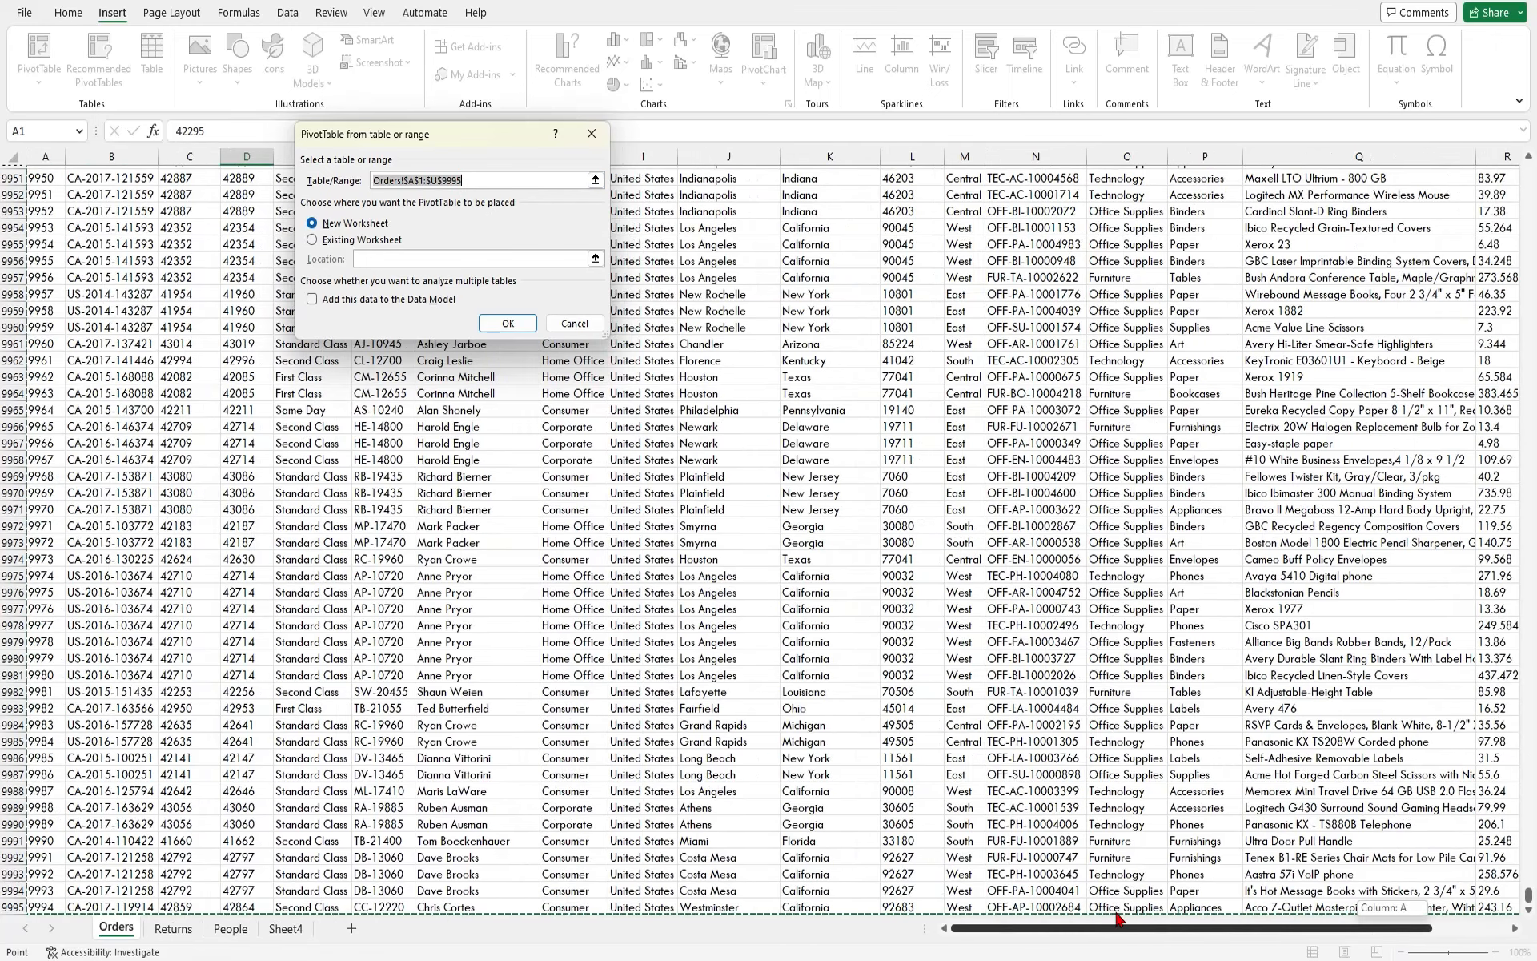
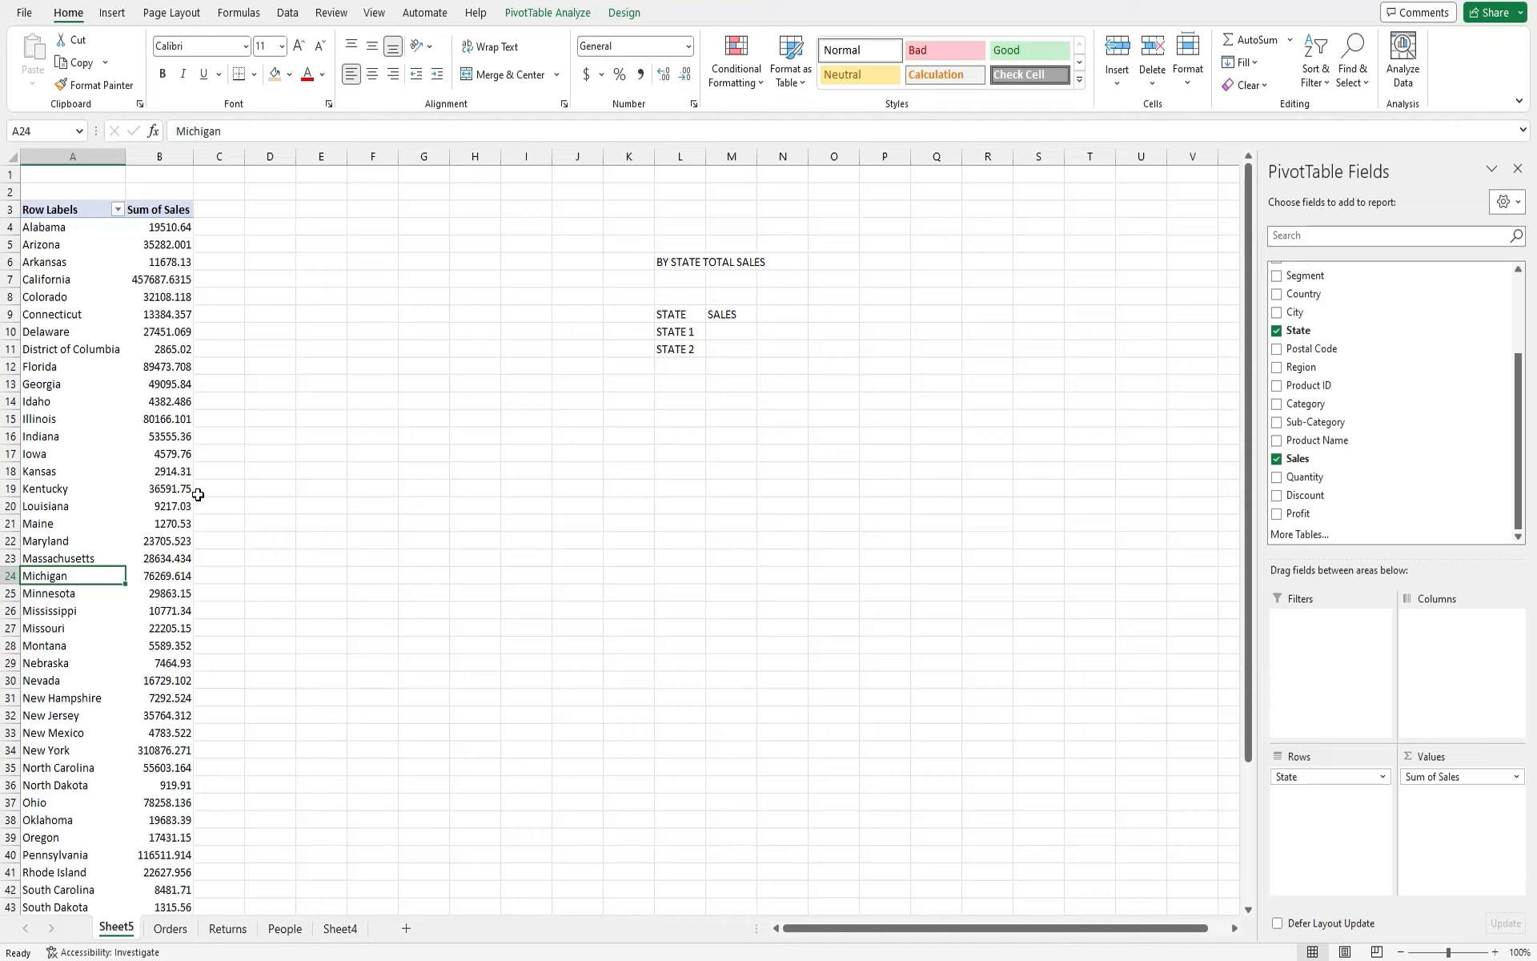
# - Clear the sample BY STATE TOTAL SALES notes from cells K3:P20 beside the PivotTable
pyautogui.click(69, 298)
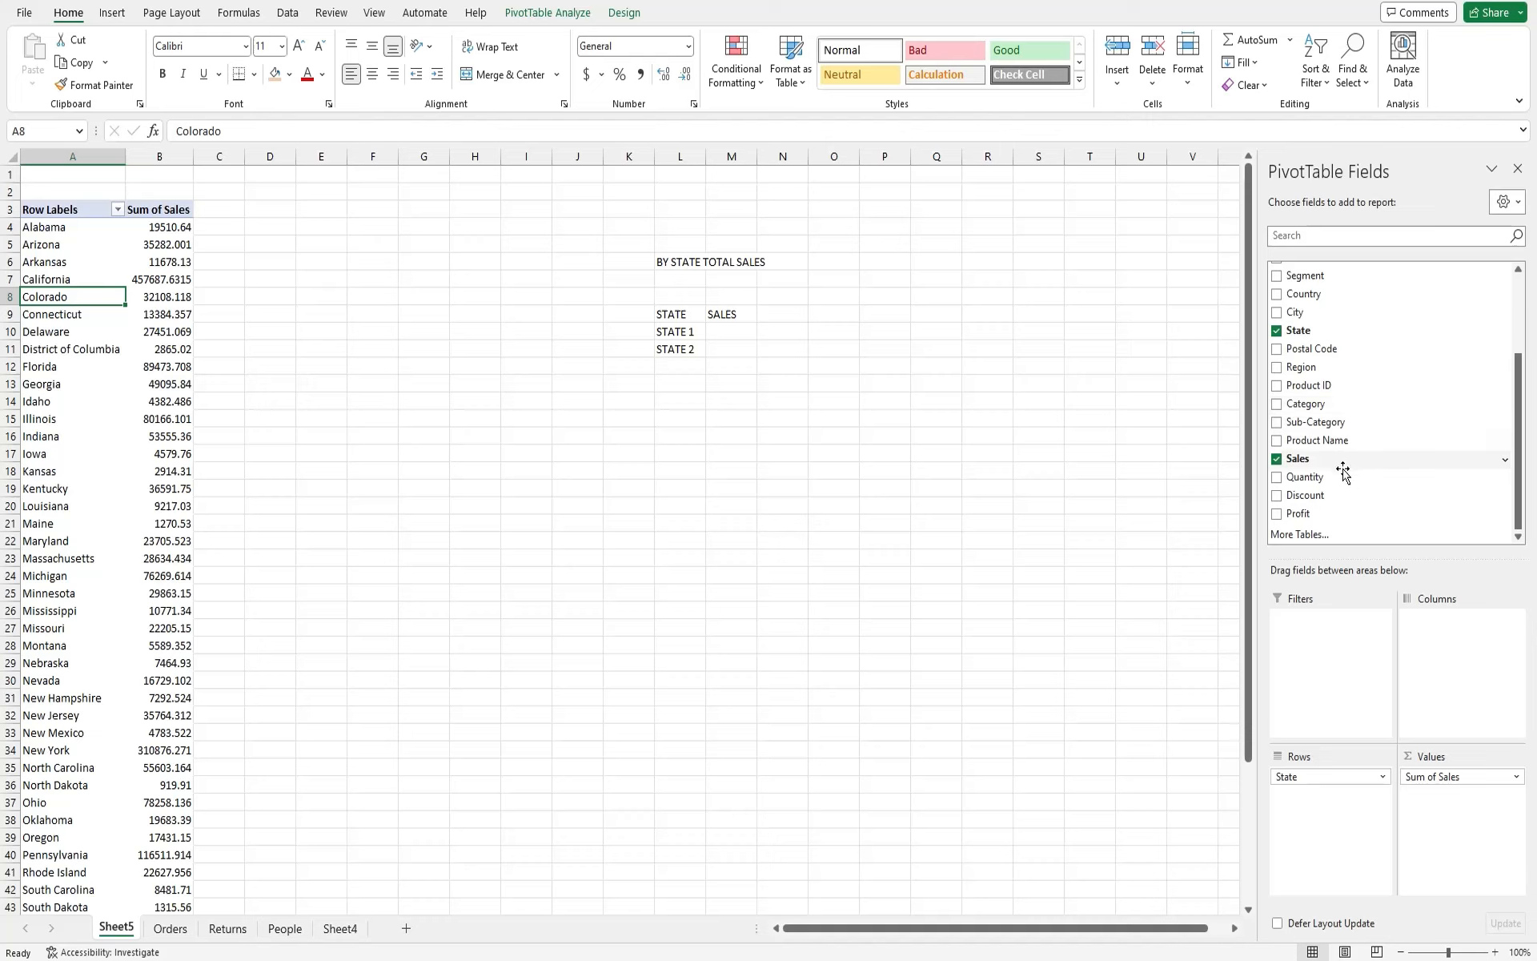
pyautogui.click(67, 231)
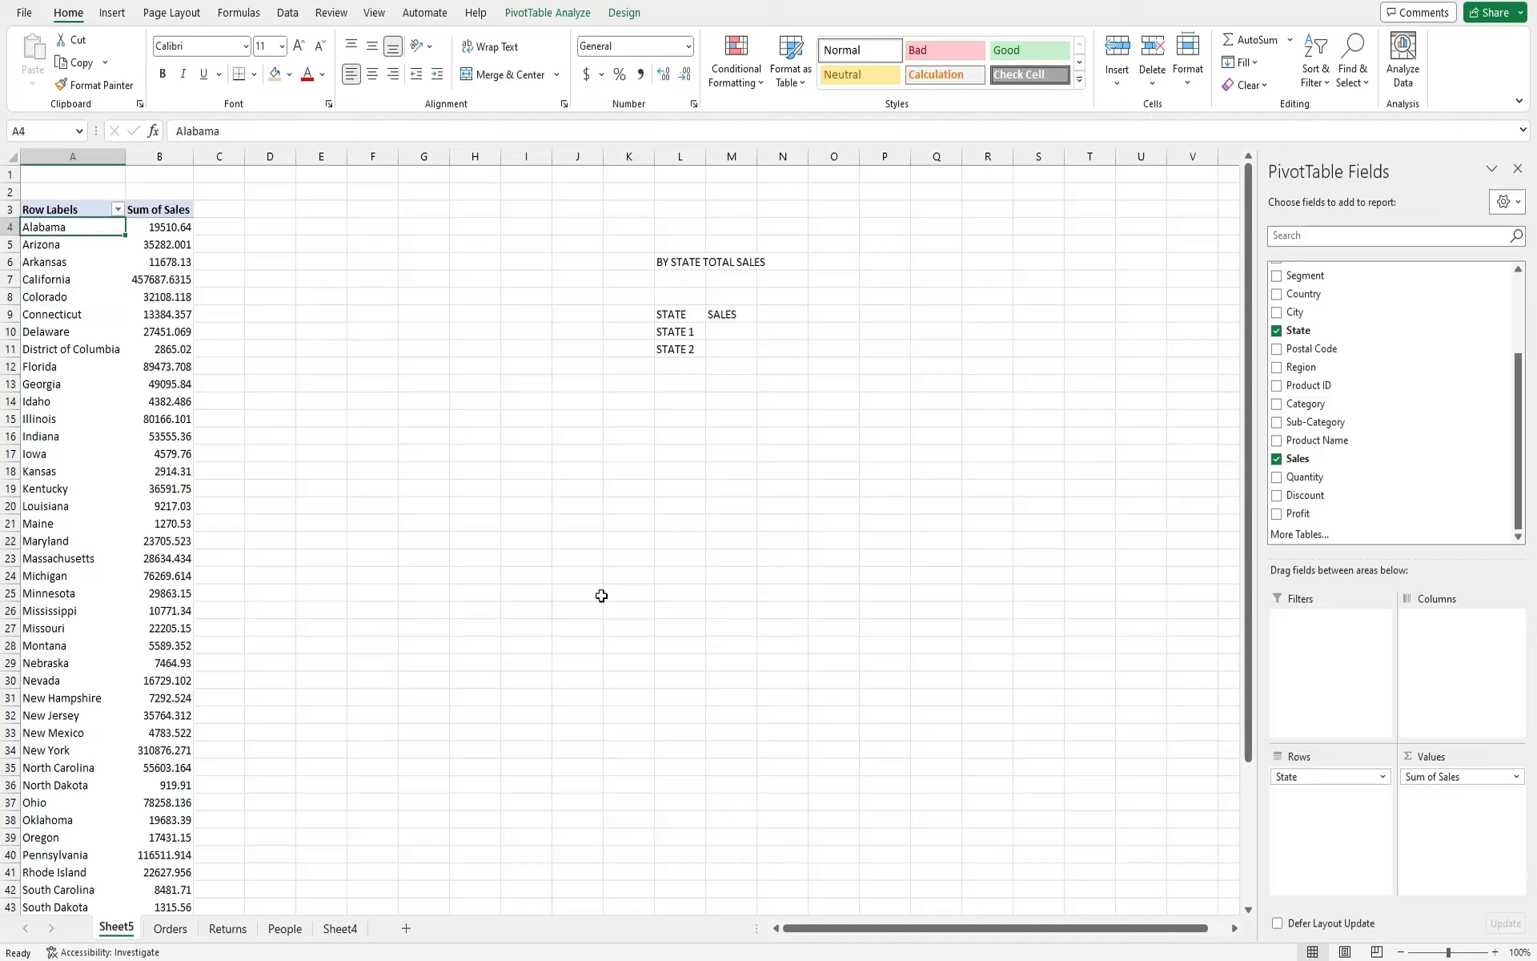
pyautogui.moveTo(628, 207); pyautogui.dragTo(913, 513)
pyautogui.press('Delete')
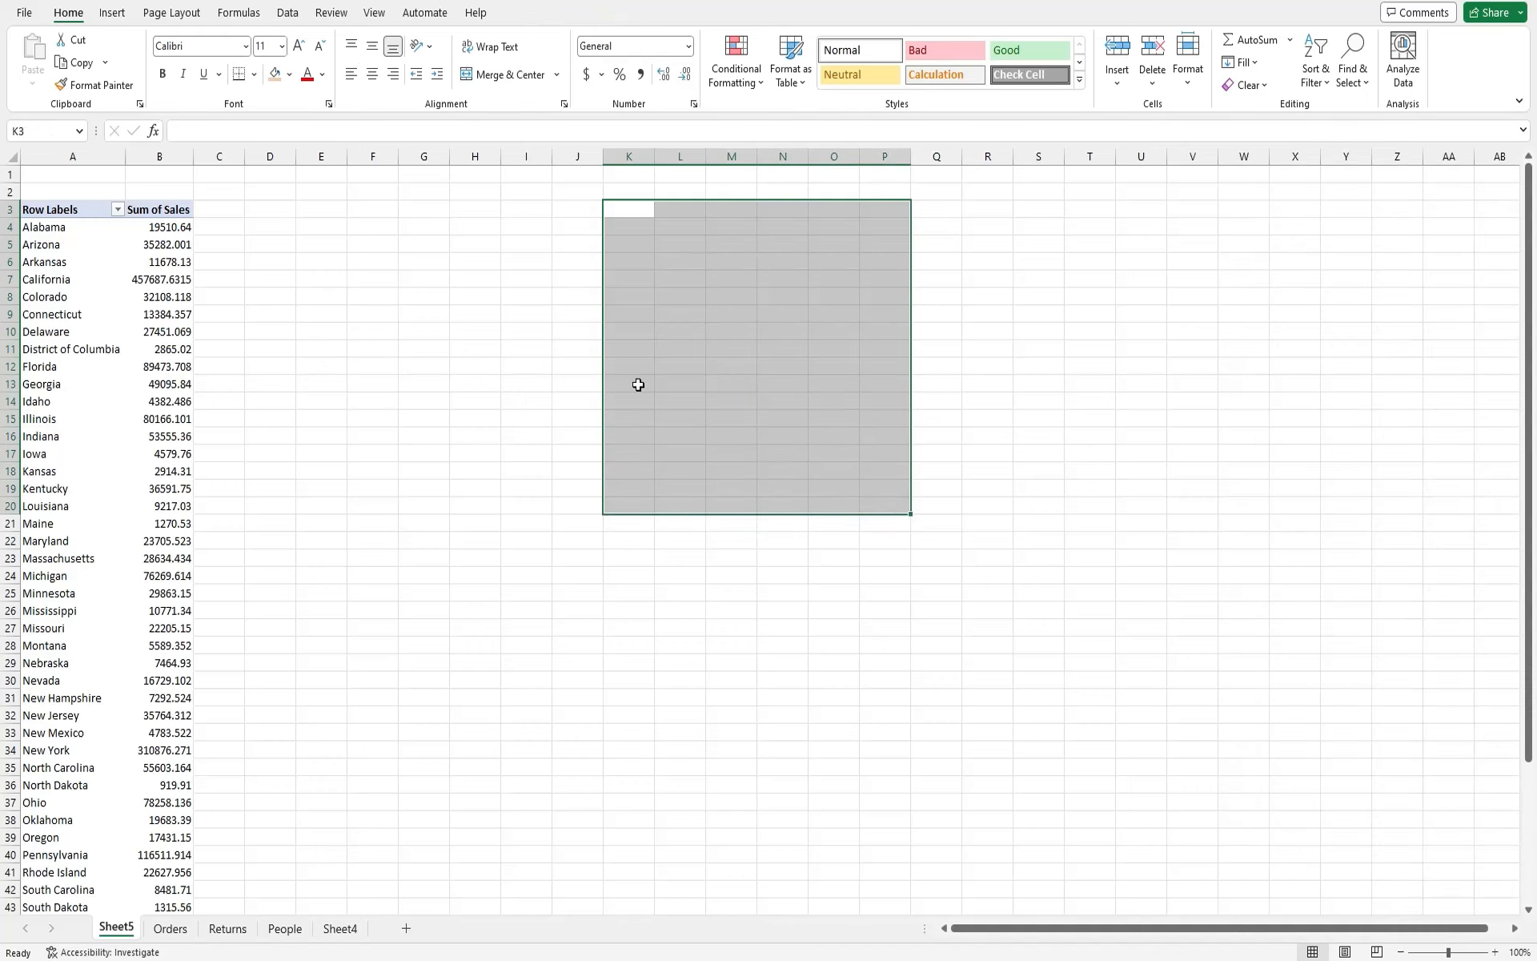
# - Add Category as the PivotTable's column field and review the sales per category for Alabama and the other states
pyautogui.click(169, 351)
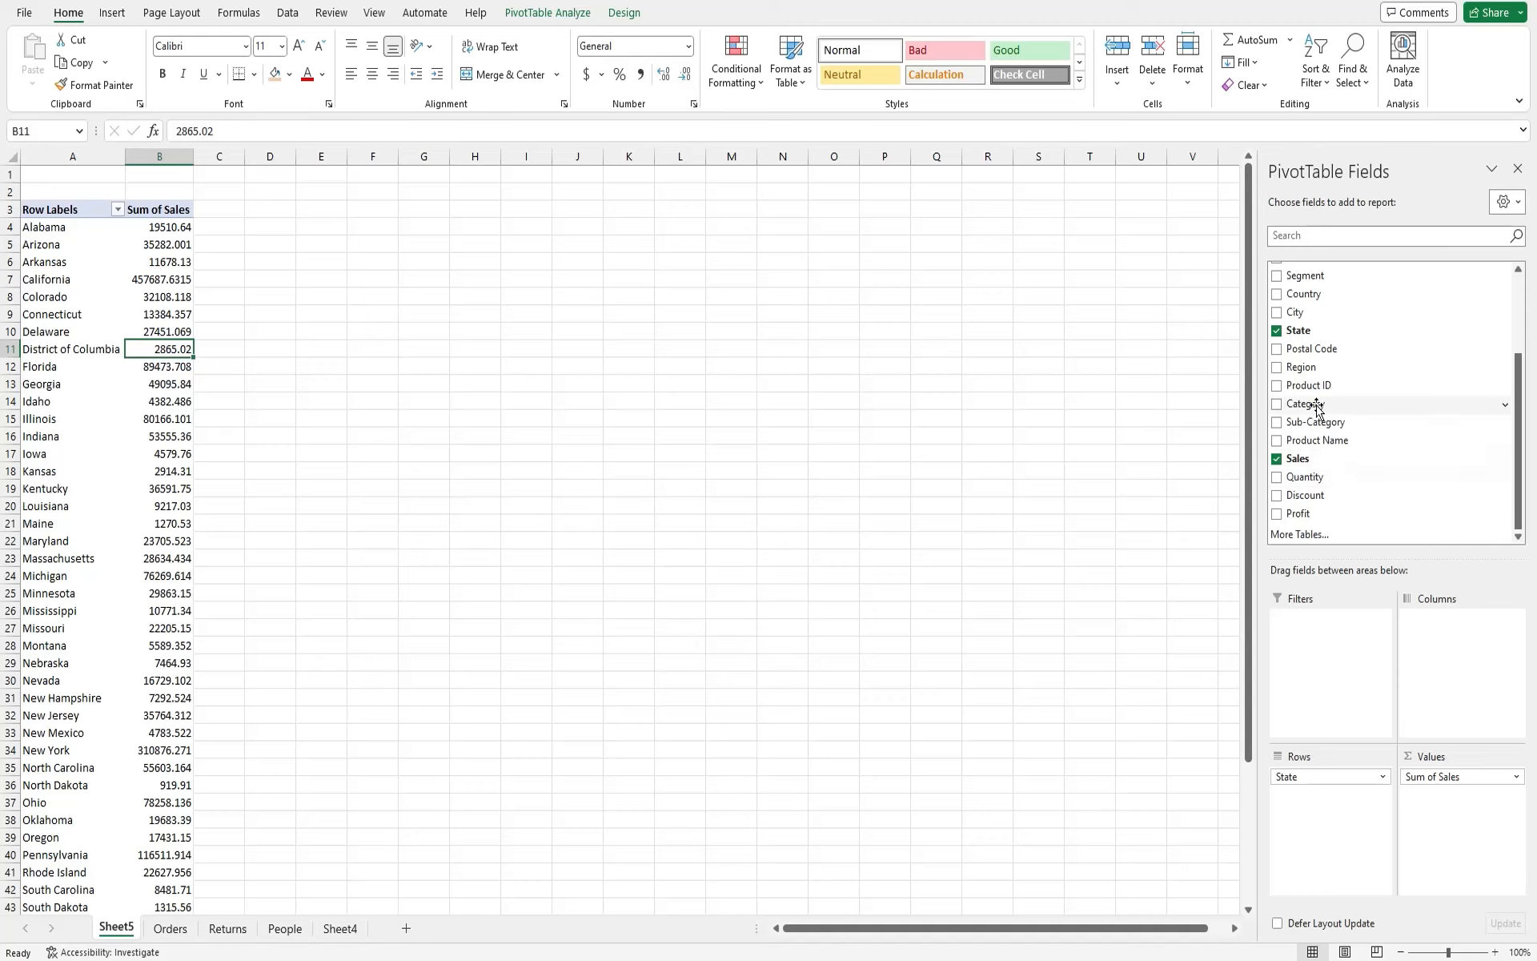
pyautogui.moveTo(1317, 407); pyautogui.dragTo(1446, 677)
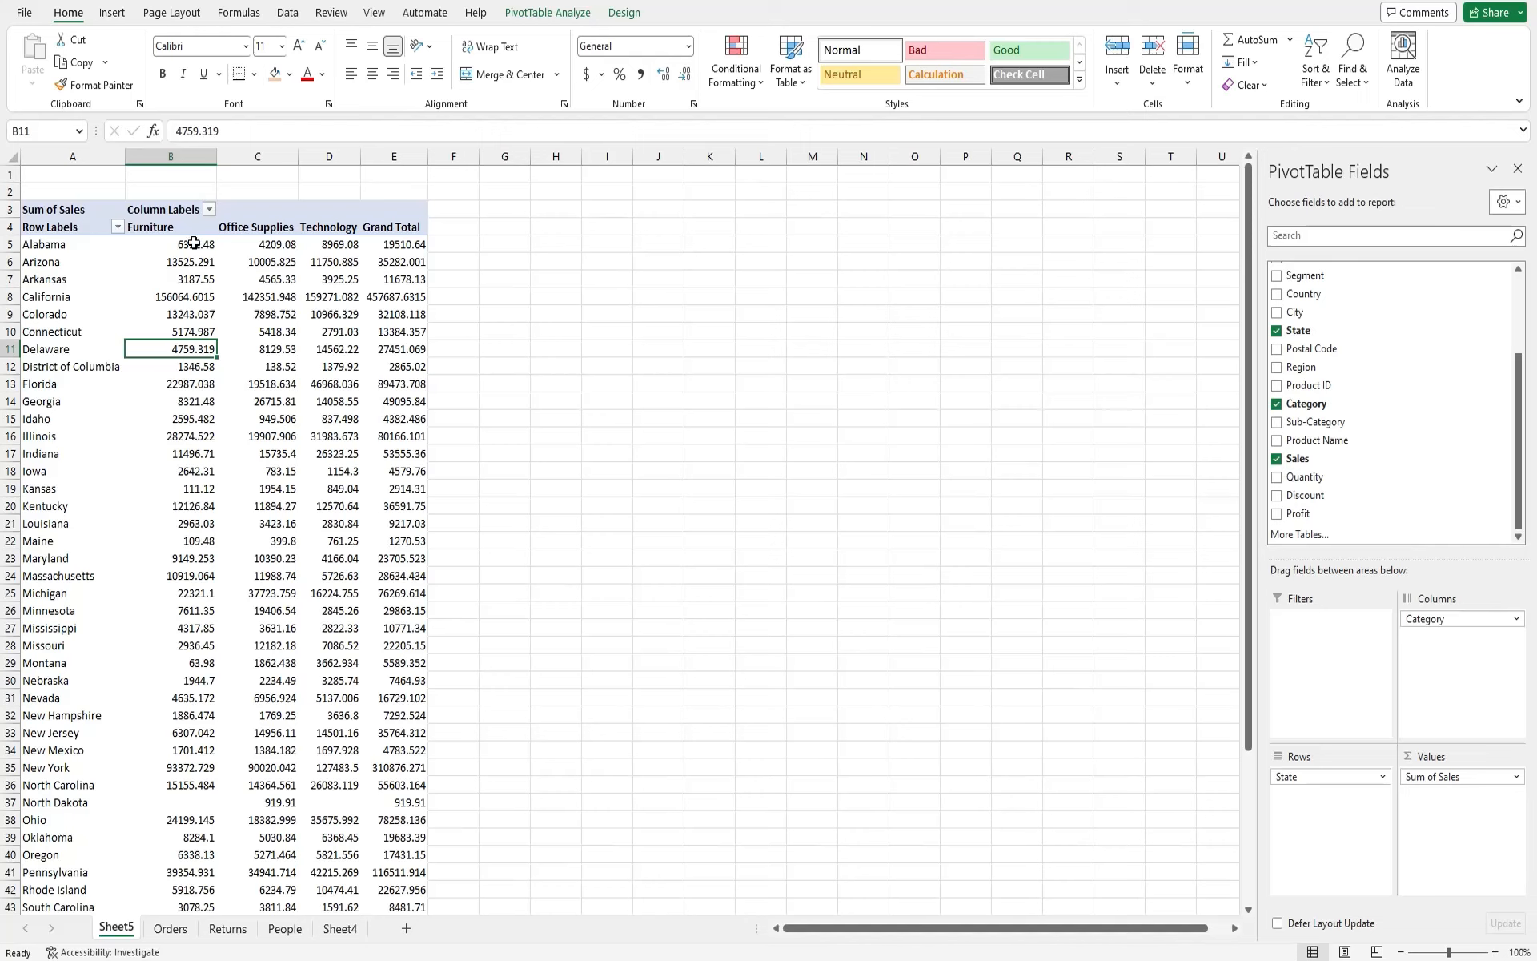
pyautogui.moveTo(187, 229); pyautogui.dragTo(331, 231)
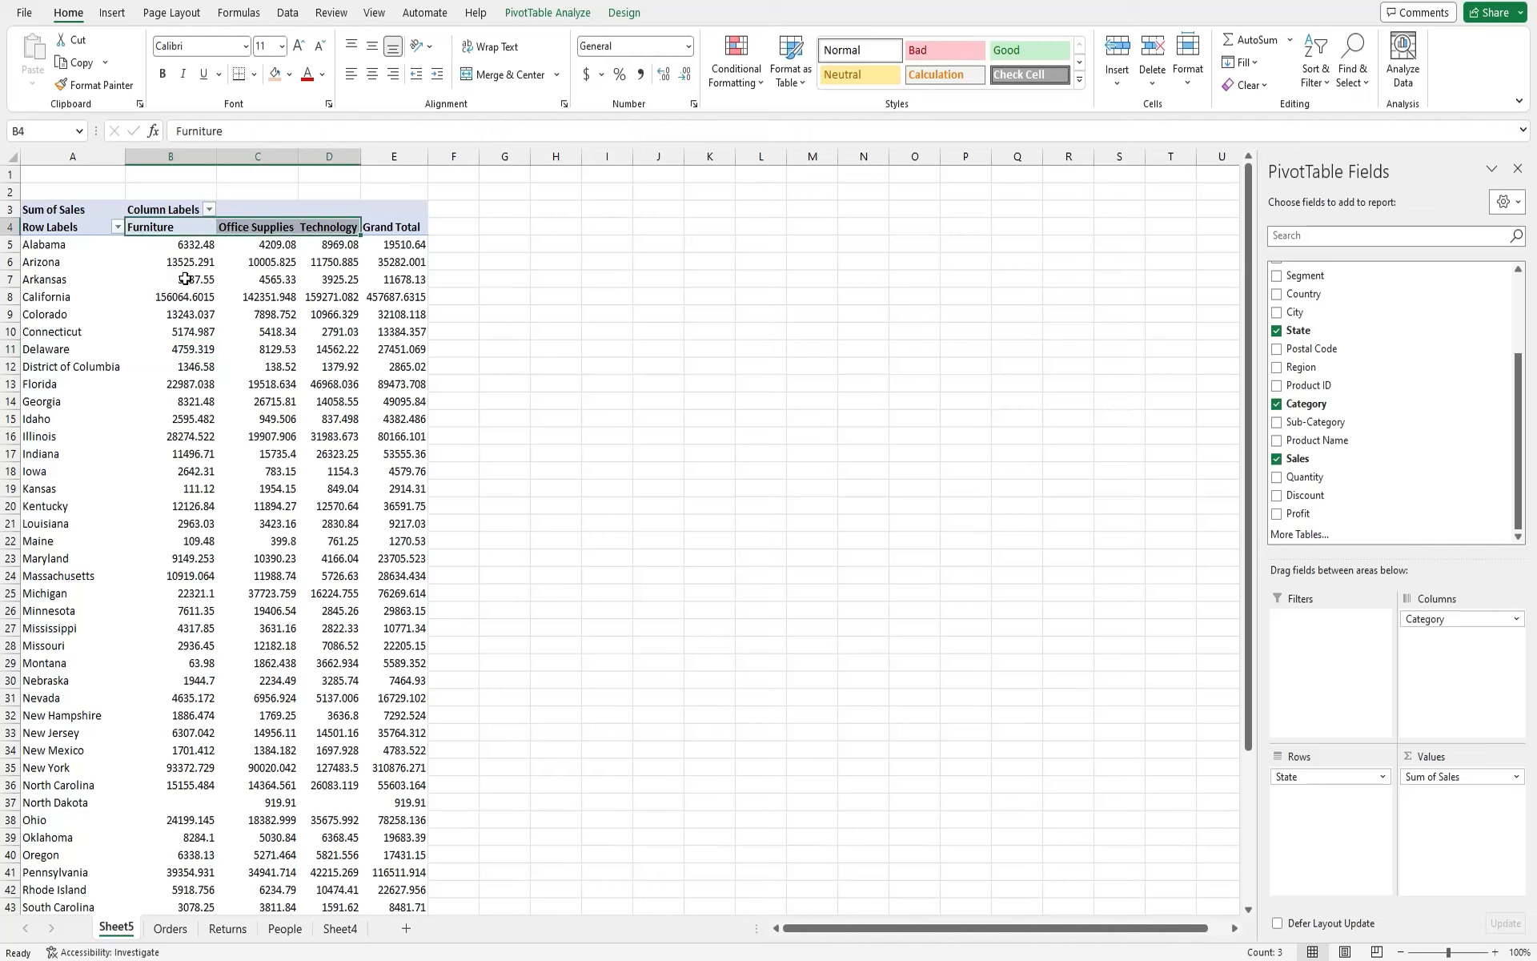
pyautogui.moveTo(82, 251); pyautogui.dragTo(137, 245)
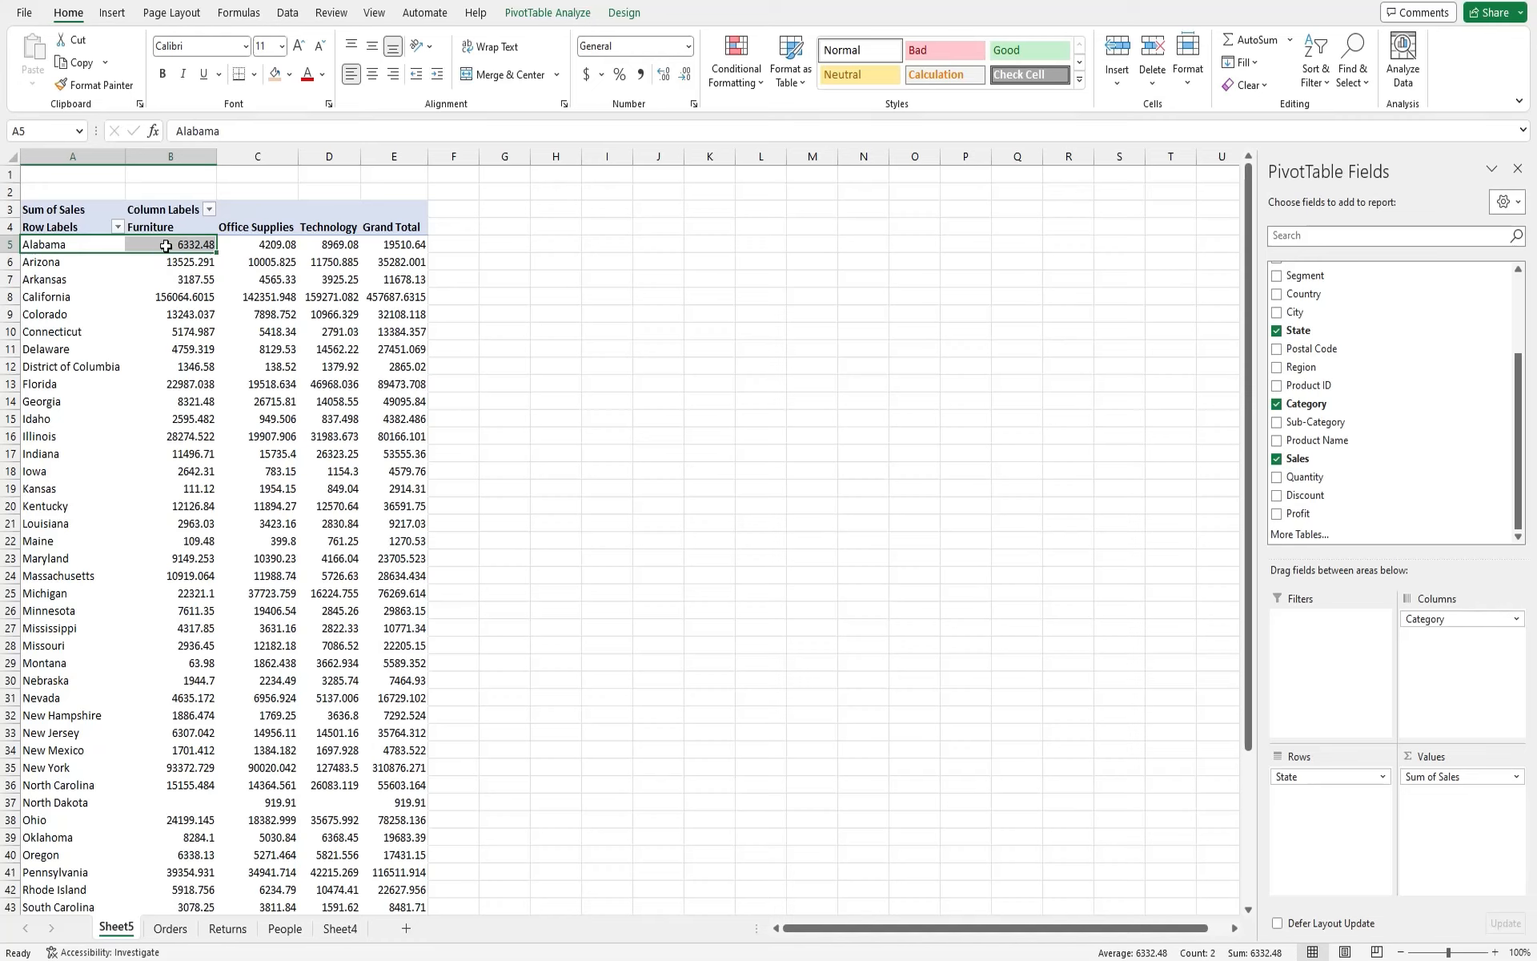
pyautogui.click(202, 252)
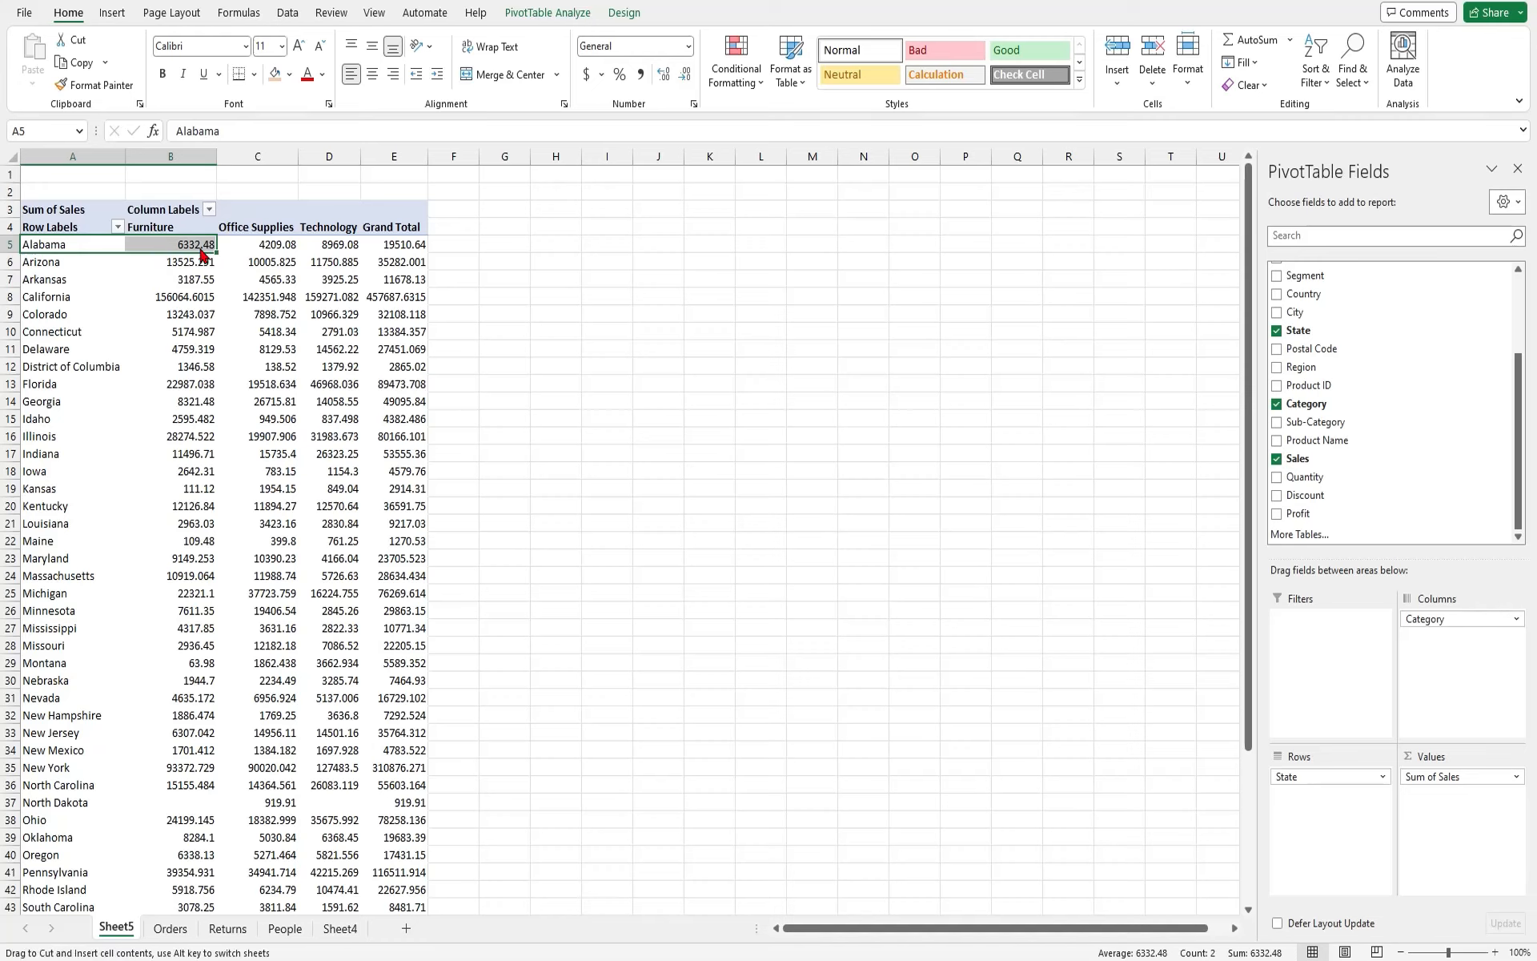
pyautogui.click(253, 244)
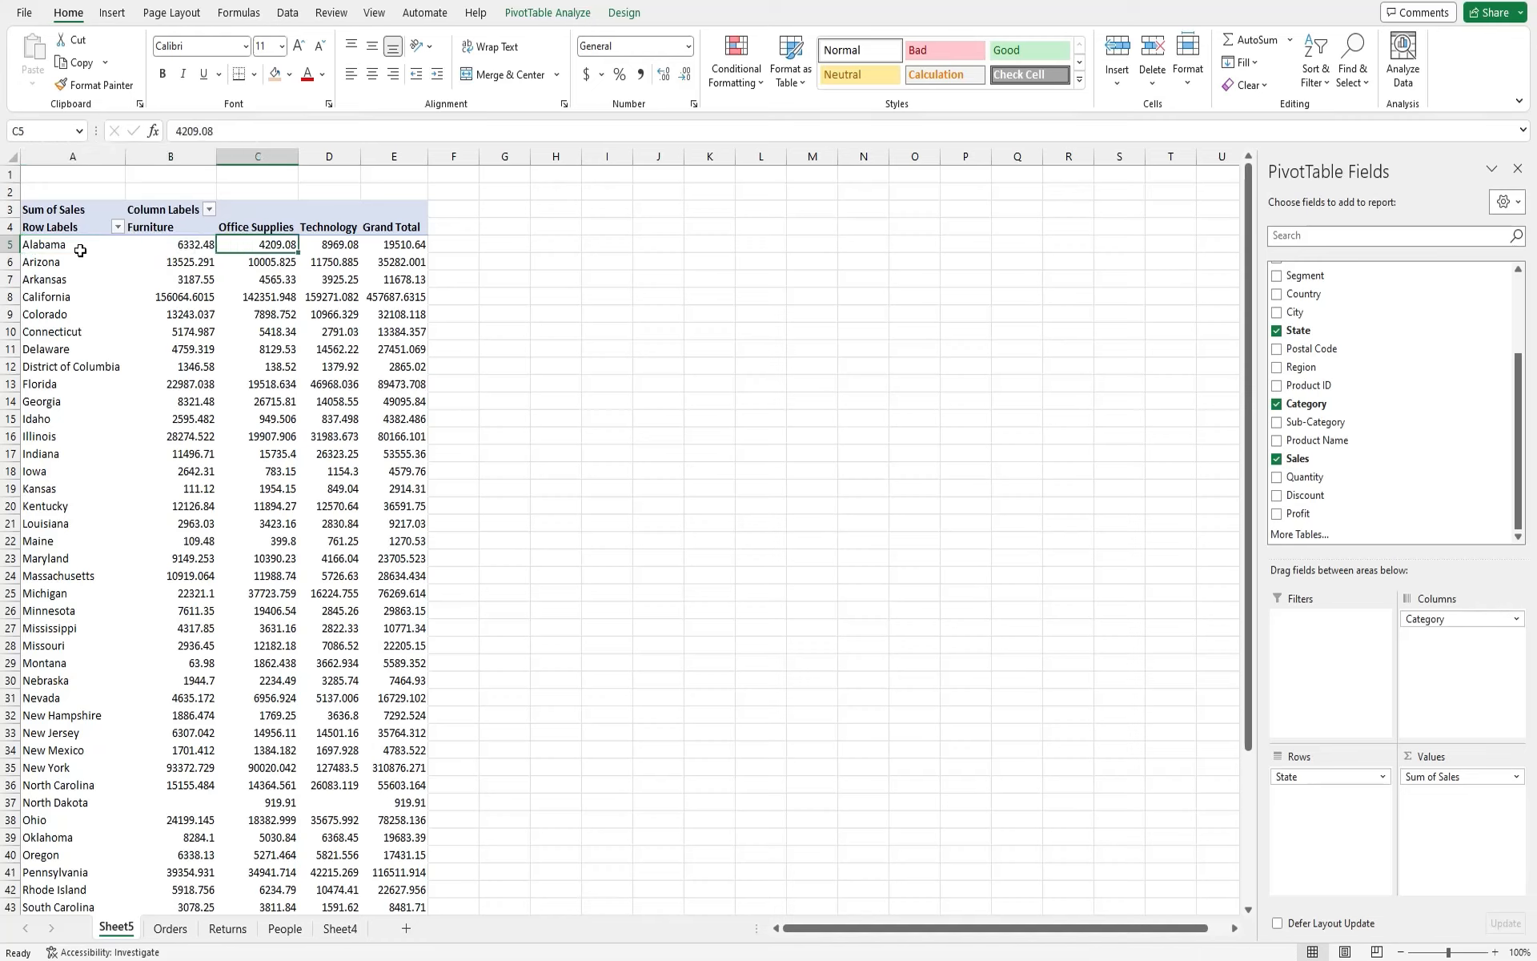
pyautogui.click(341, 251)
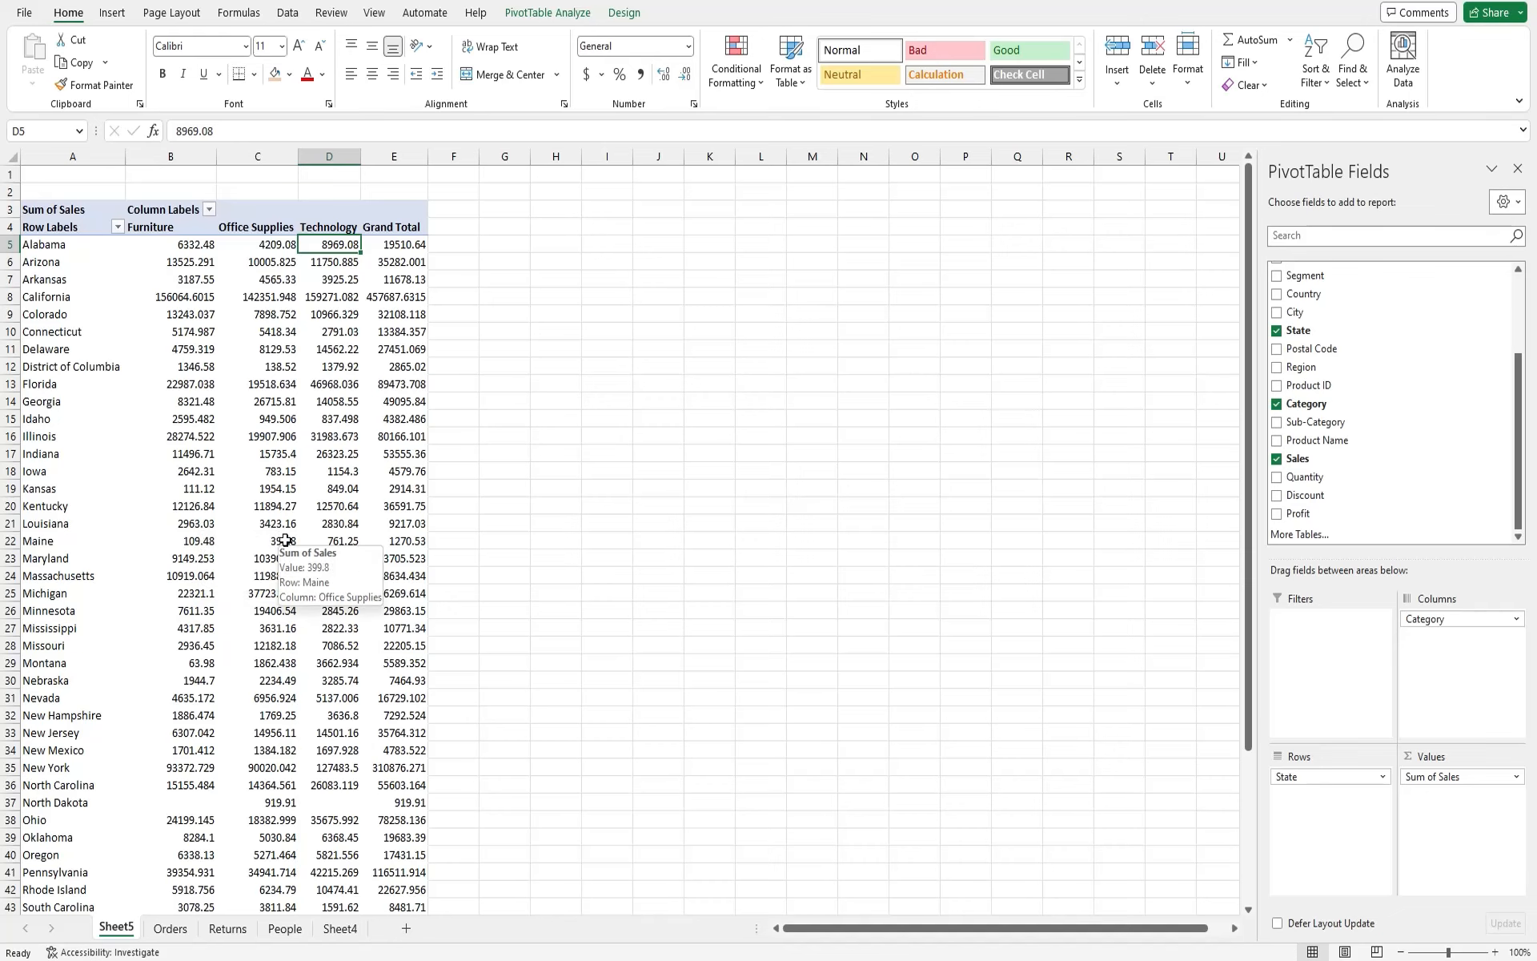
pyautogui.scroll(-5, 285, 541)
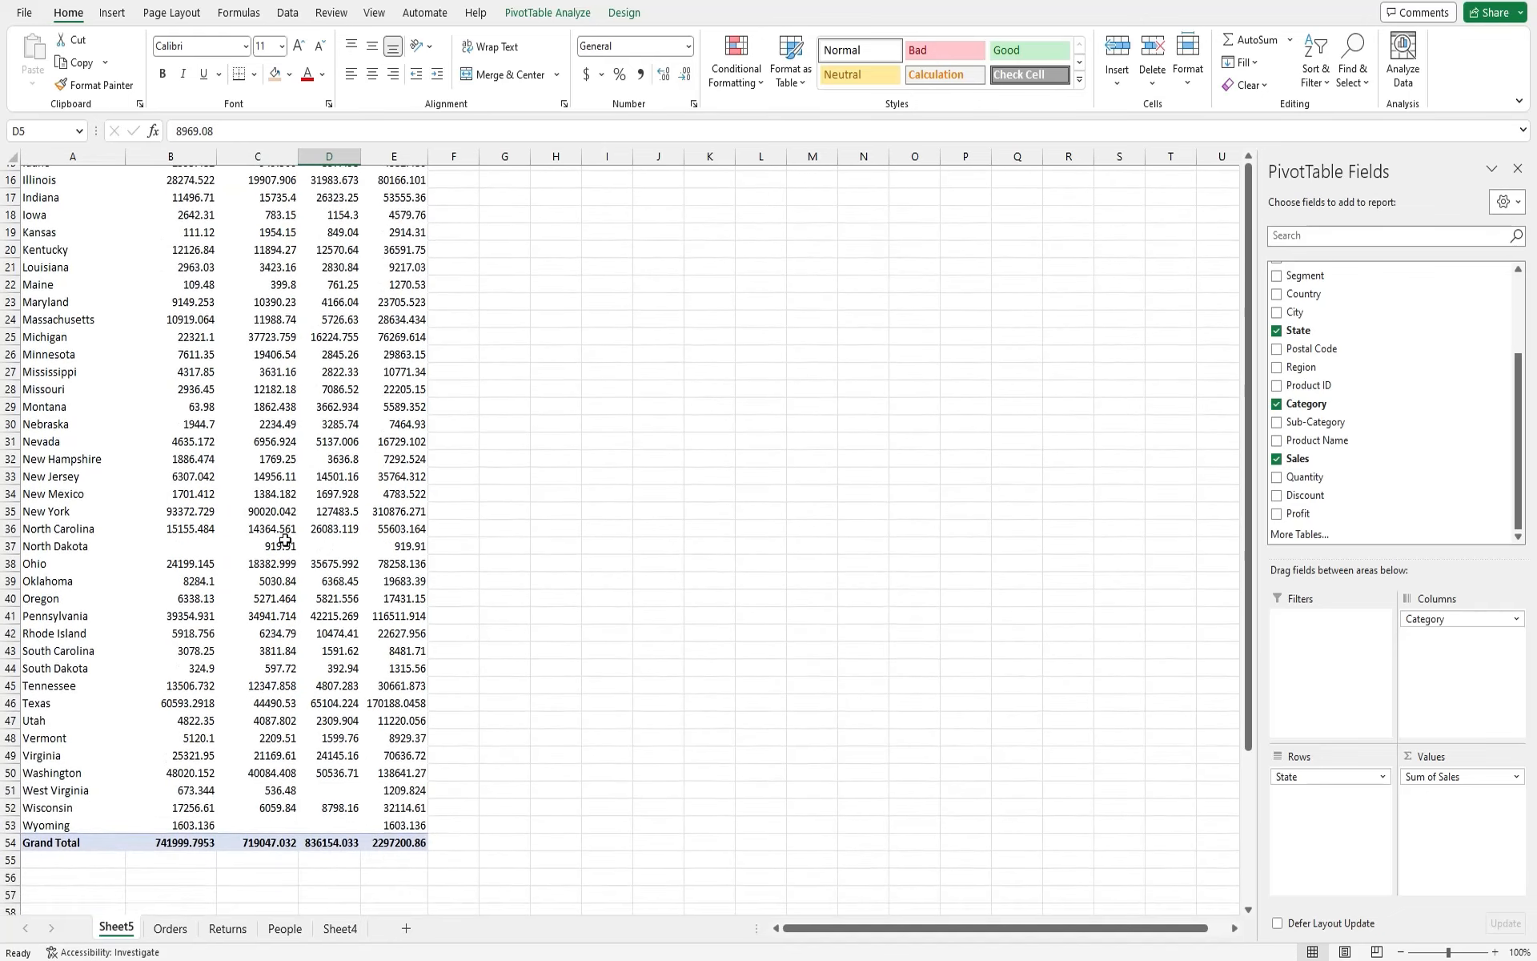
pyautogui.scroll(5, 285, 541)
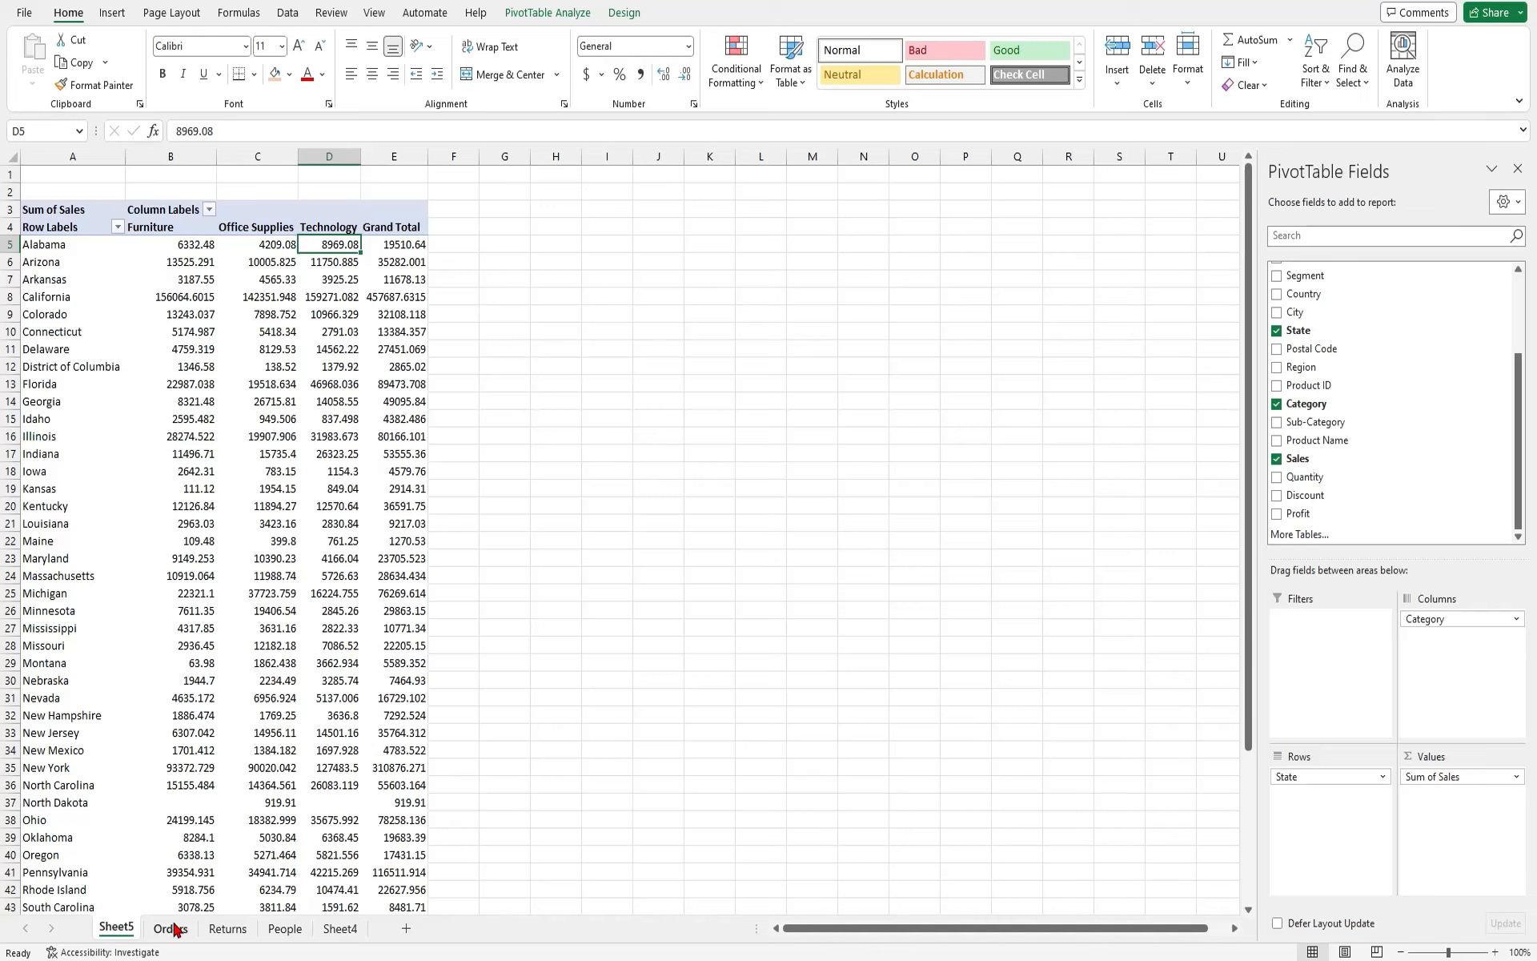
# - Add Customer Name as a report filter to the PivotTable
pyautogui.click(289, 422)
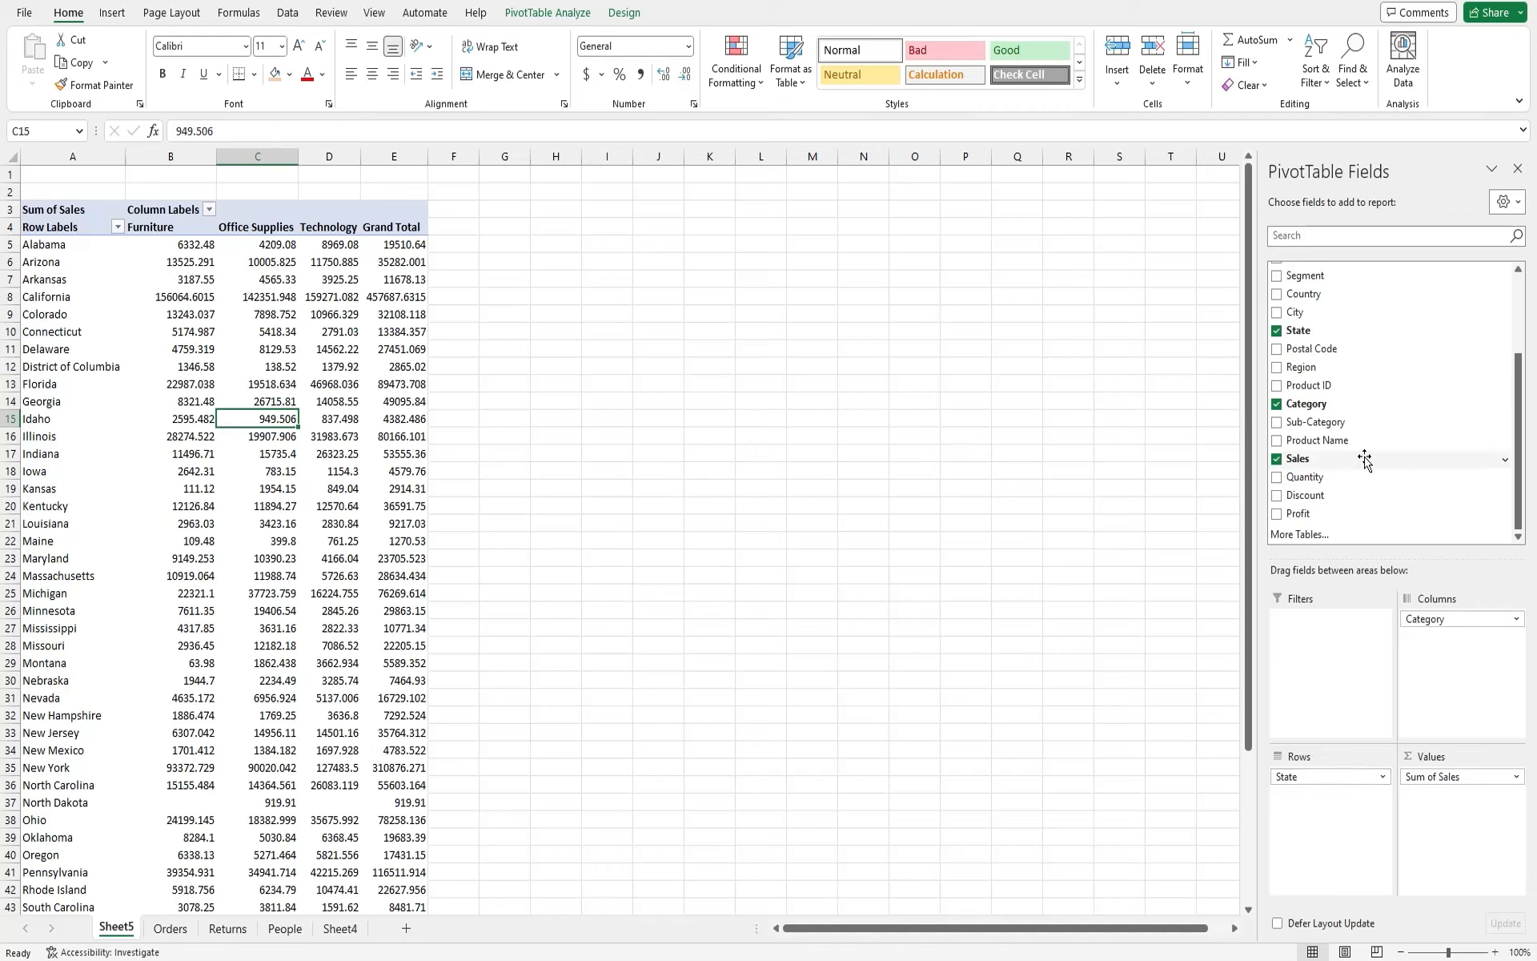
pyautogui.scroll(1, 1365, 461)
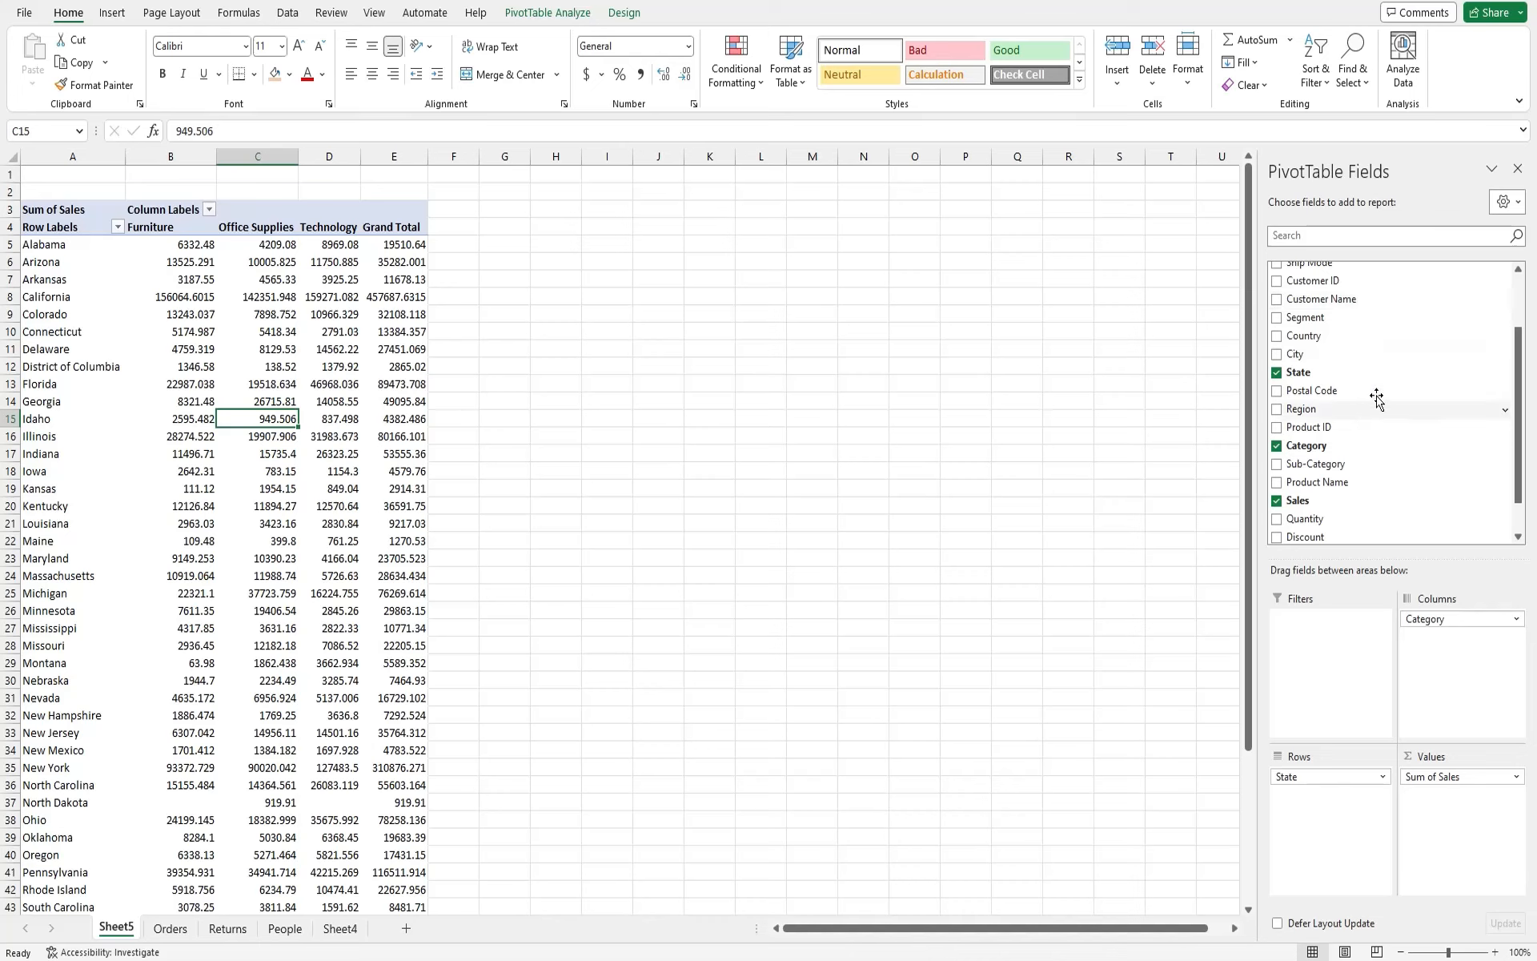
pyautogui.moveTo(1350, 300); pyautogui.dragTo(1344, 663)
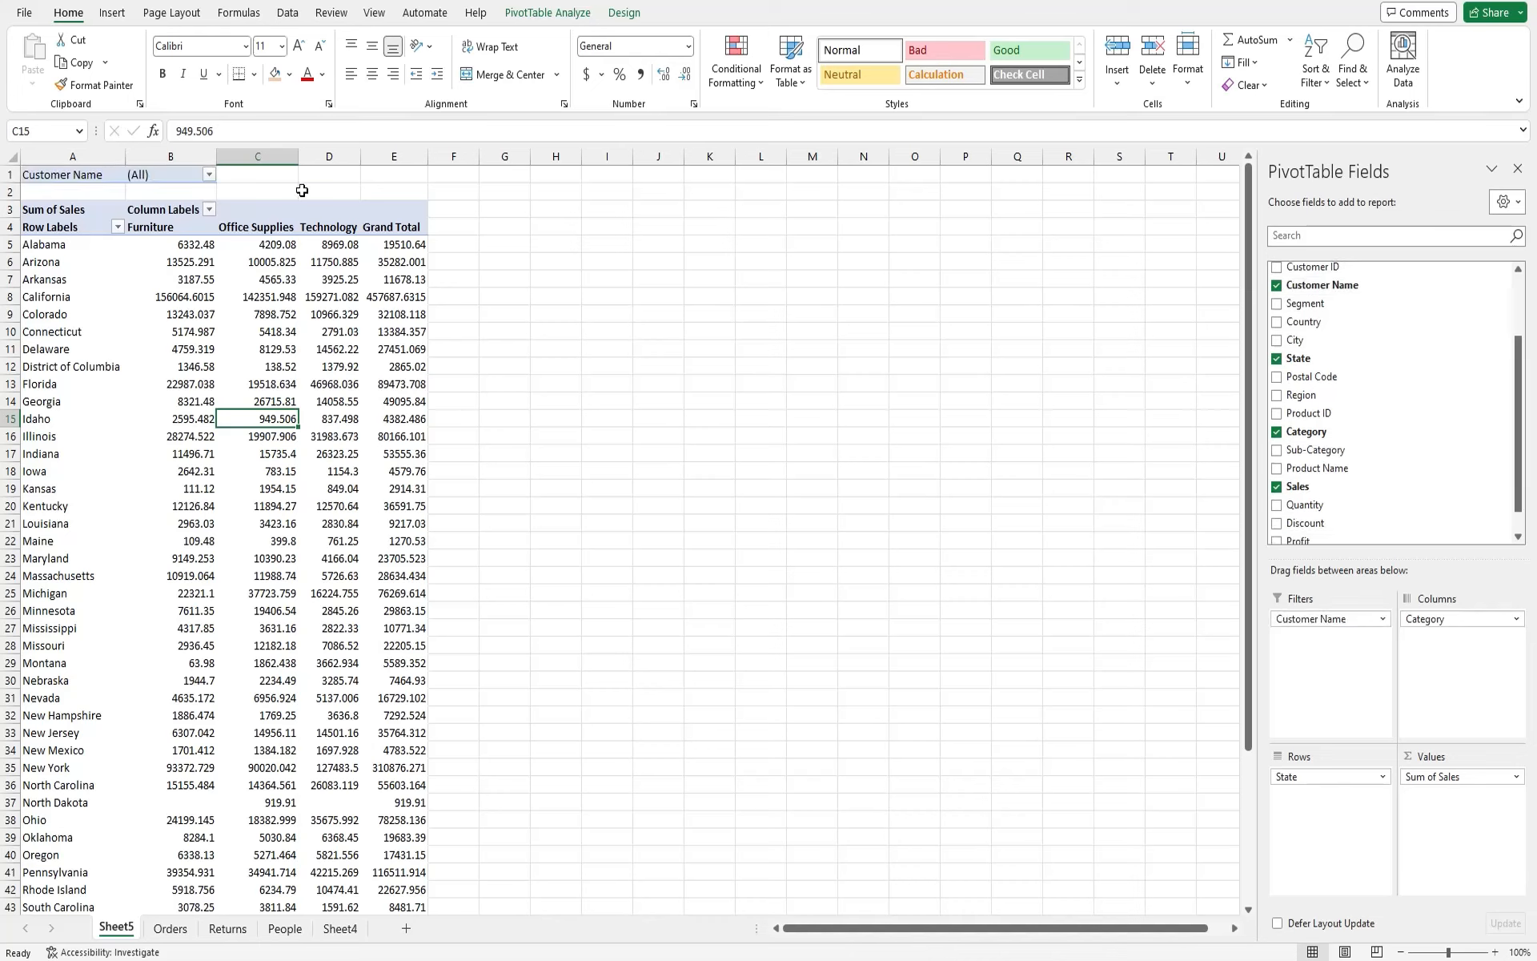
# - Allow multiple items in the Customer Name filter, deselect all customers and filter the PivotTable to one chosen customer
pyautogui.click(209, 176)
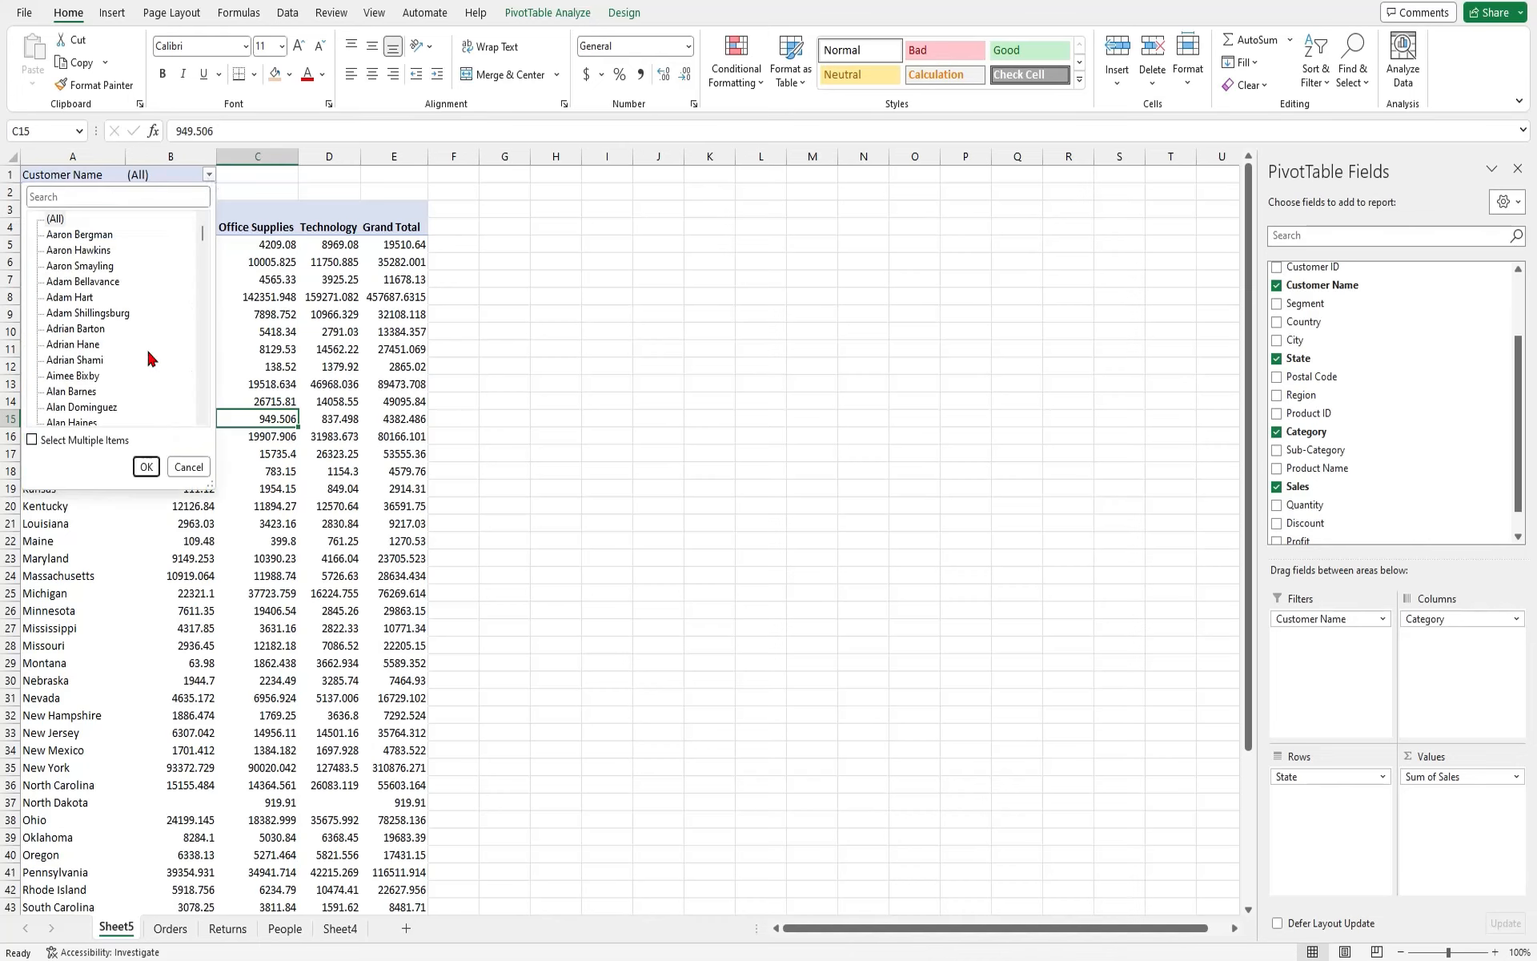
pyautogui.click(32, 440)
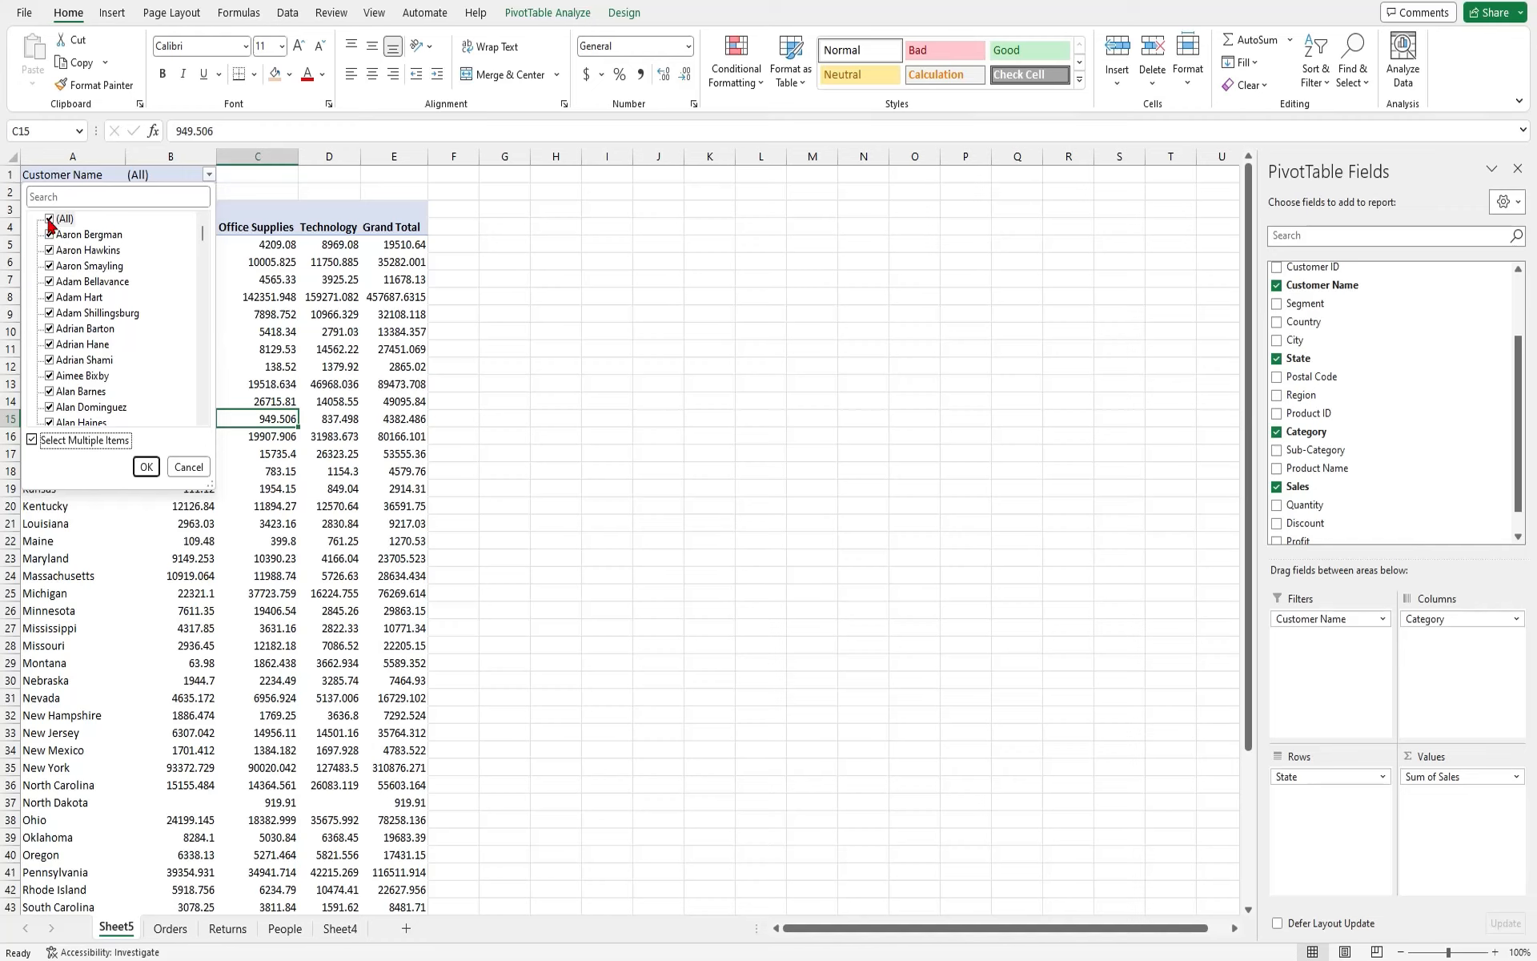
pyautogui.click(49, 220)
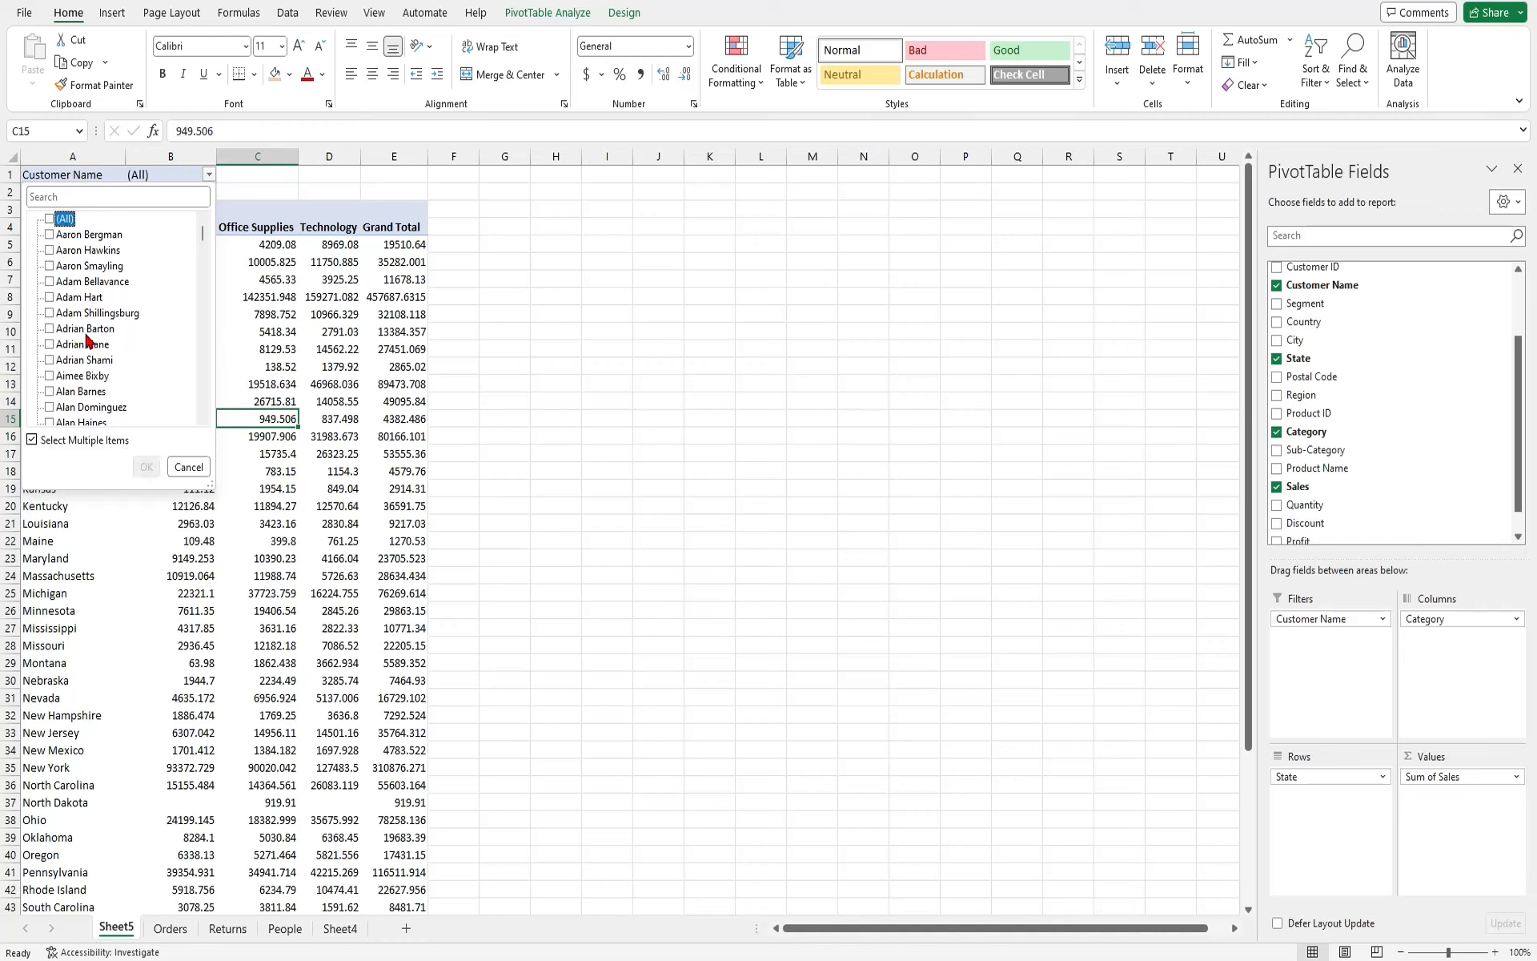
pyautogui.click(50, 329)
pyautogui.click(145, 466)
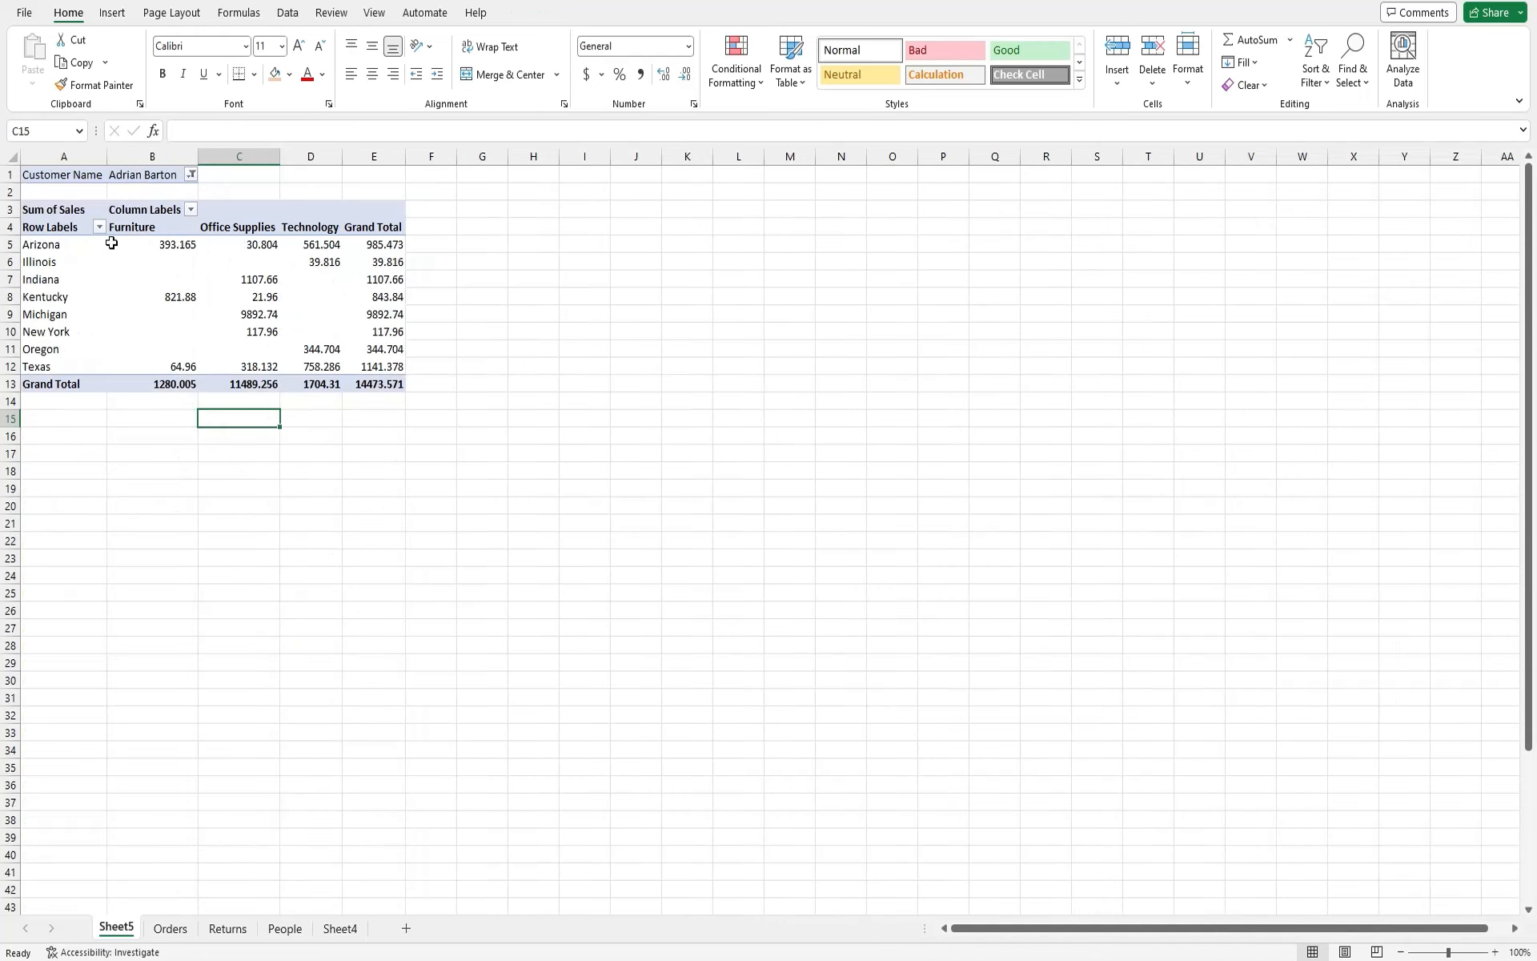
# - Review the chosen customer's sales by category for Illinois, Indiana and Kentucky
pyautogui.moveTo(161, 351)
pyautogui.click(329, 263)
pyautogui.click(52, 278)
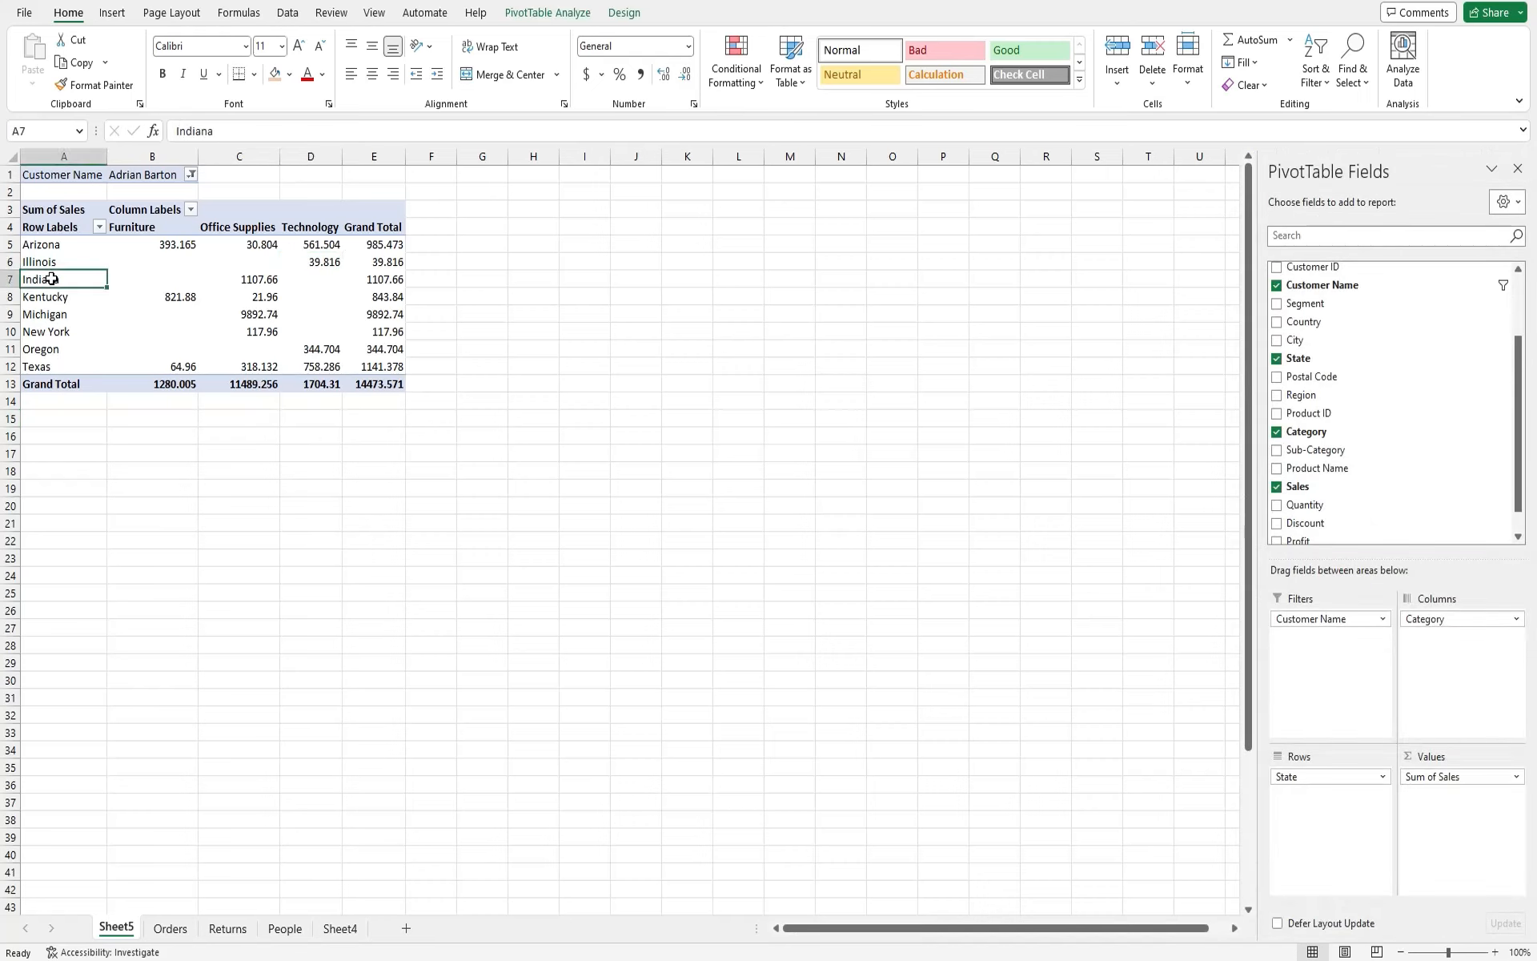
pyautogui.click(250, 284)
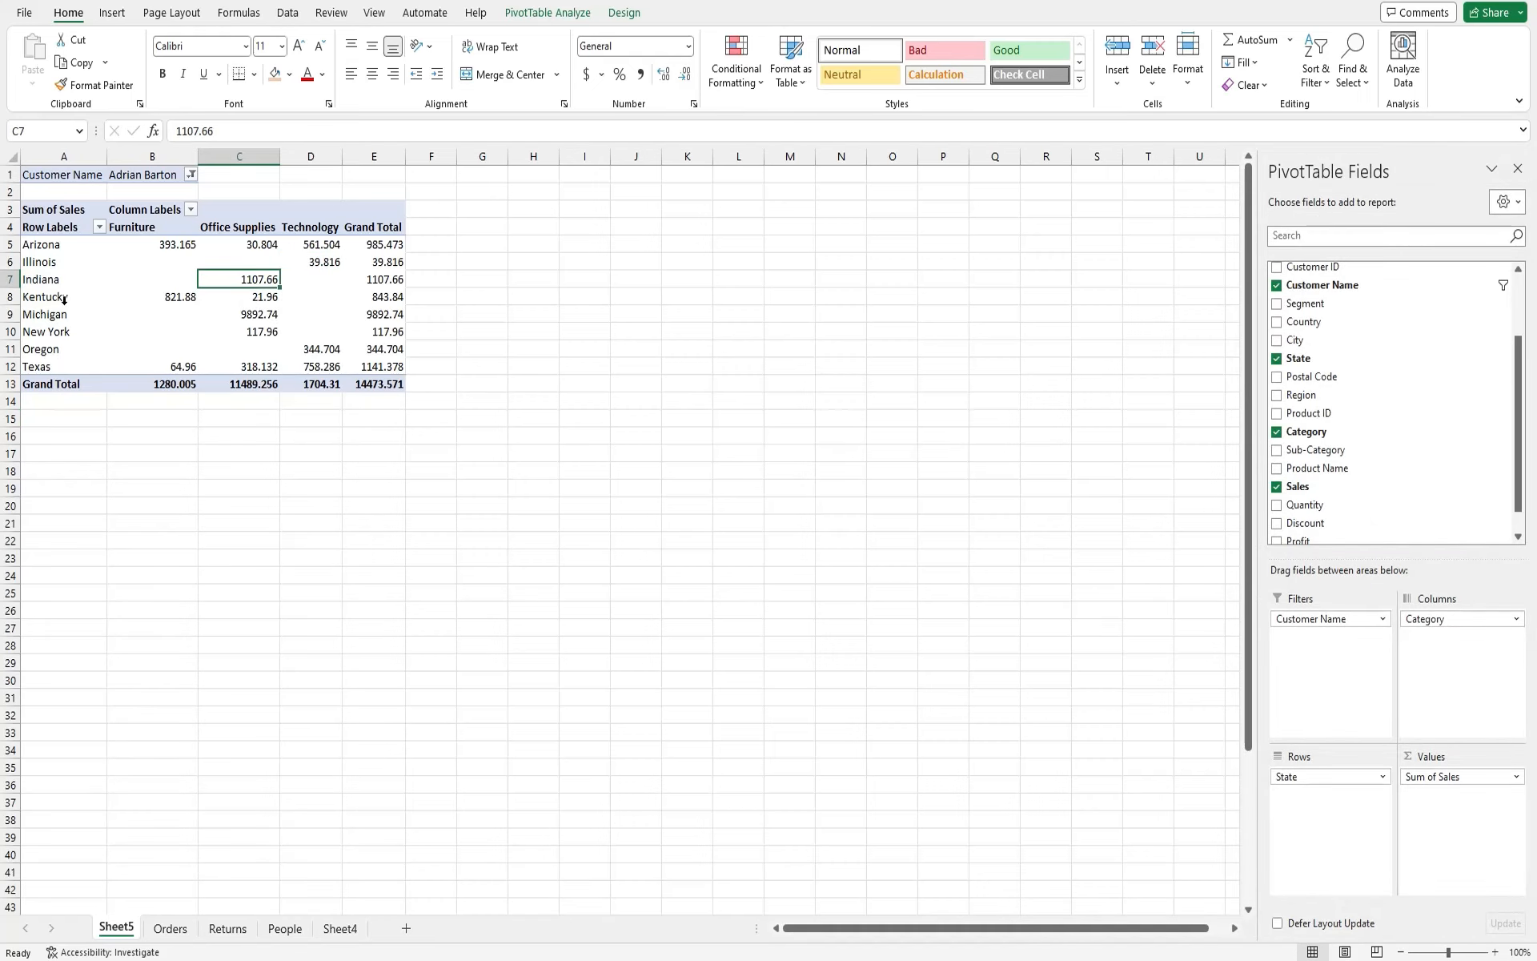
pyautogui.click(178, 303)
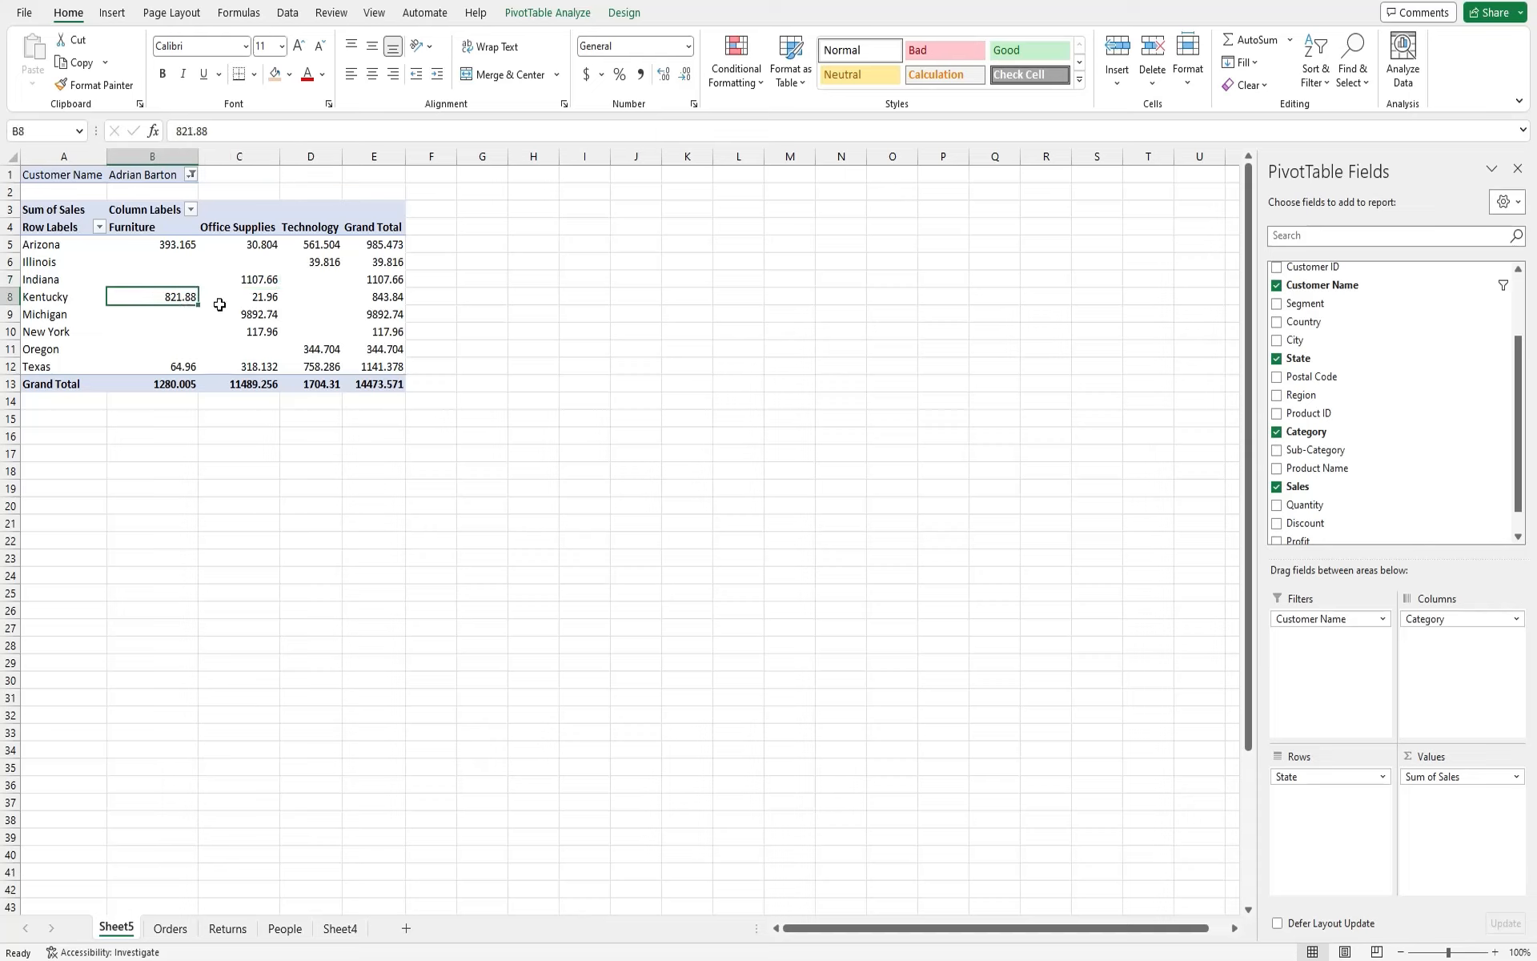
pyautogui.click(253, 303)
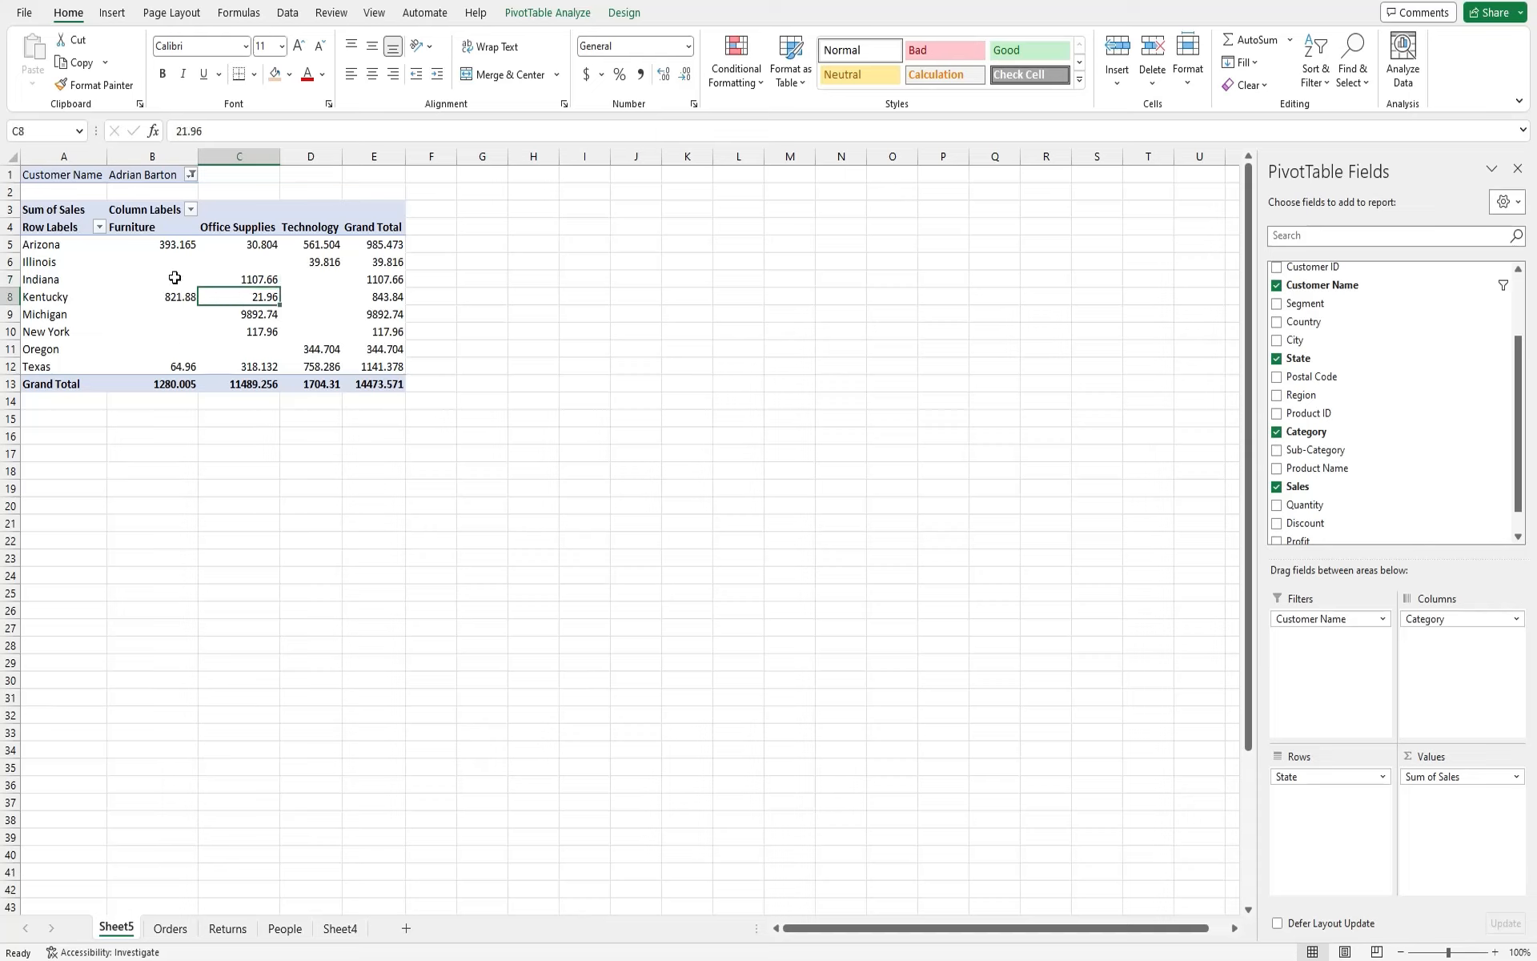
# - Switch the Customer Name filter to a different single customer, deselecting the current one and applying the new choice
pyautogui.click(192, 176)
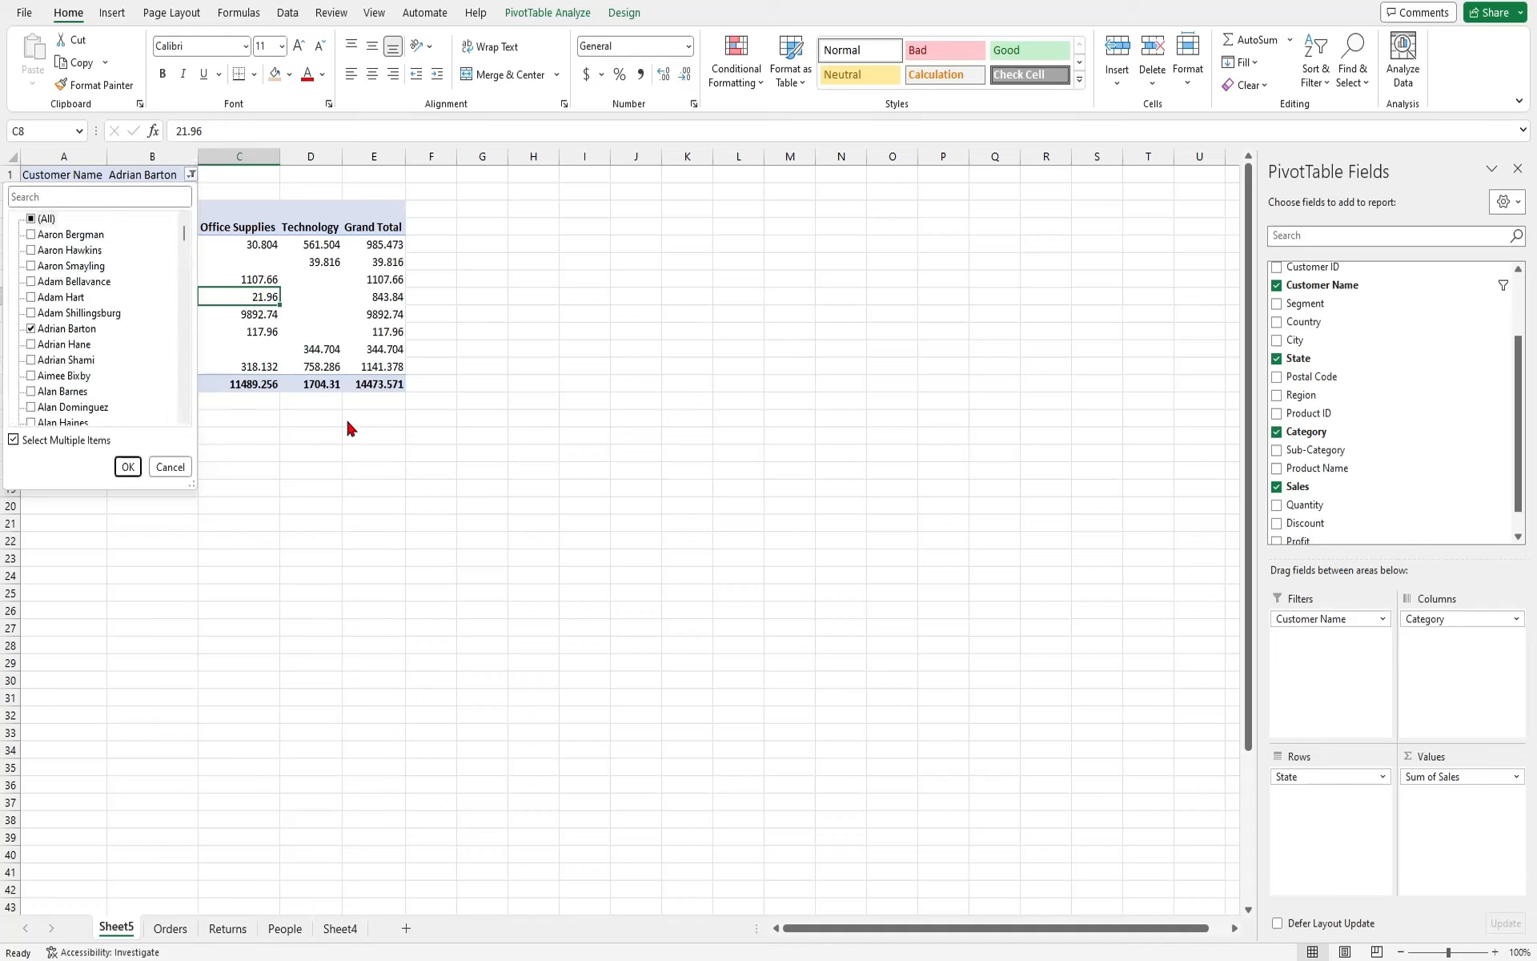
pyautogui.click(353, 461)
pyautogui.click(192, 175)
pyautogui.click(42, 330)
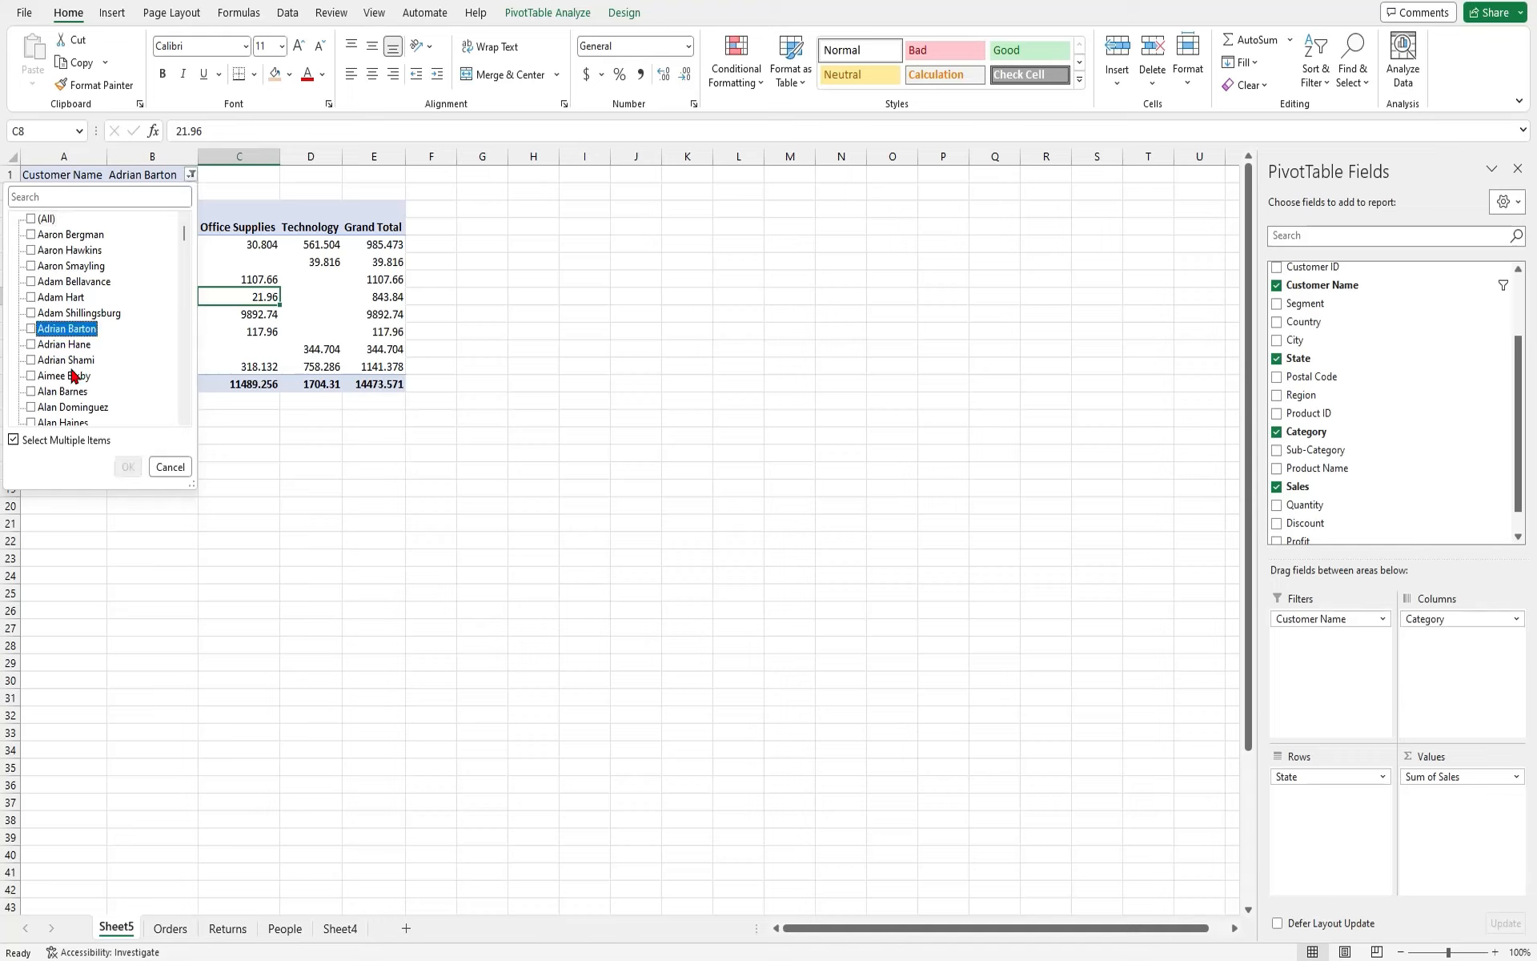
pyautogui.scroll(-4, 72, 376)
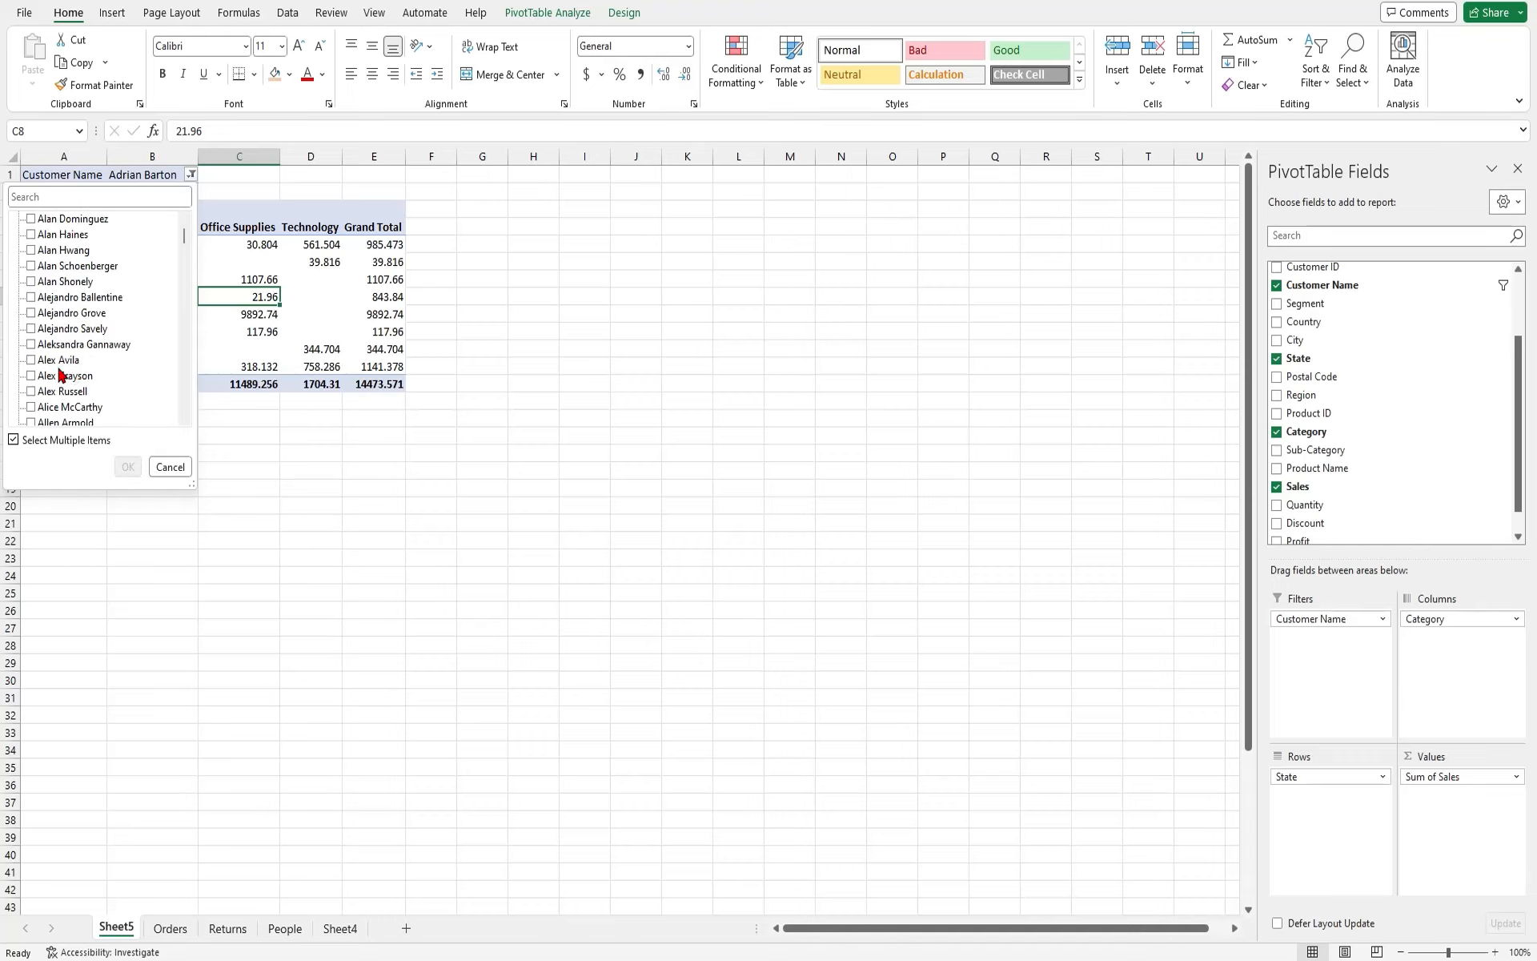
pyautogui.click(32, 360)
pyautogui.click(128, 466)
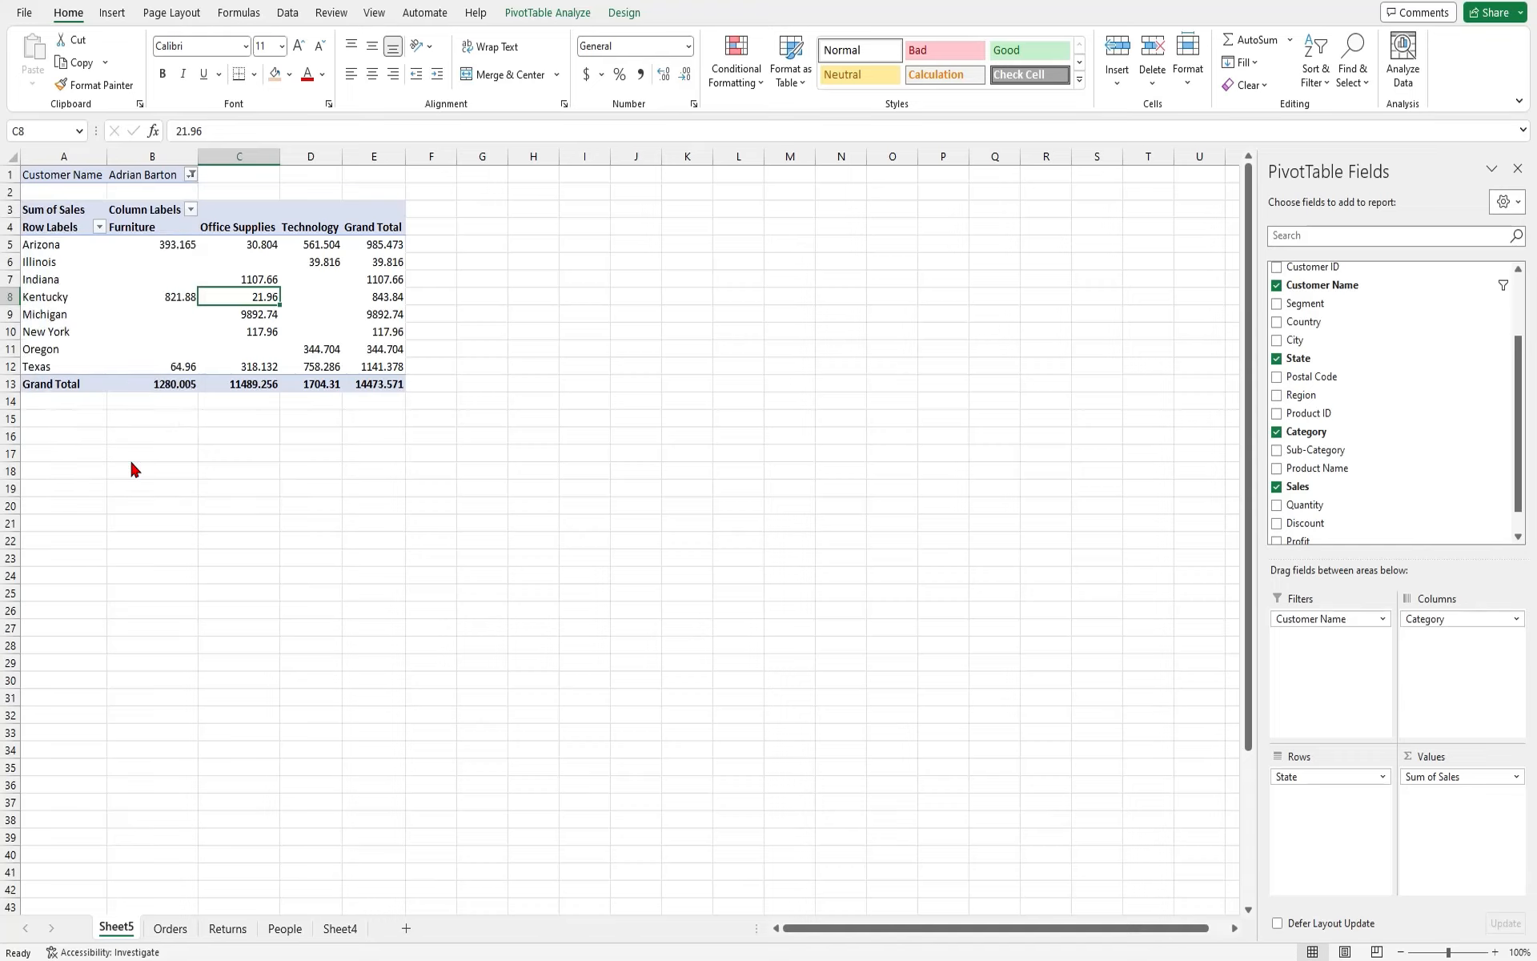
# - Review the newly chosen customer's sales by category and grand totals across the rows from California to Texas
pyautogui.click(70, 238)
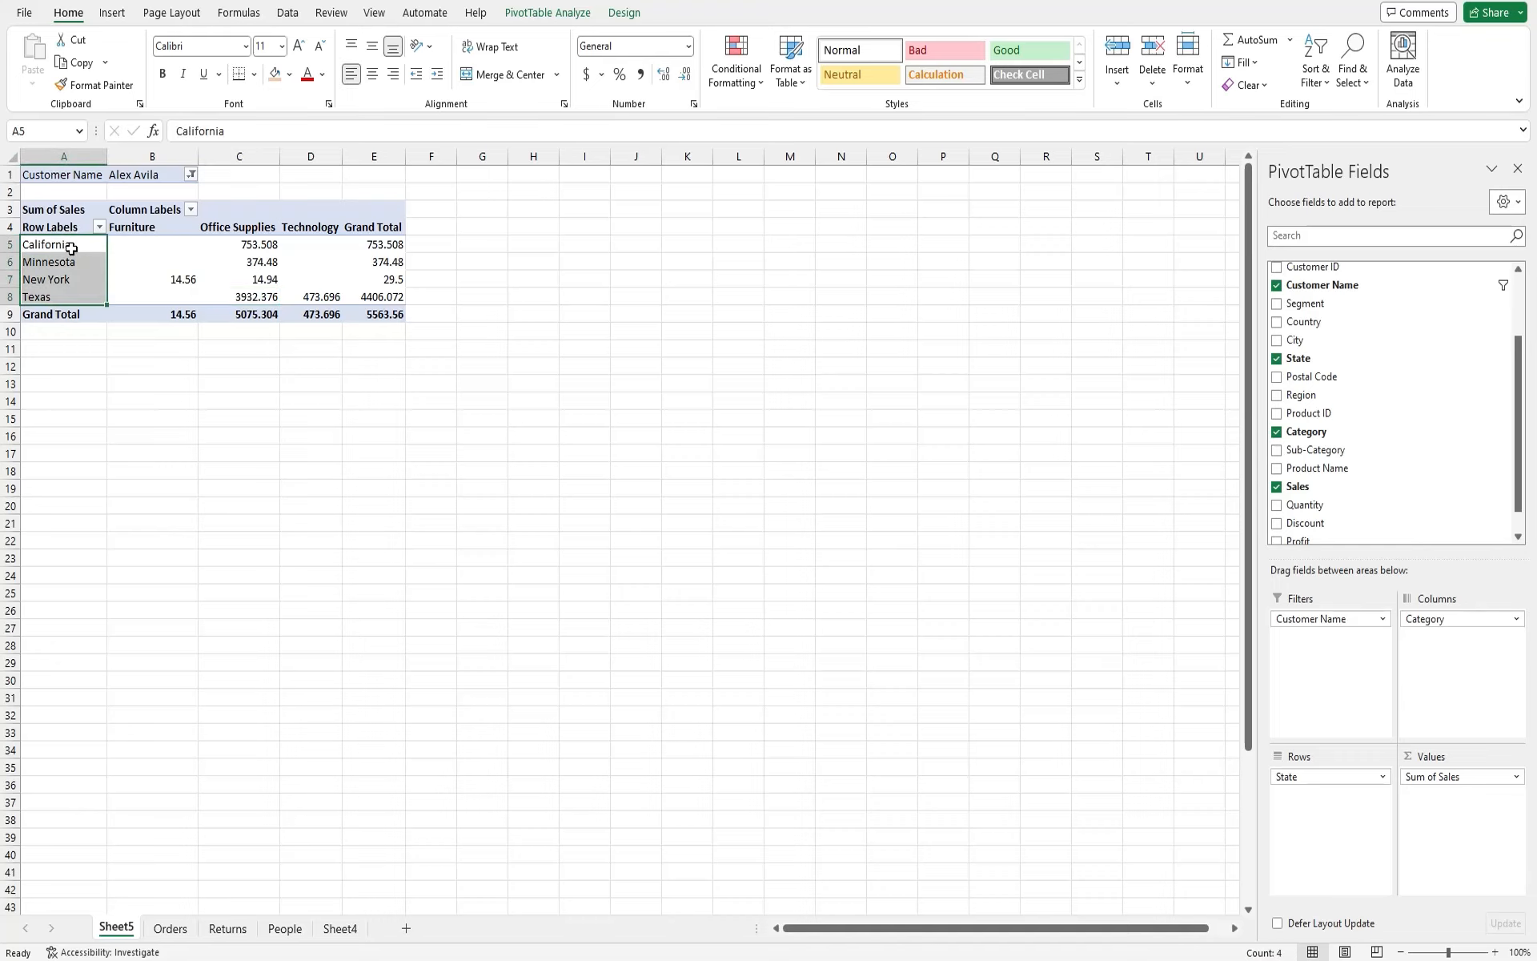
pyautogui.click(387, 297)
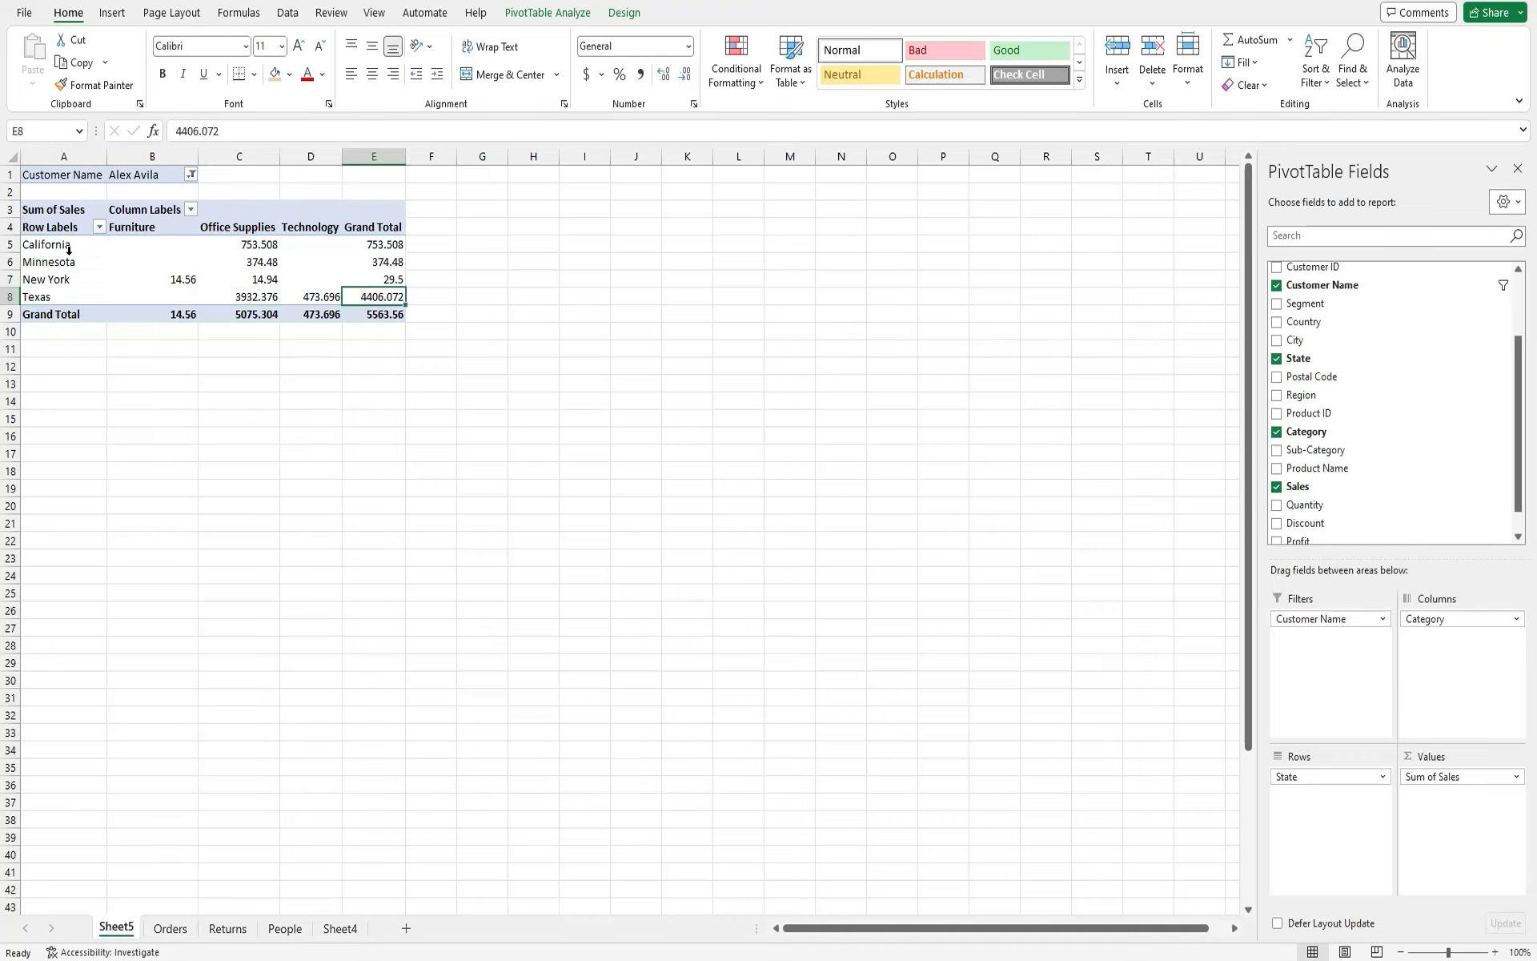
pyautogui.moveTo(68, 250); pyautogui.dragTo(384, 298)
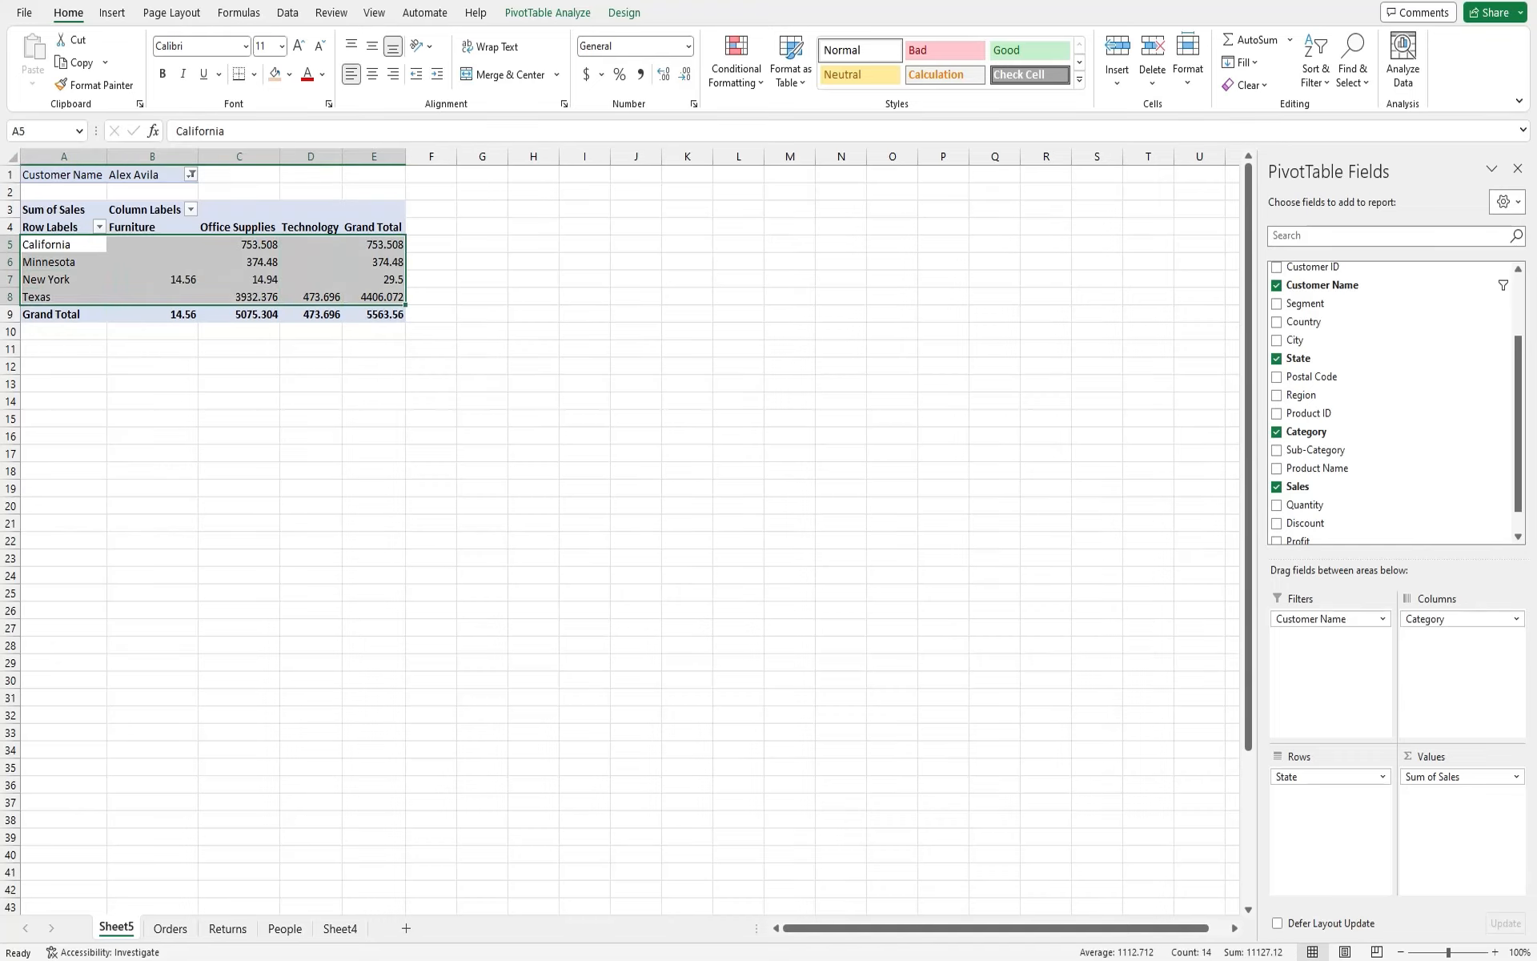
# - Enlarge the worksheet view to 180% with the whole PivotTable in sight from row 1
pyautogui.click(1494, 952)
pyautogui.click(1494, 952)
pyautogui.click(1494, 952)
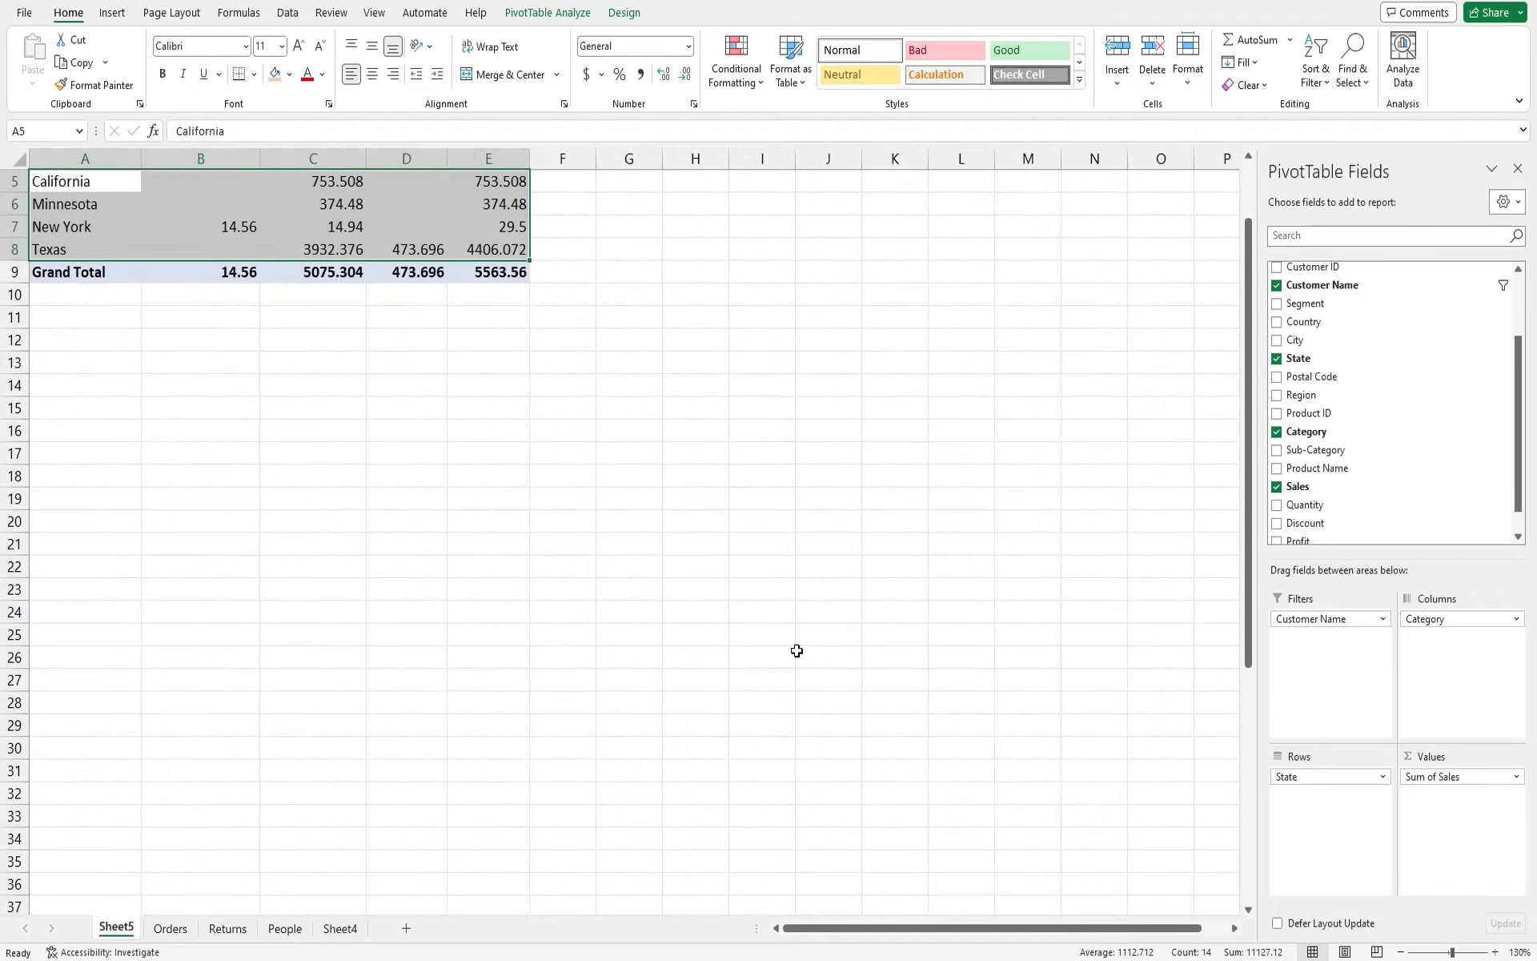
pyautogui.moveTo(1247, 423); pyautogui.dragTo(1247, 369)
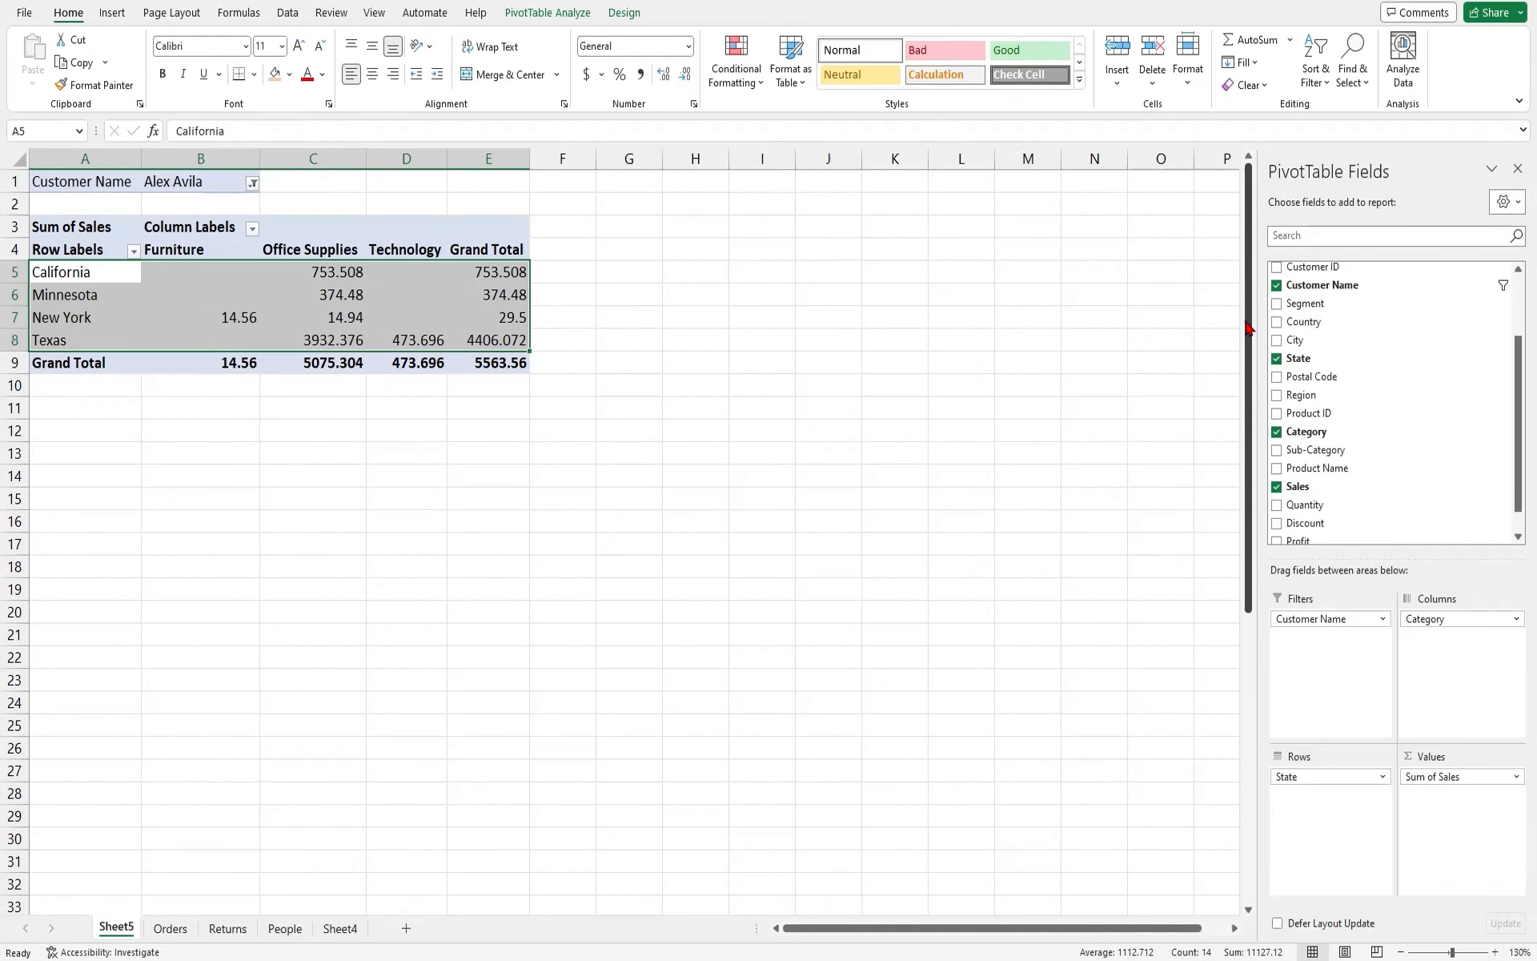
pyautogui.click(1494, 952)
pyautogui.click(1494, 952)
pyautogui.click(1494, 952)
pyautogui.click(1494, 952)
pyautogui.click(1494, 952)
pyautogui.moveTo(1247, 390); pyautogui.dragTo(1248, 335)
# - Select an empty cell outside the PivotTable to hide its field list, and reselect a cell inside the table to show it again
pyautogui.click(594, 537)
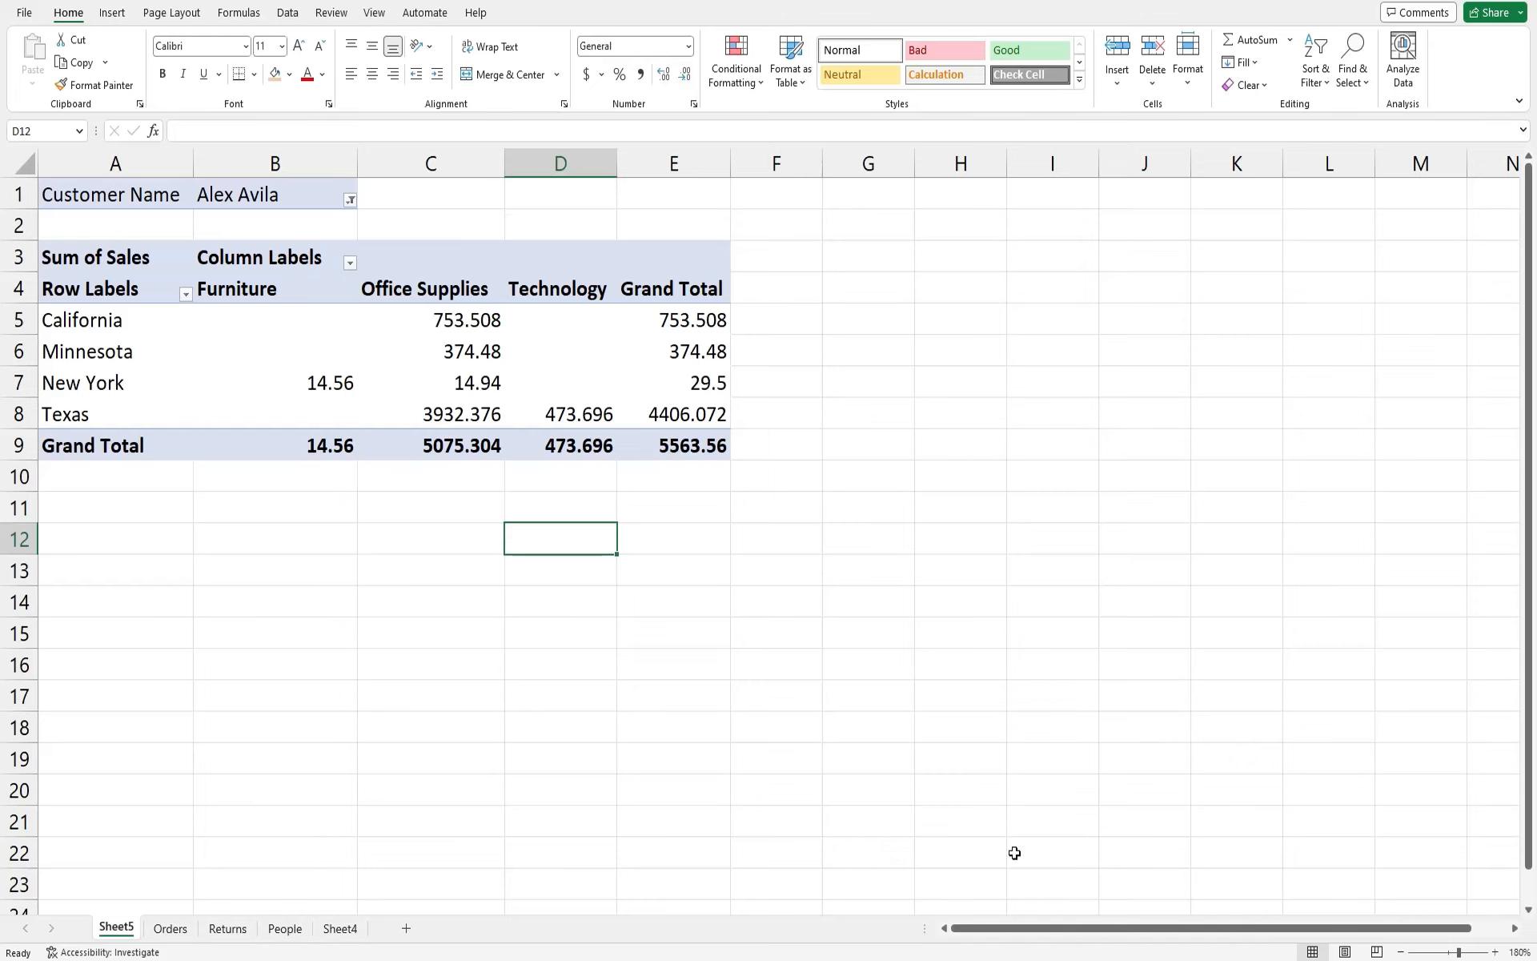
pyautogui.moveTo(1057, 928)
pyautogui.mouseDown()
pyautogui.moveTo(1229, 929)
pyautogui.moveTo(1045, 927)
pyautogui.mouseUp()
pyautogui.click(449, 382)
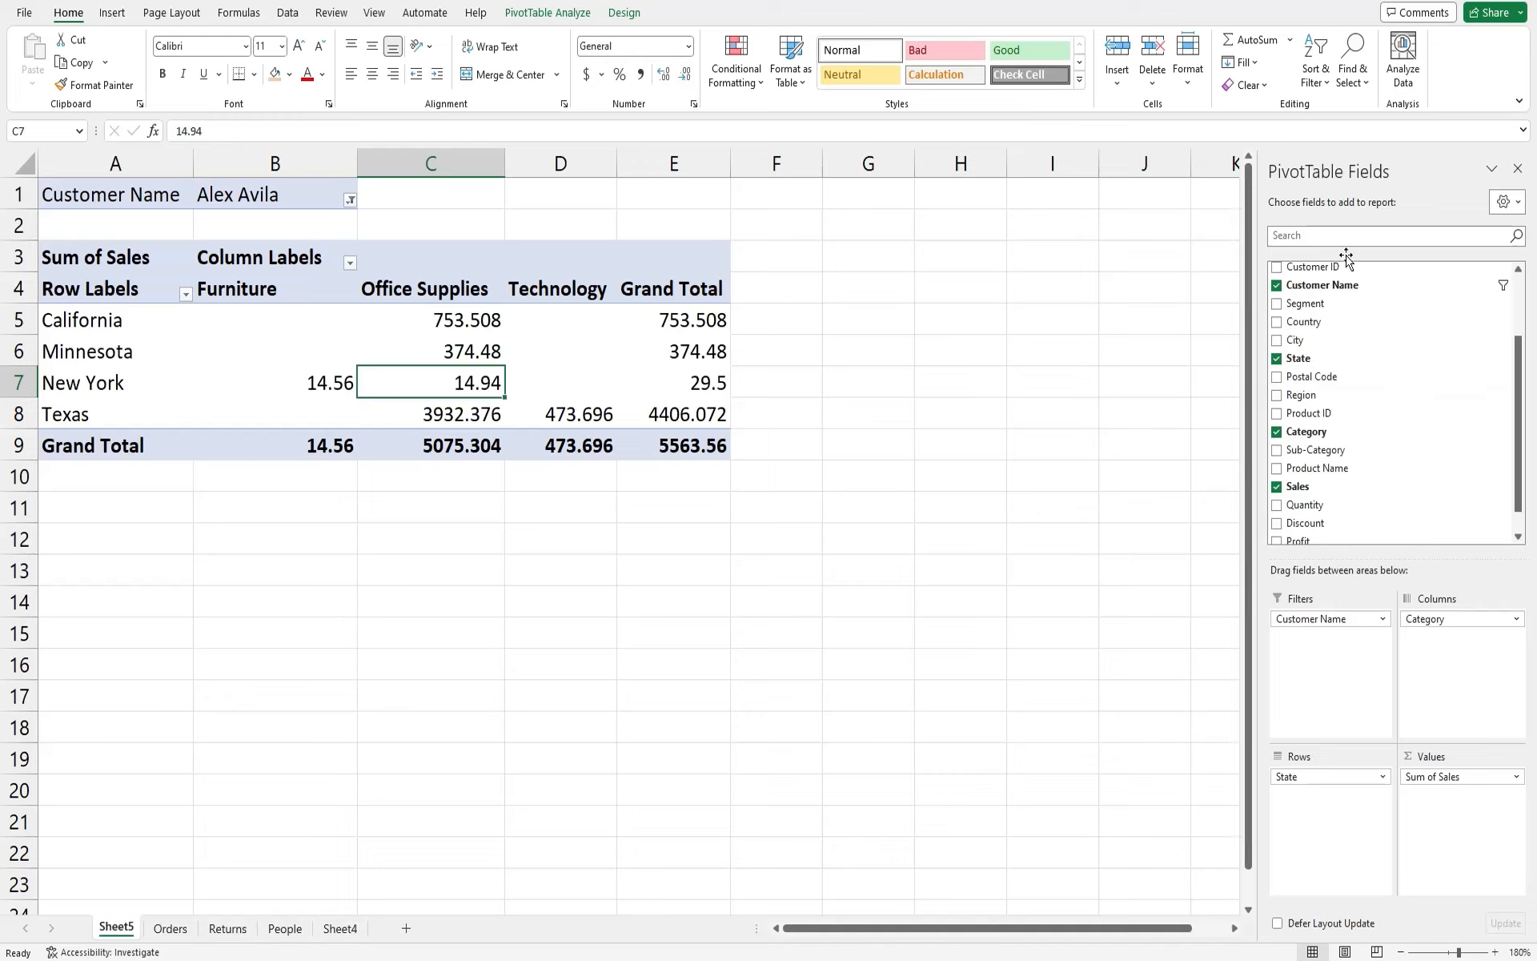